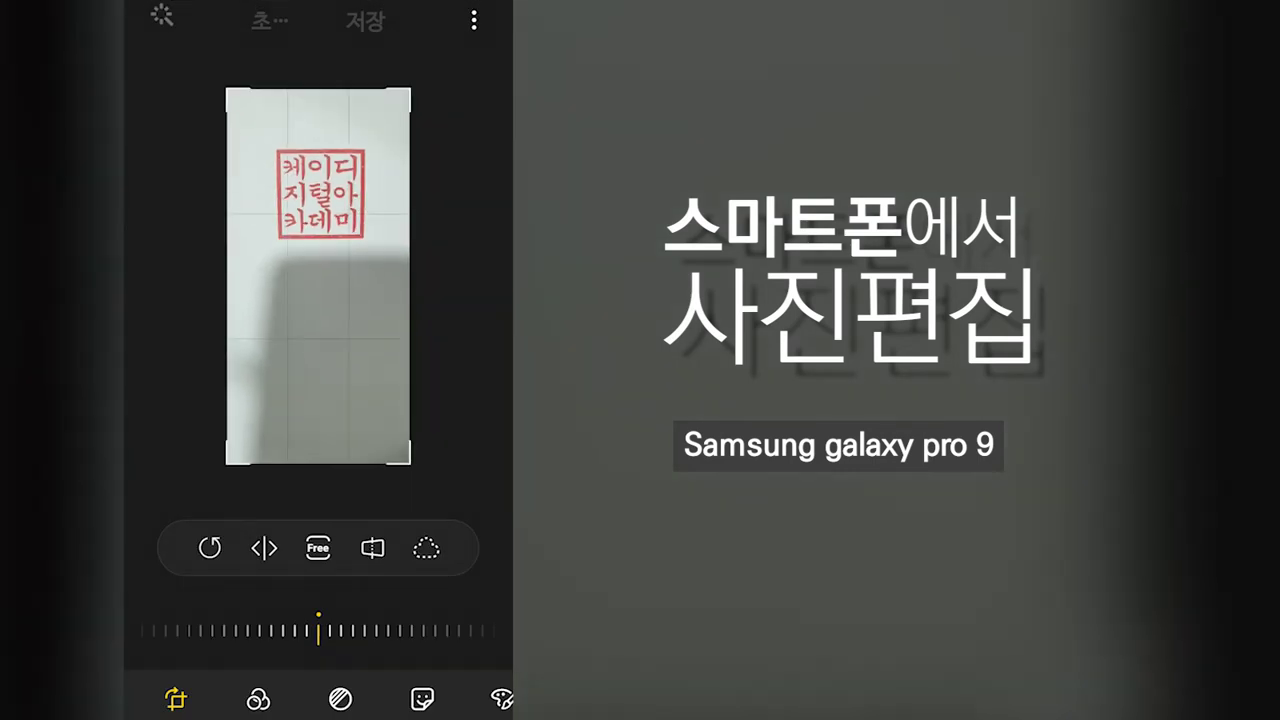
# Crop the stamp photo tightly around the red square stamp and apply the second filter.
pyautogui.moveTo(318, 463); pyautogui.dragTo(318, 250)
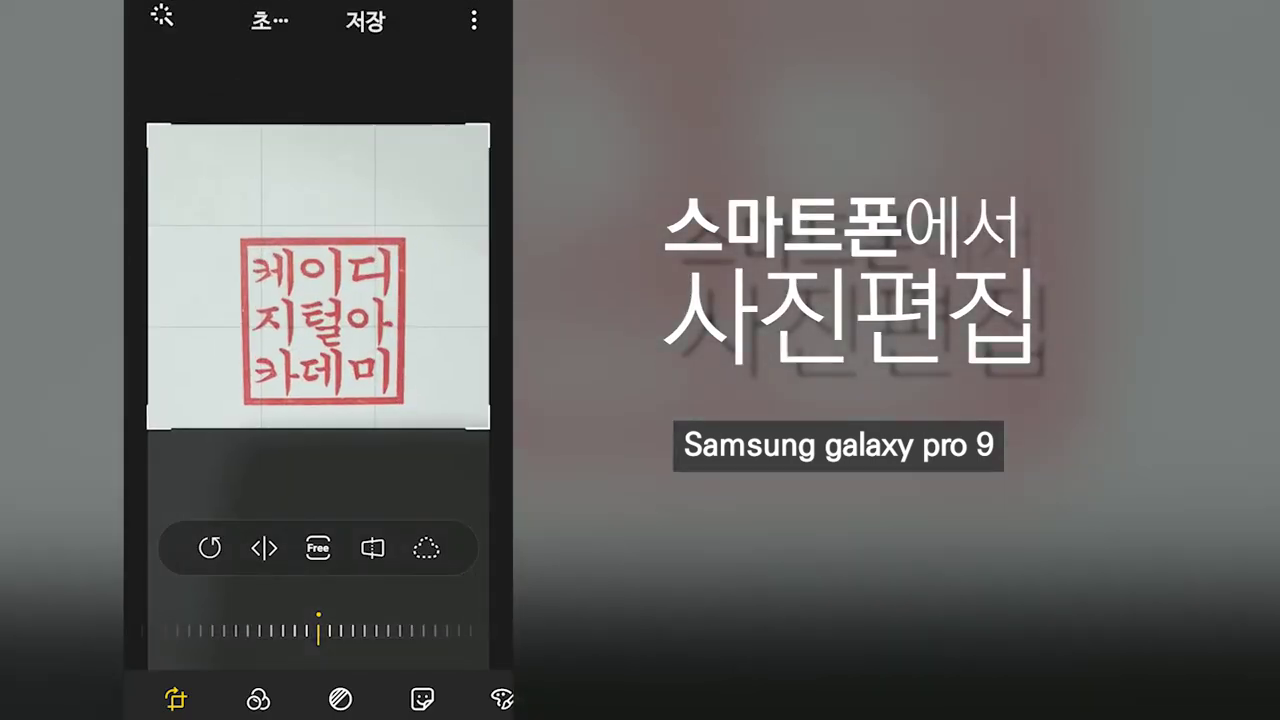
pyautogui.moveTo(157, 276); pyautogui.dragTo(223, 276)
pyautogui.moveTo(471, 124); pyautogui.dragTo(420, 192)
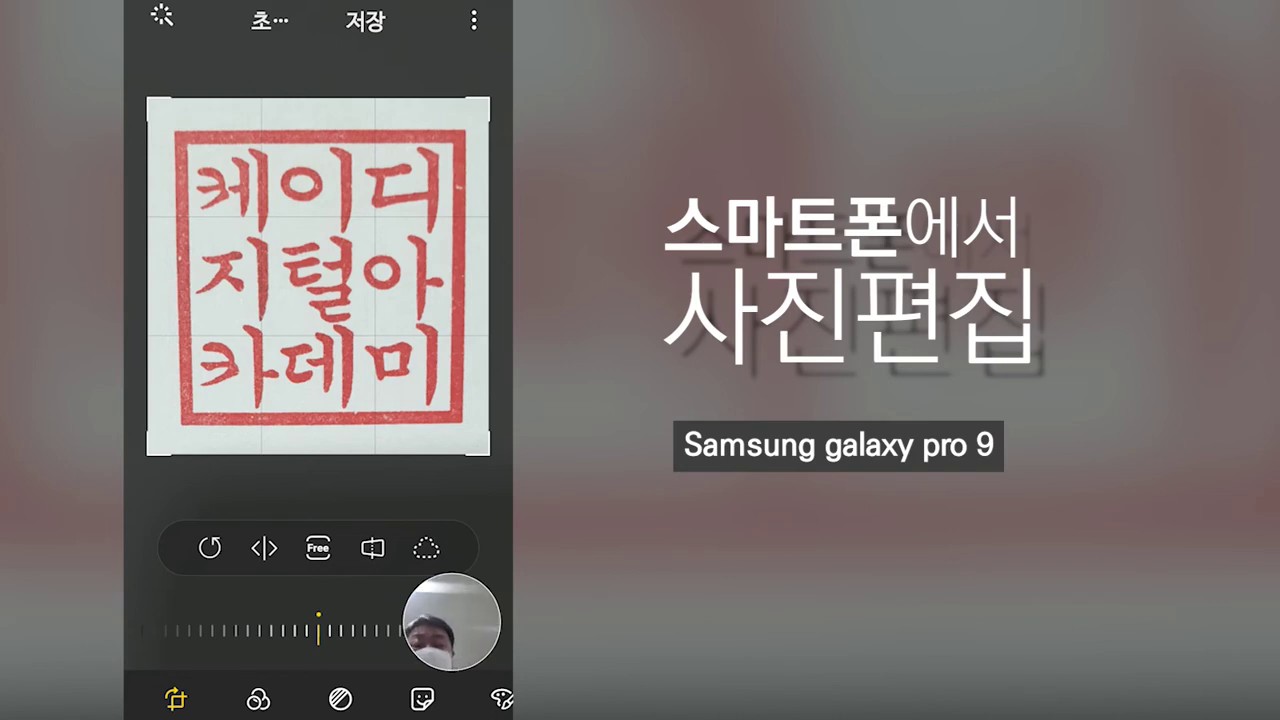
pyautogui.click(258, 699)
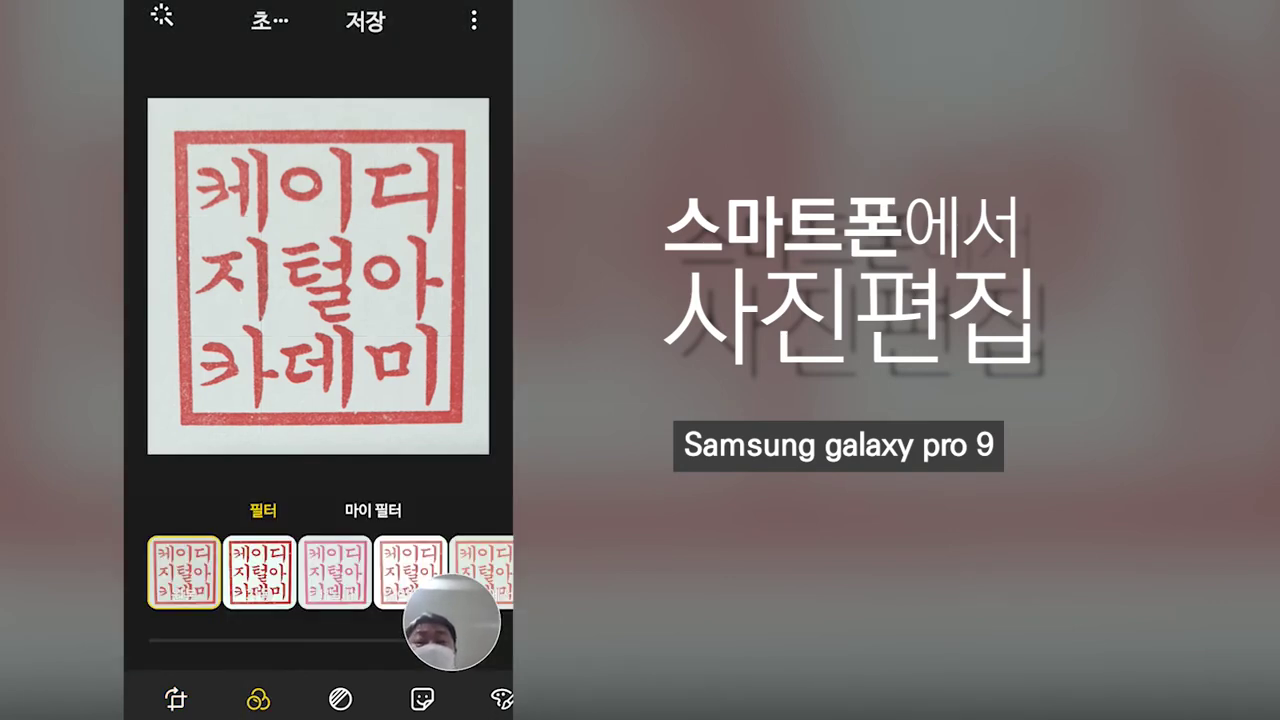
pyautogui.click(259, 571)
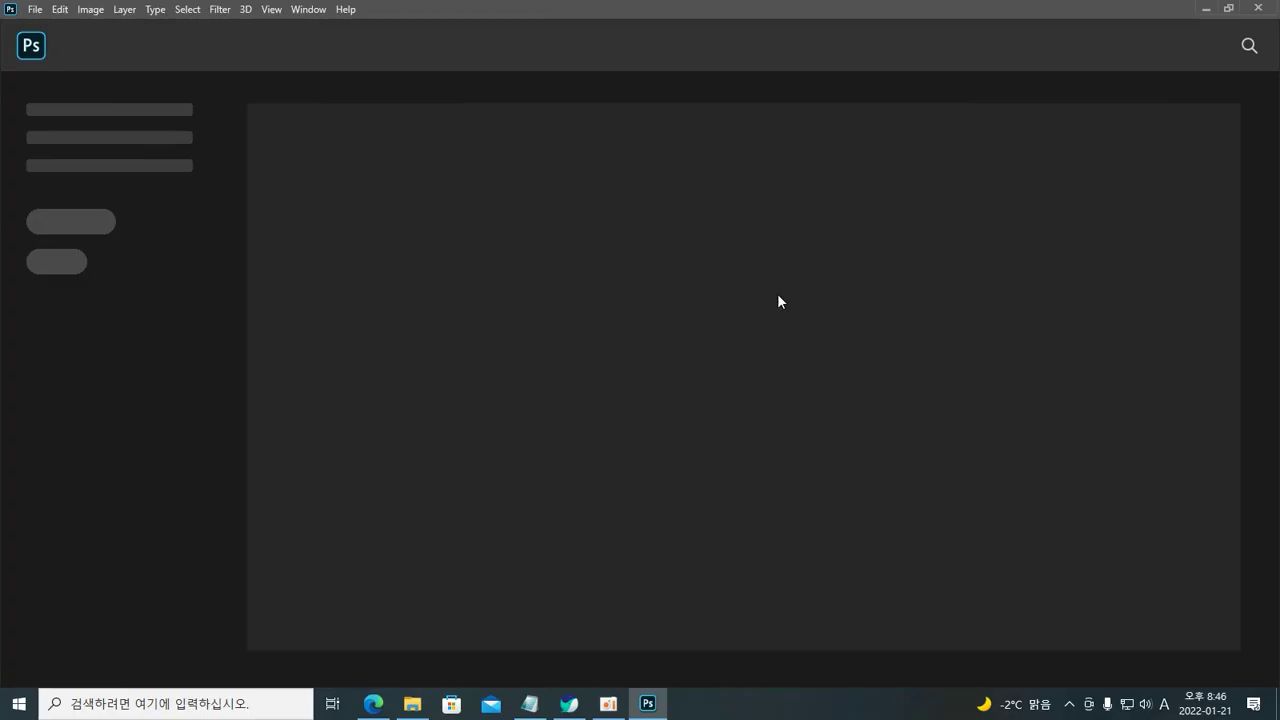
# Open the image 도장케디.jpg from the 나무발발이 folder in Photoshop.
pyautogui.click(412, 703)
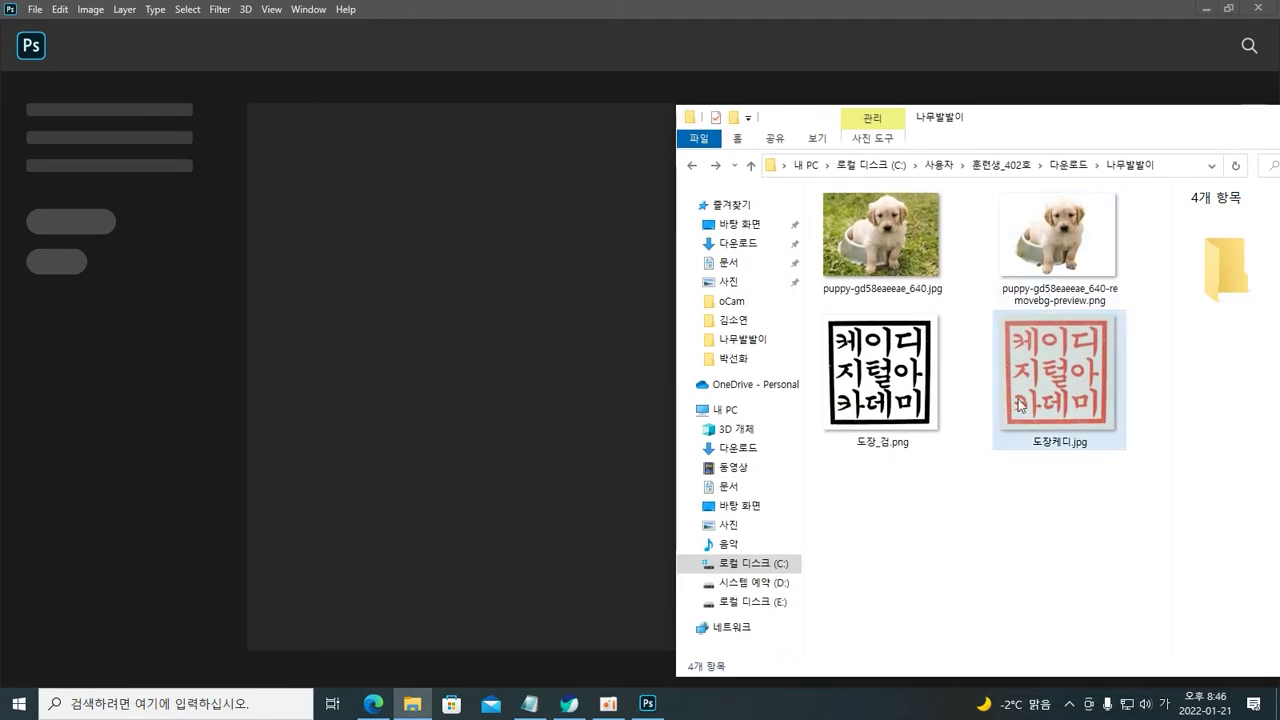
pyautogui.moveTo(1059, 376); pyautogui.dragTo(533, 385)
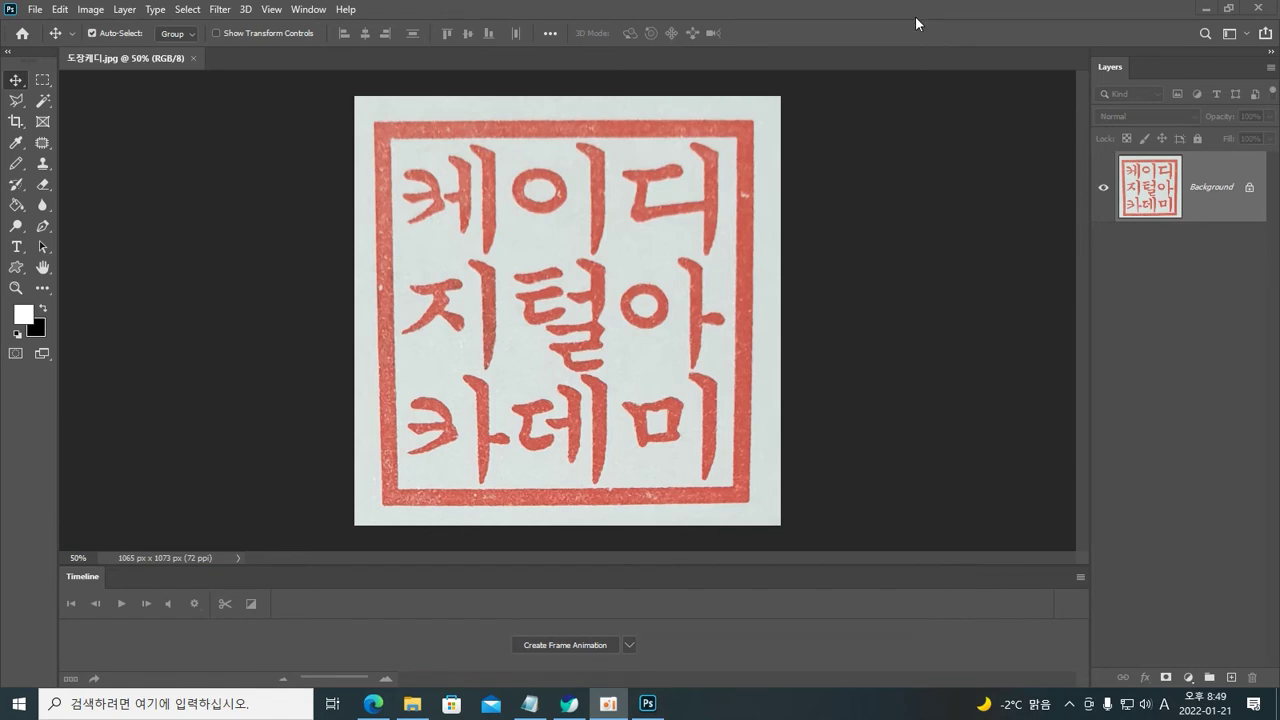
pyautogui.hotkey('alt', 'Tab')
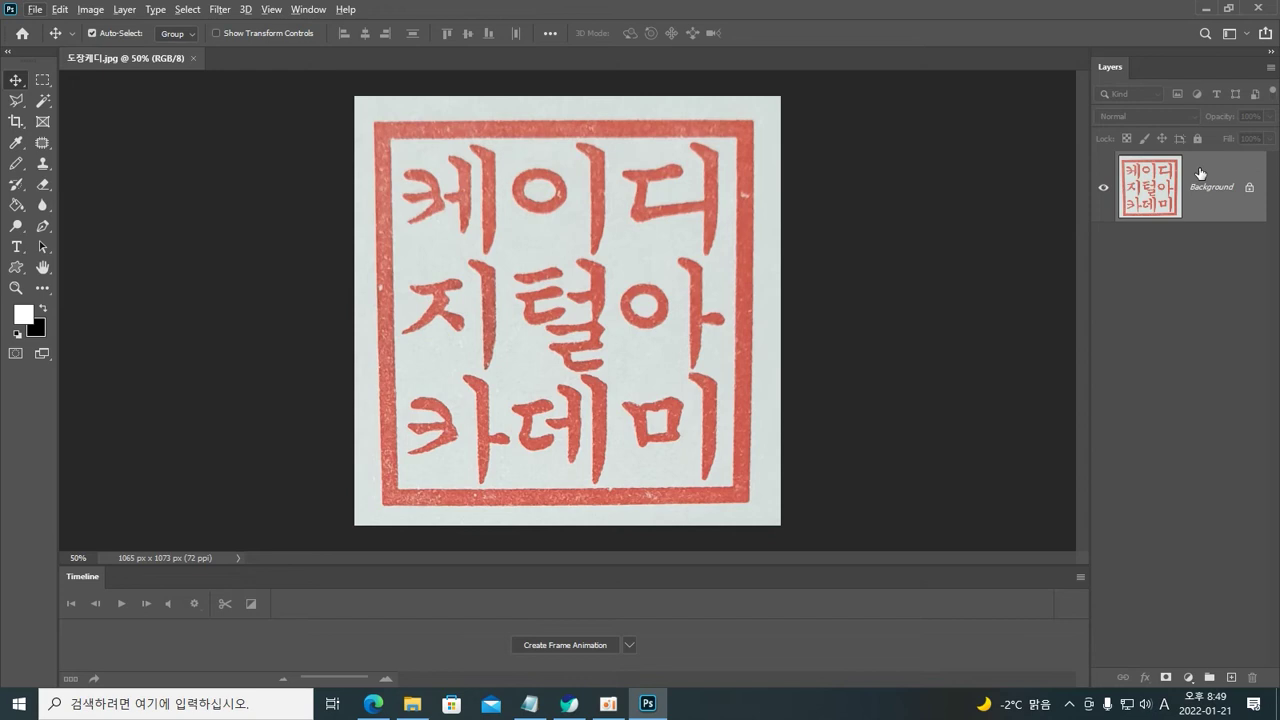
# Hide and reshow the Layers panel several times, leaving it displayed.
pyautogui.press('F7')
pyautogui.press('F7')
pyautogui.press('F7')
pyautogui.press('F7')
pyautogui.press('F7')
pyautogui.press('F7')
pyautogui.press('F7')
pyautogui.press('F7')
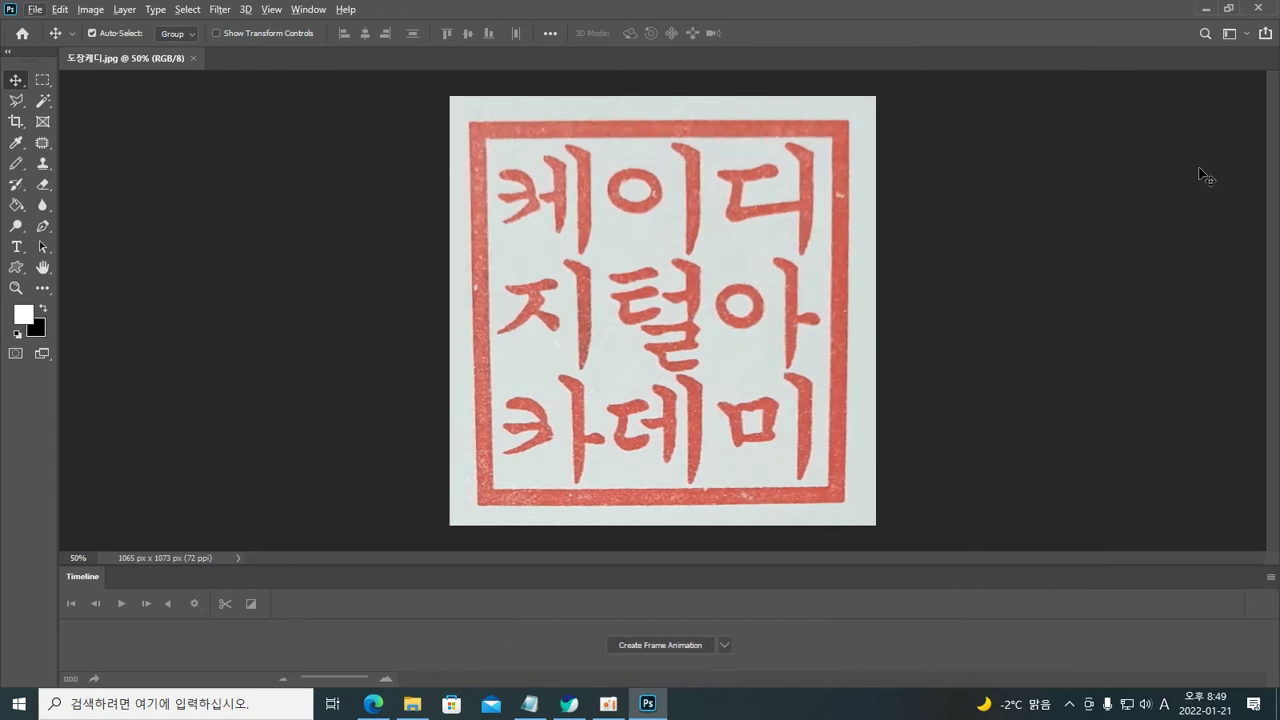
pyautogui.press('F7')
pyautogui.press('F7')
pyautogui.press('F7')
pyautogui.press('F7')
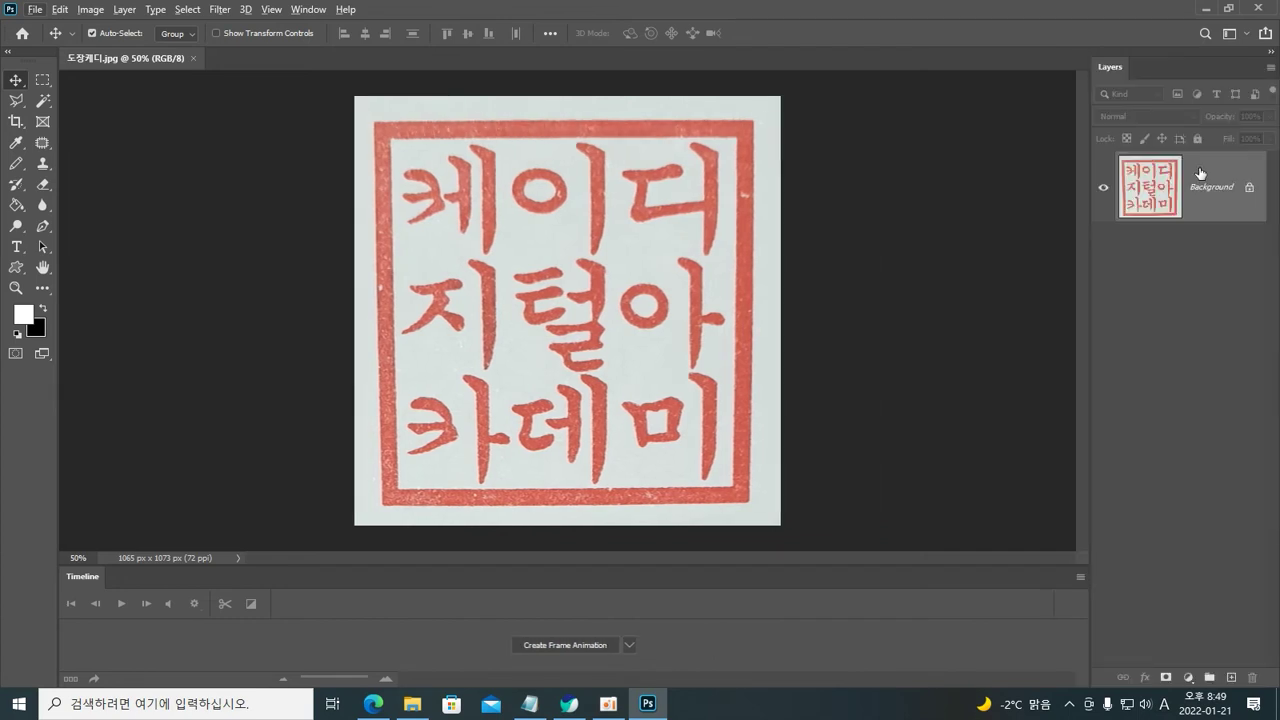
pyautogui.press('F7')
pyautogui.press('F7')
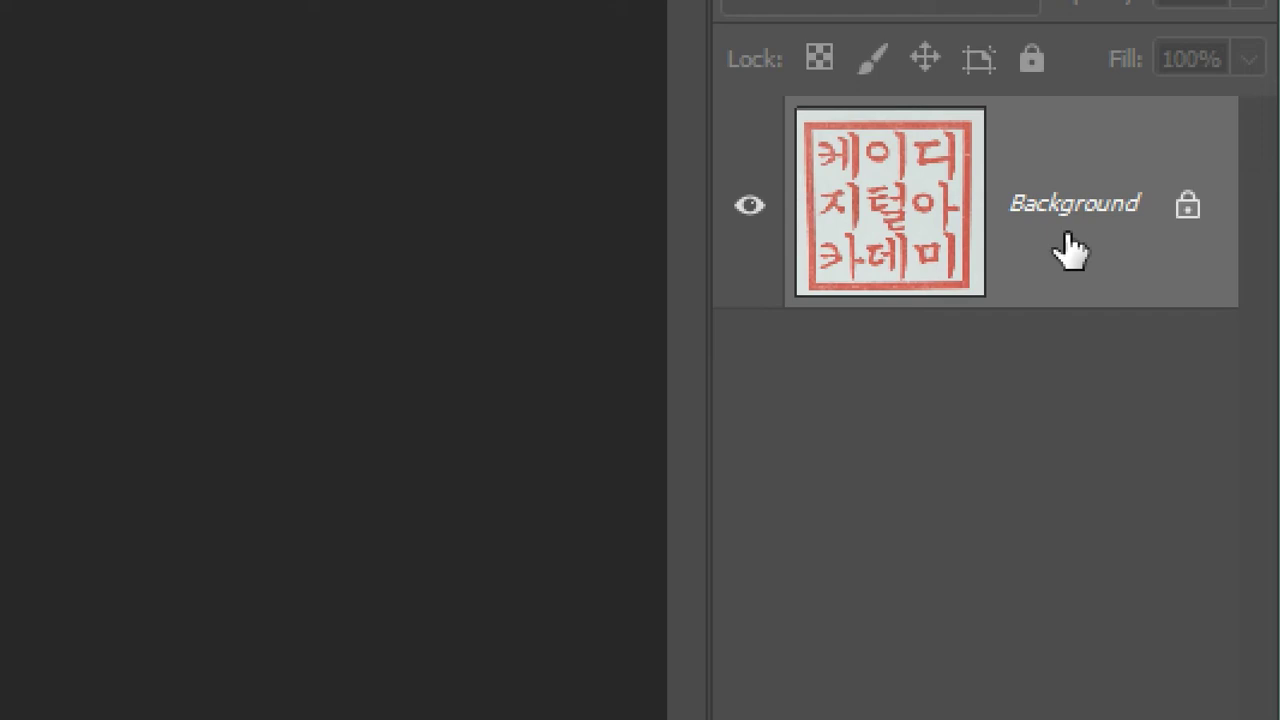
# Duplicate the Background layer.
pyautogui.moveTo(1067, 233); pyautogui.dragTo(1070, 250)
pyautogui.hotkey('ctrl', 'j')
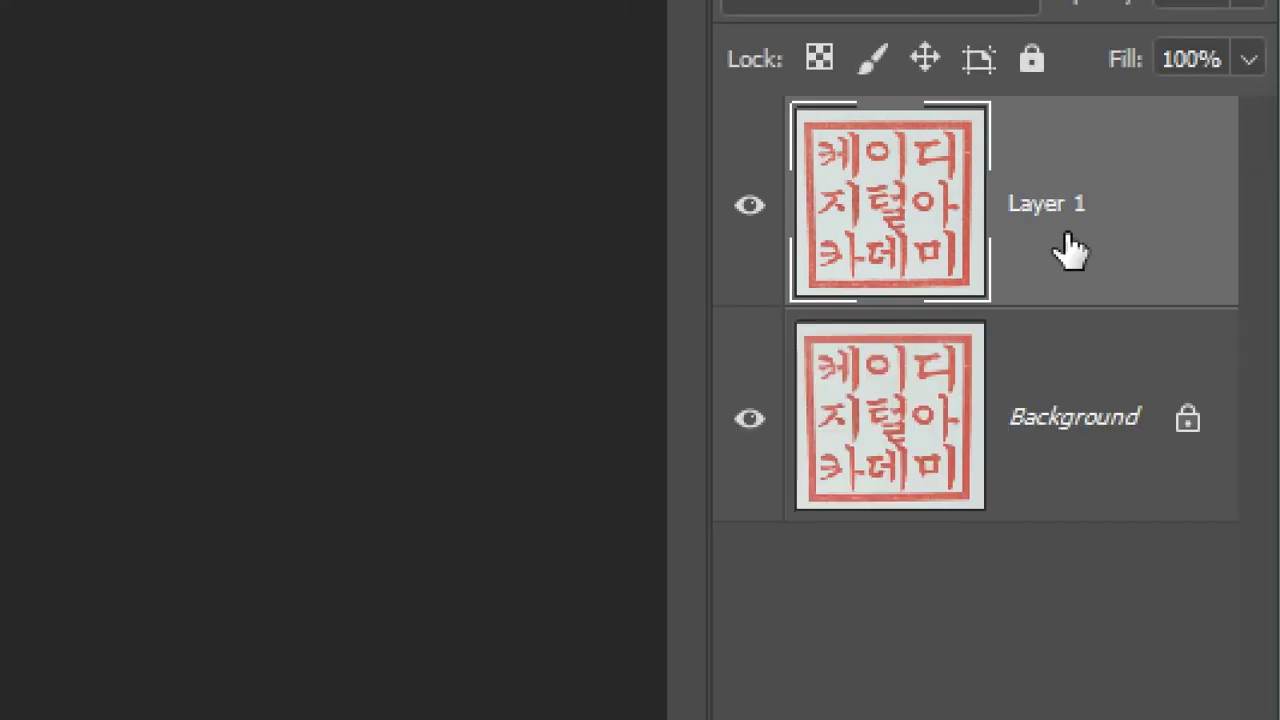
# Make two more copies of Layer 1 and delete both extra layers.
pyautogui.hotkey('ctrl', 'j')
pyautogui.hotkey('ctrl', 'j')
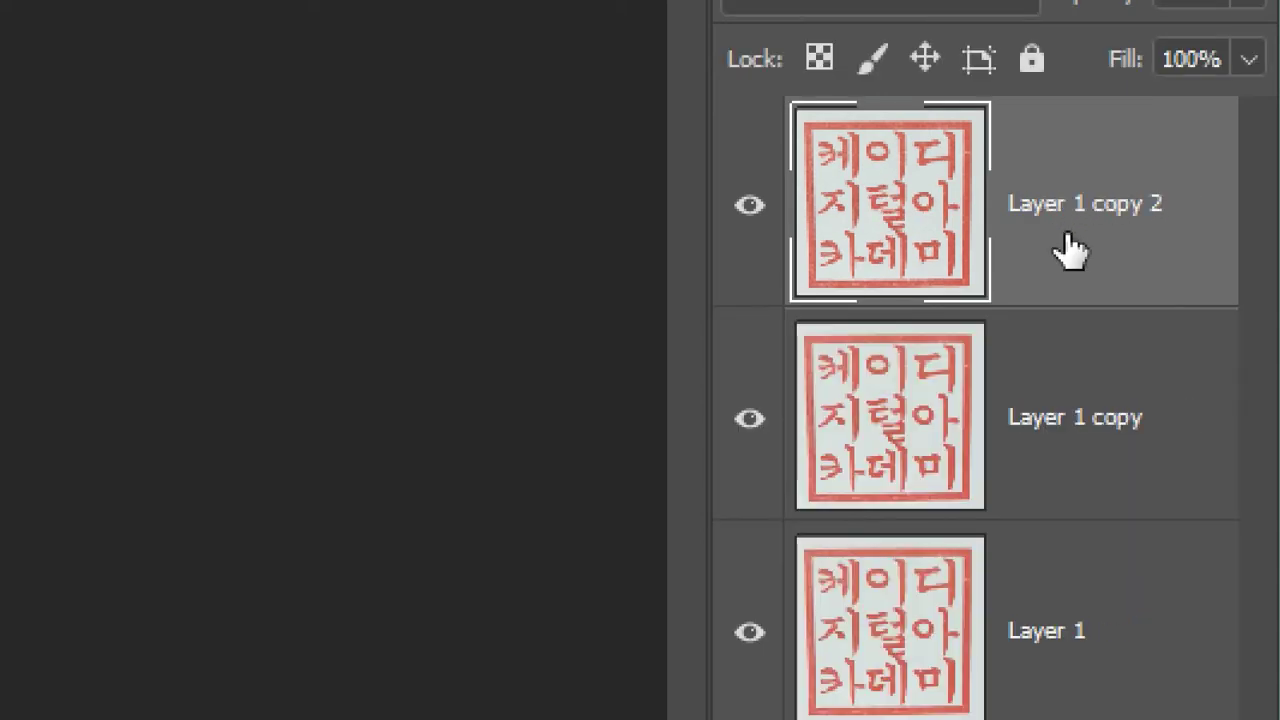
pyautogui.press('Delete')
pyautogui.press('Delete')
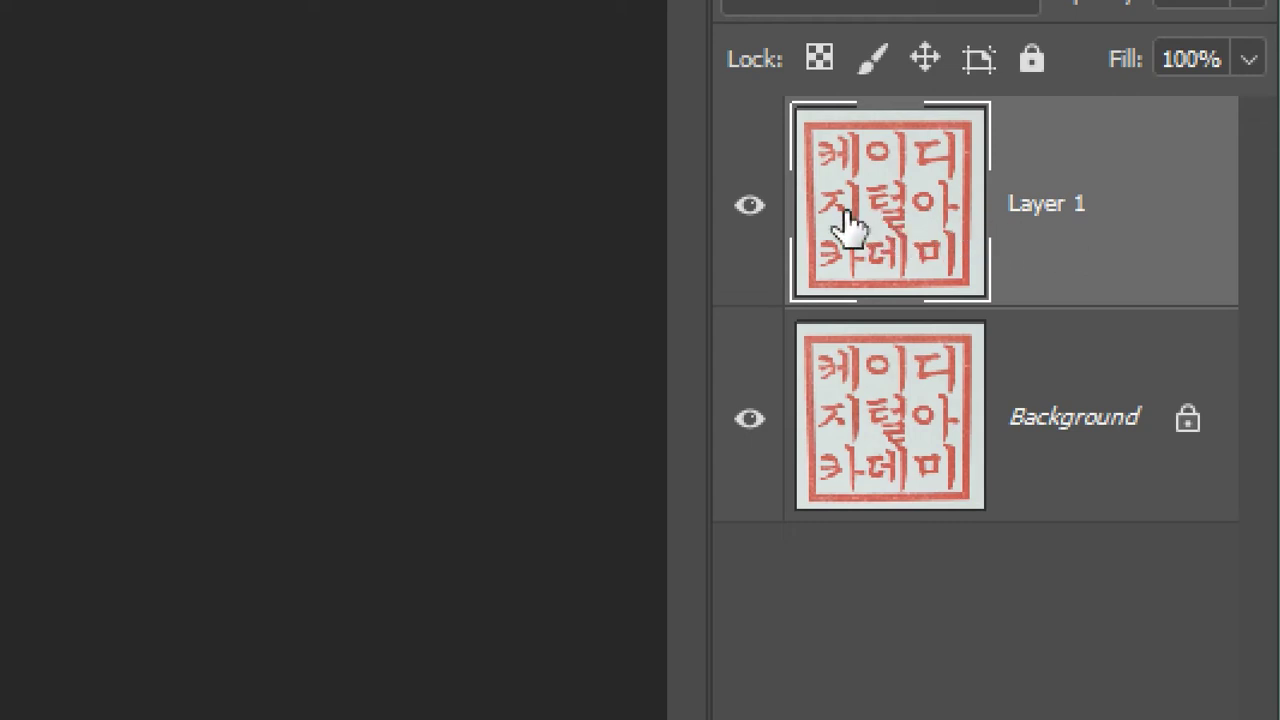
# Switch the visibility of Layer 1 and Background off and back on, finishing with Layer 1 selected.
pyautogui.click(750, 207)
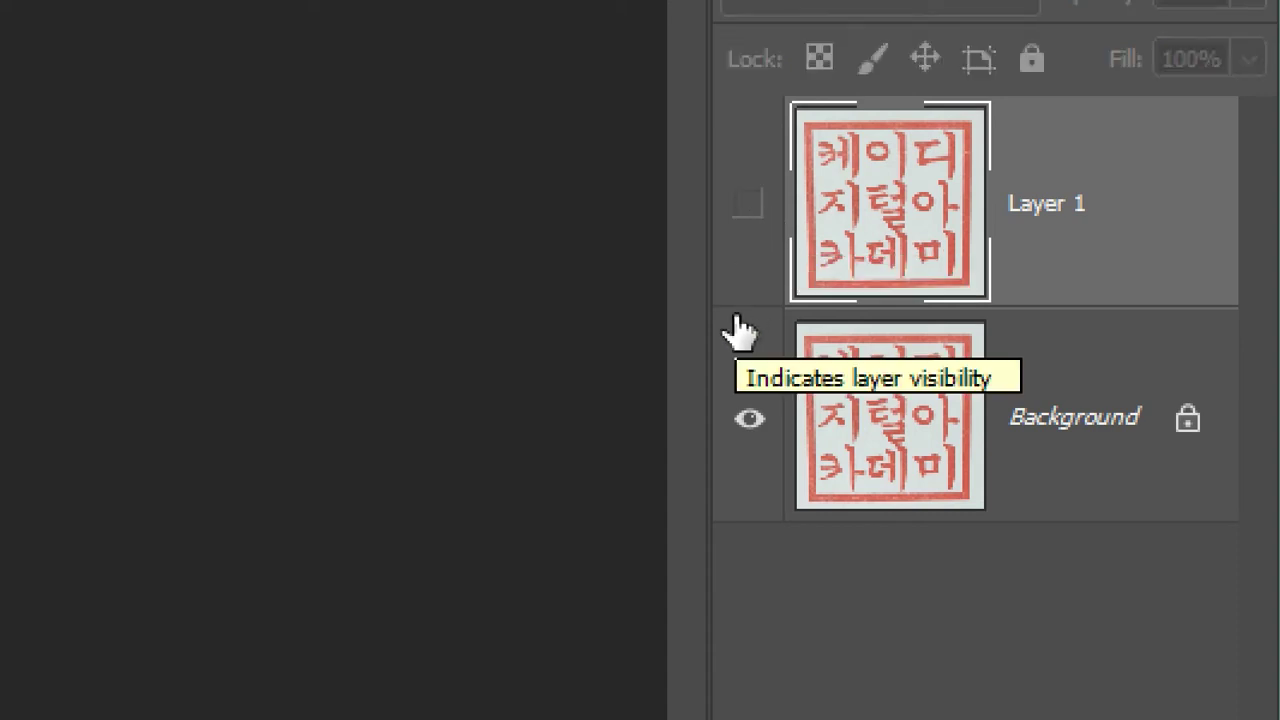
pyautogui.click(750, 432)
pyautogui.click(750, 207)
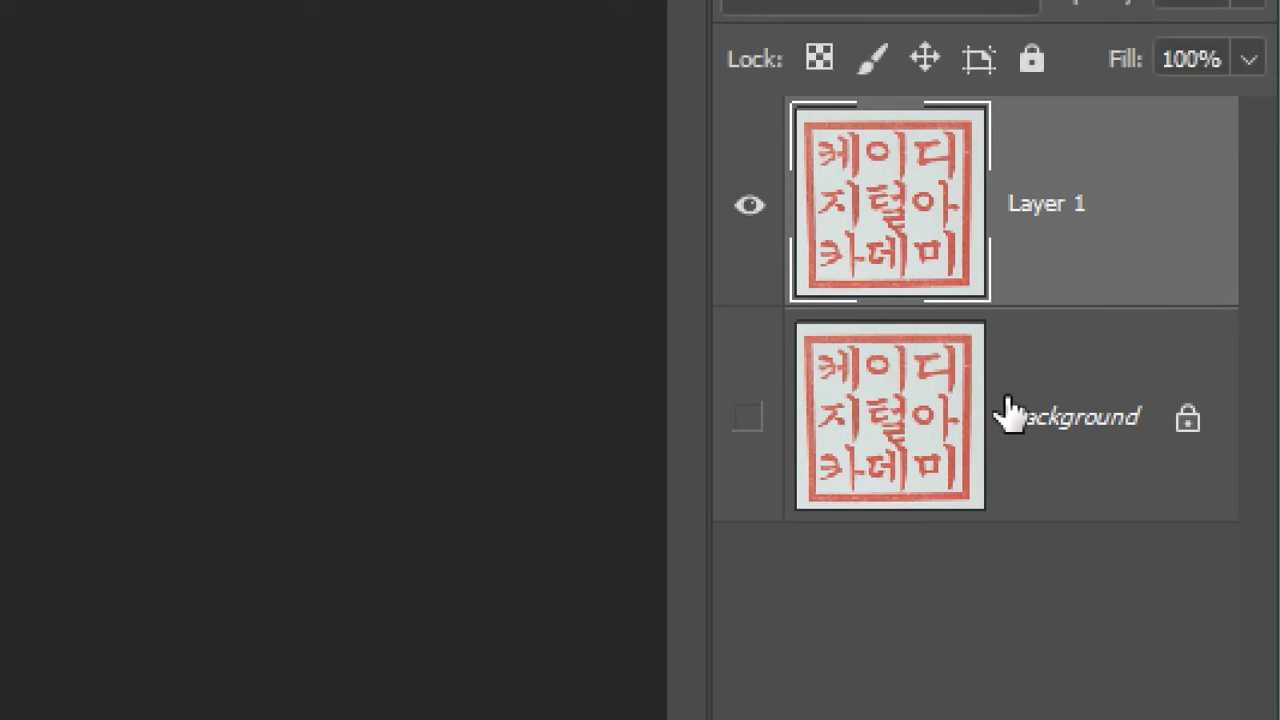
pyautogui.click(1043, 414)
pyautogui.click(748, 418)
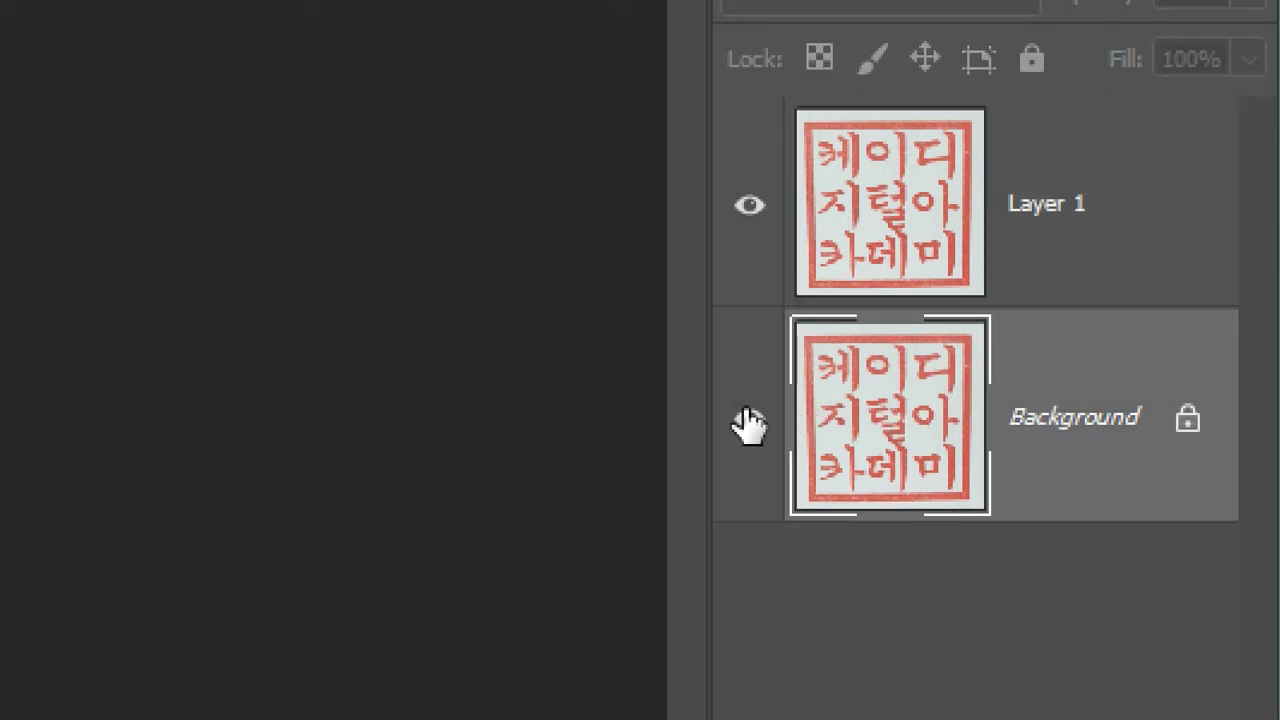
pyautogui.click(1052, 192)
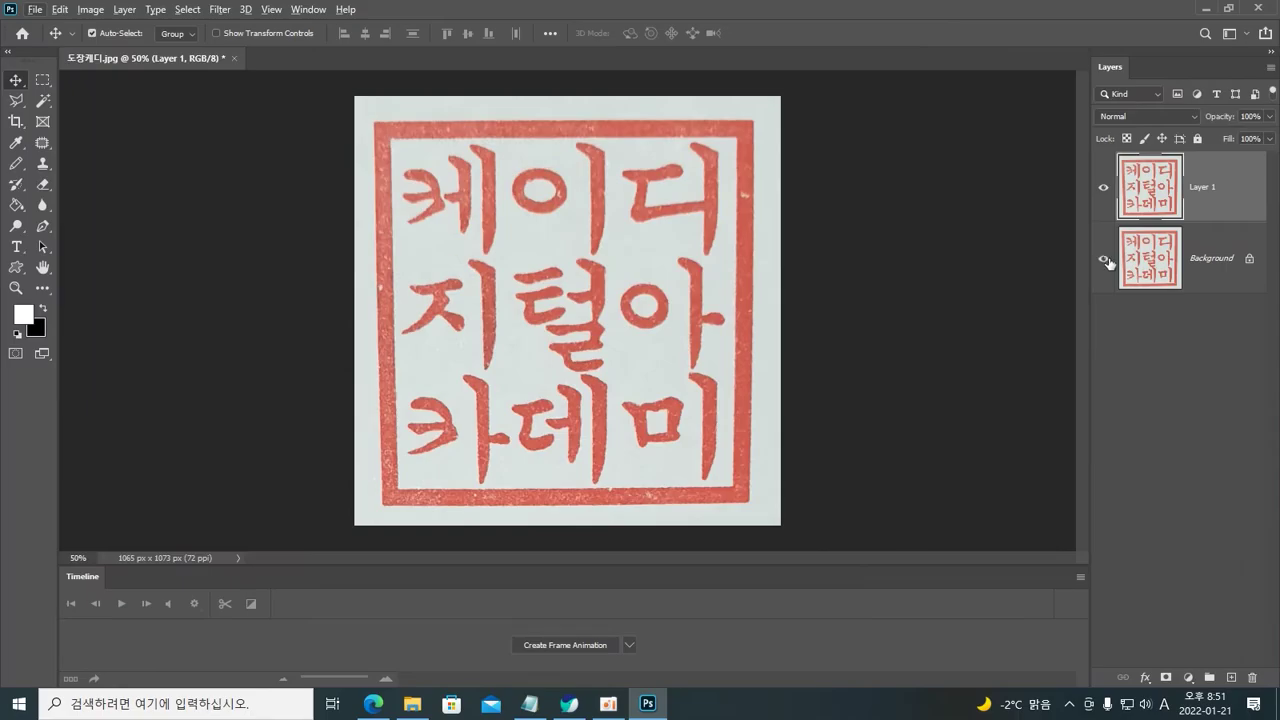
# Hide the Background layer, leaving only Layer 1 visible and selected.
pyautogui.click(1104, 260)
pyautogui.click(1105, 195)
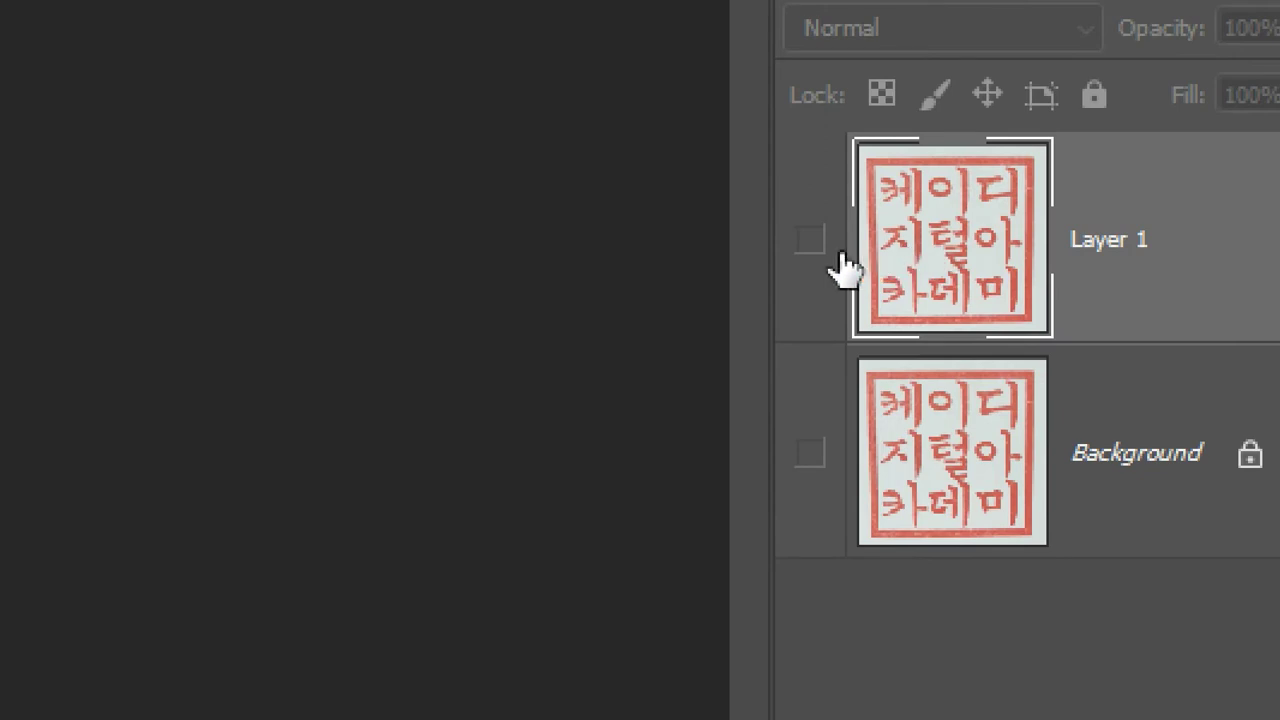
pyautogui.click(811, 242)
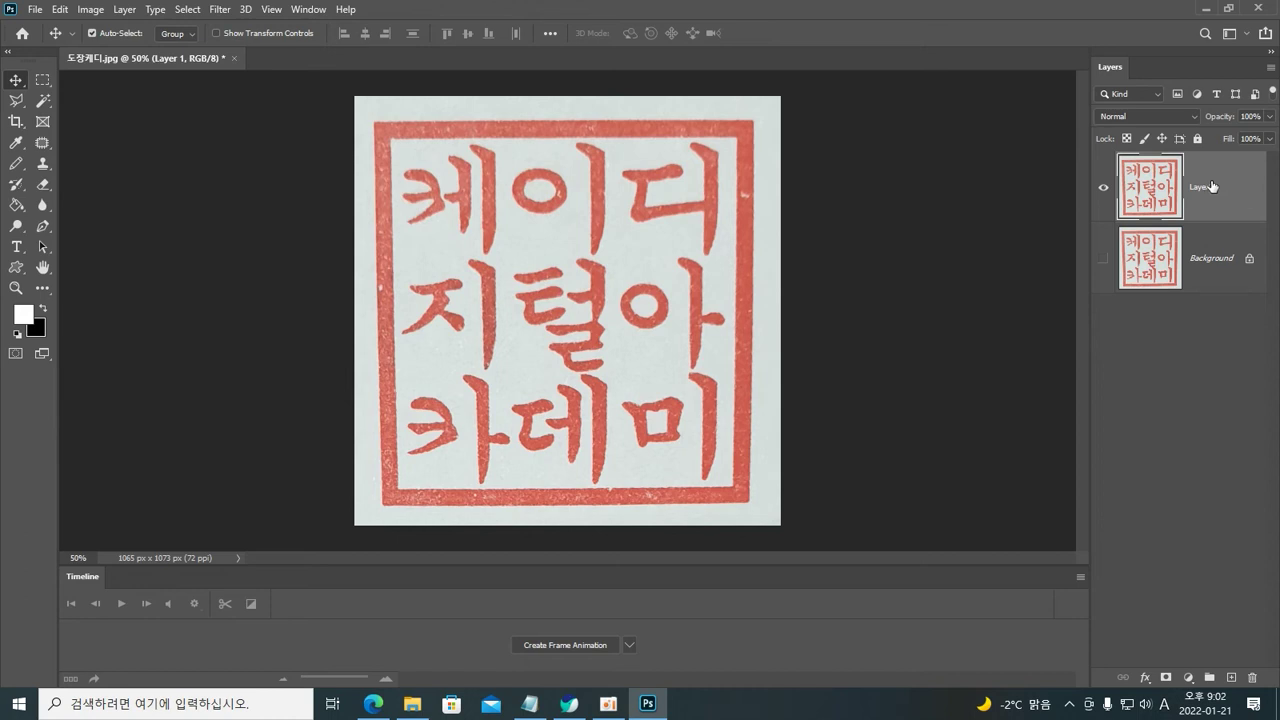
pyautogui.click(878, 228)
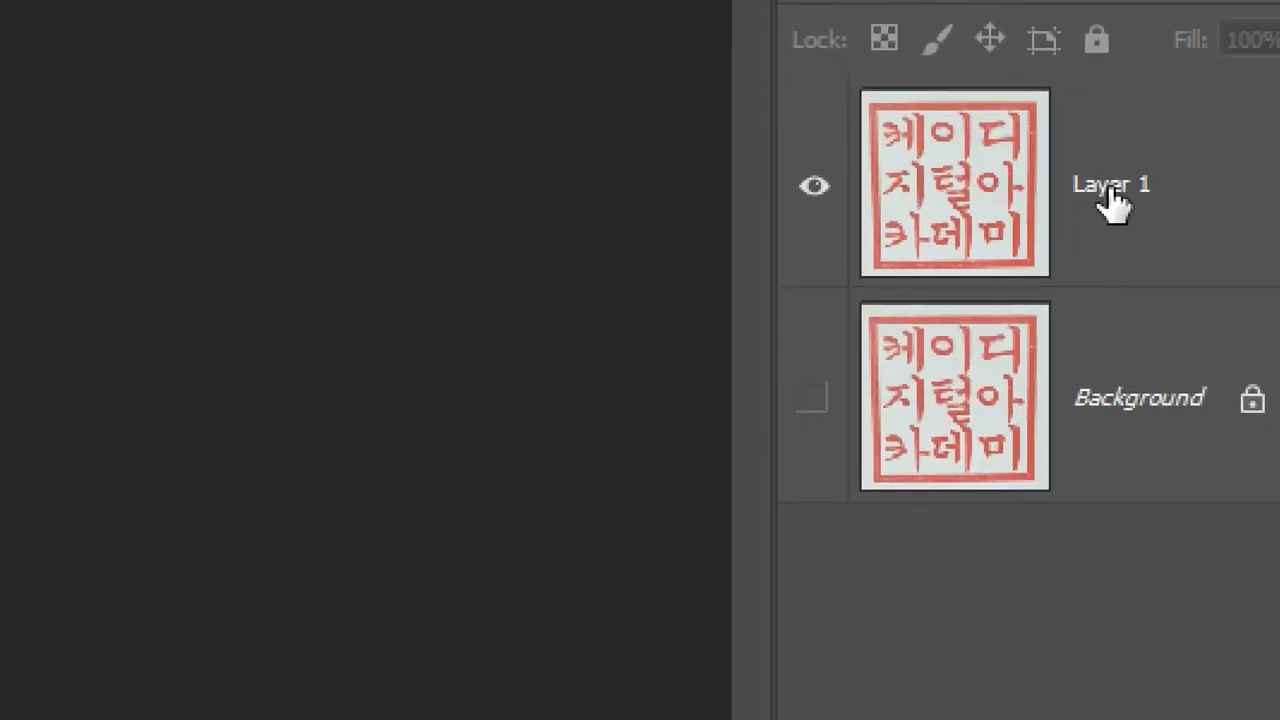
pyautogui.click(1120, 192)
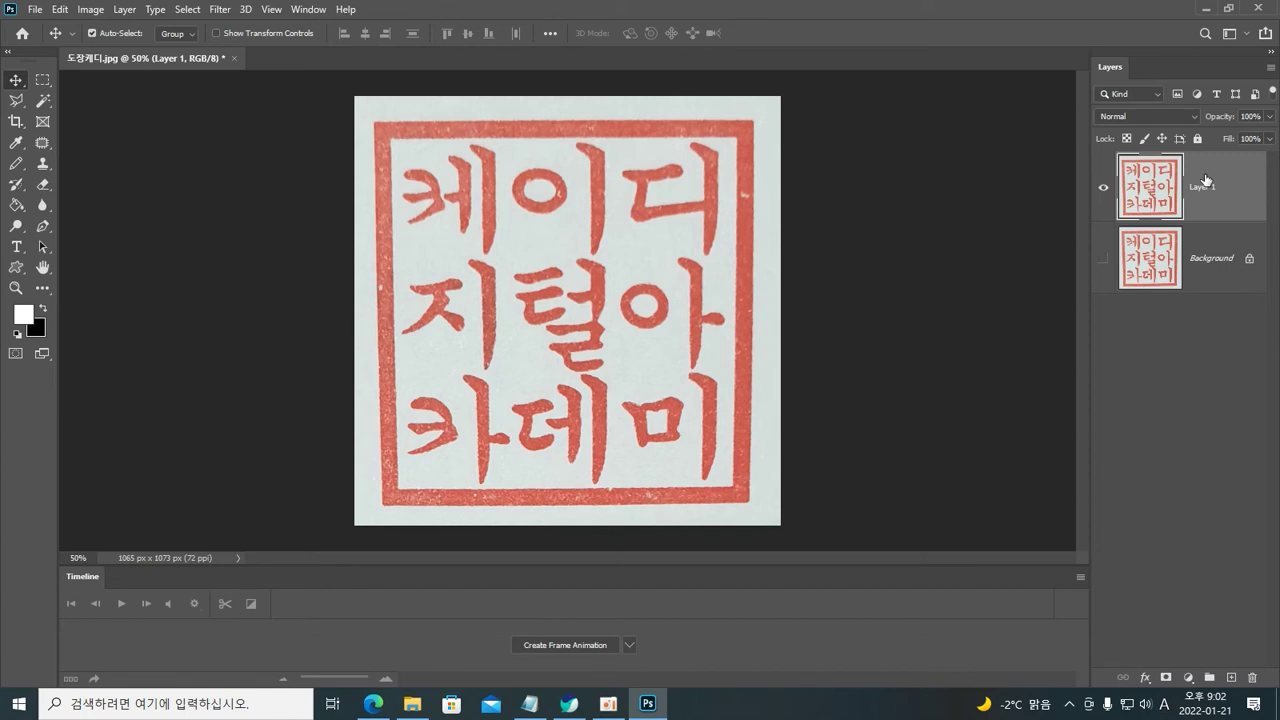
# Start a Levels adjustment on Layer 1 and set its white point by sampling the paper above the stamp frame.
pyautogui.press('ctrl')
pyautogui.hotkey('ctrl', 'l')
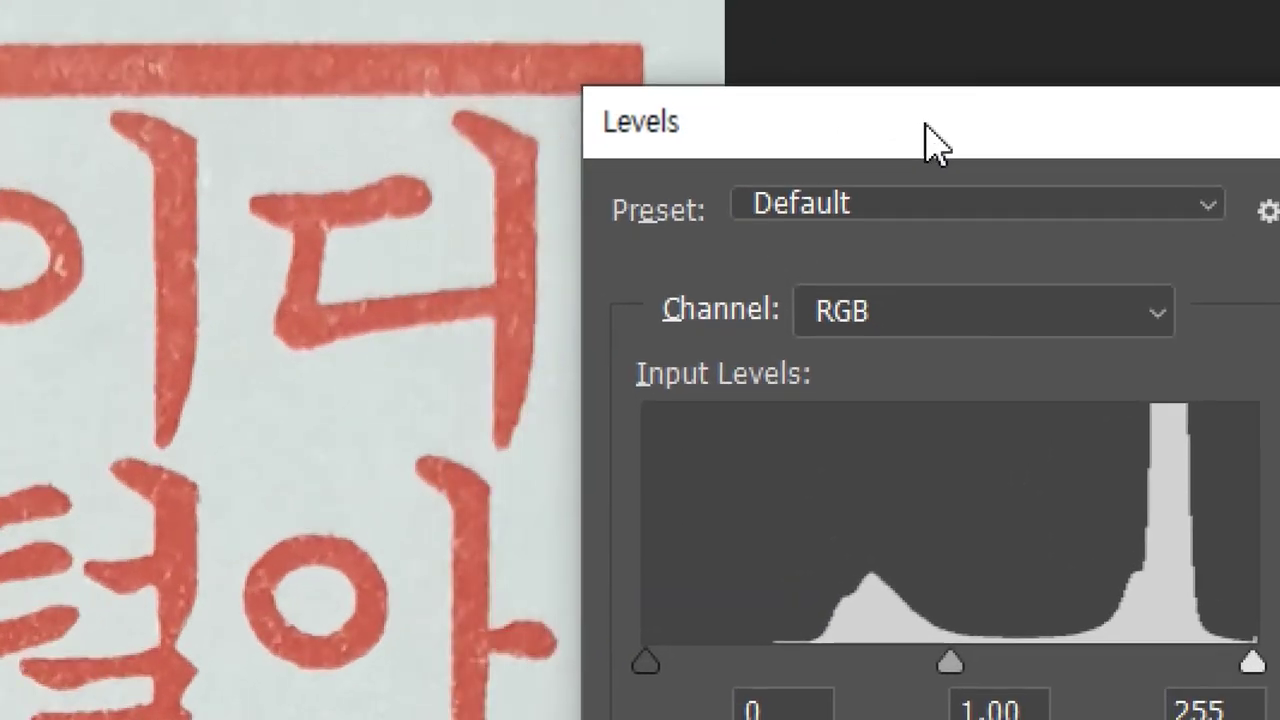
pyautogui.moveTo(930, 140); pyautogui.dragTo(958, 120)
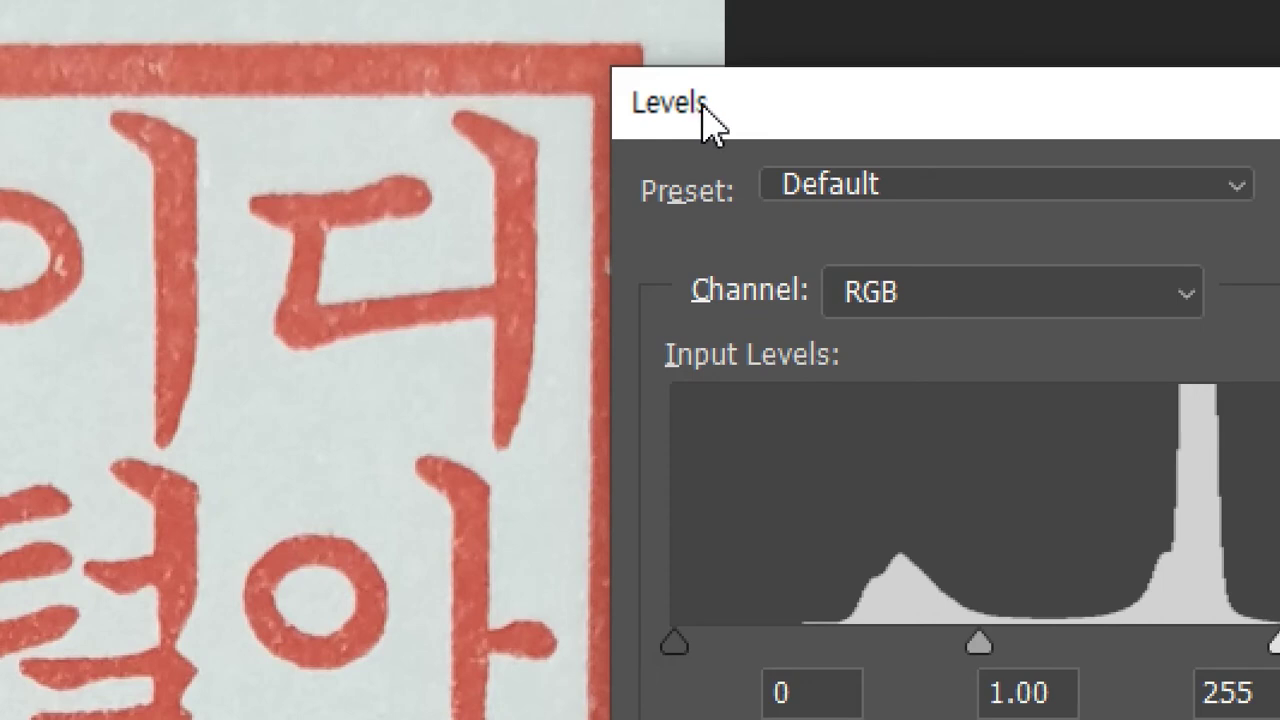
pyautogui.moveTo(918, 104); pyautogui.dragTo(716, 95)
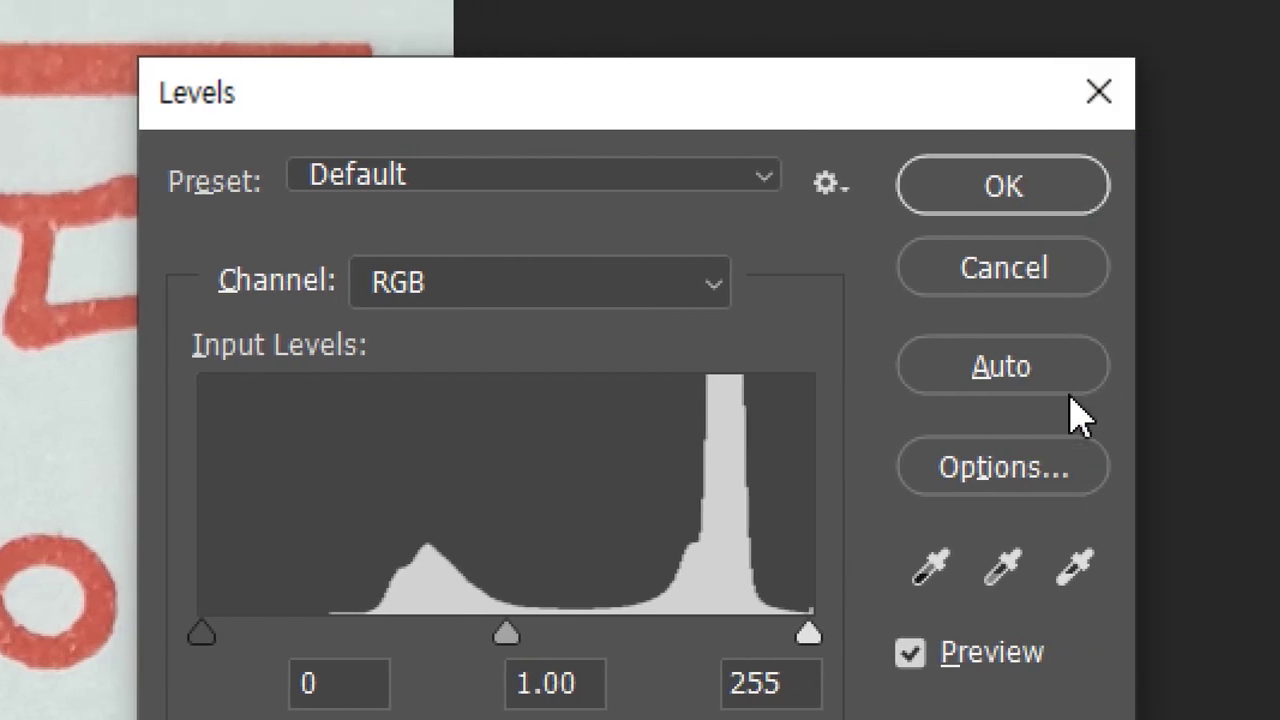
pyautogui.click(1078, 566)
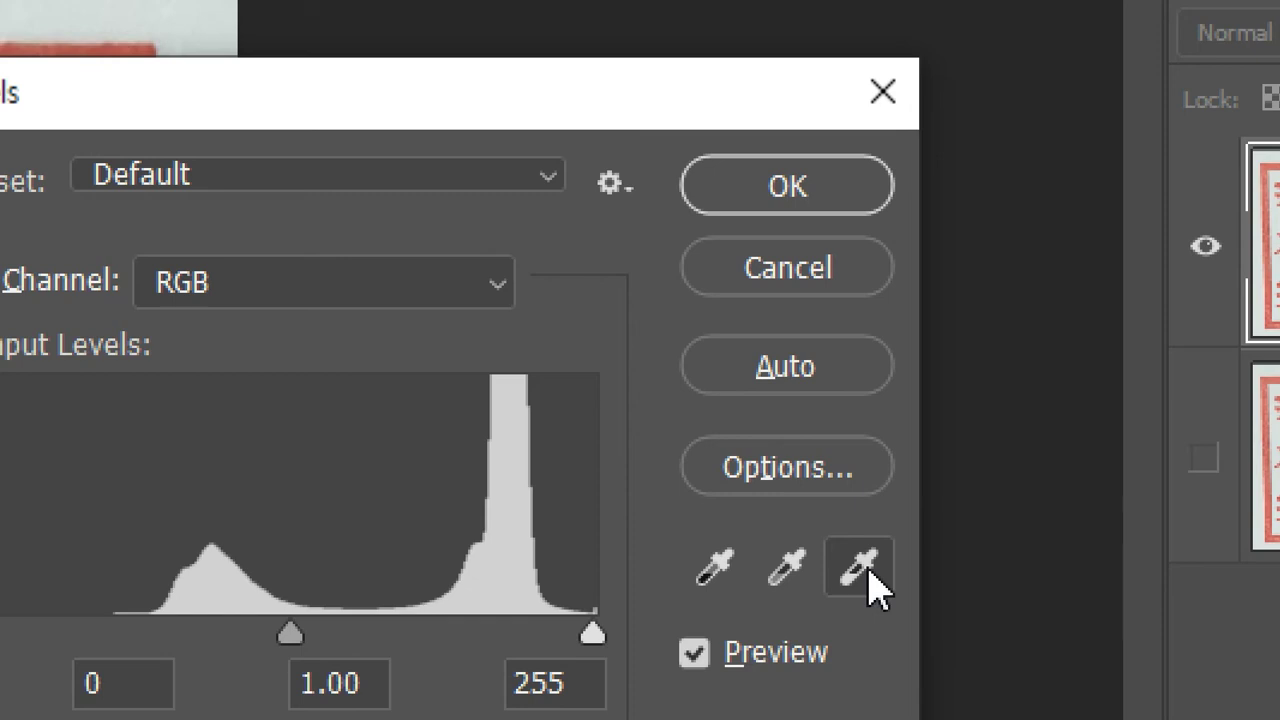
pyautogui.click(858, 585)
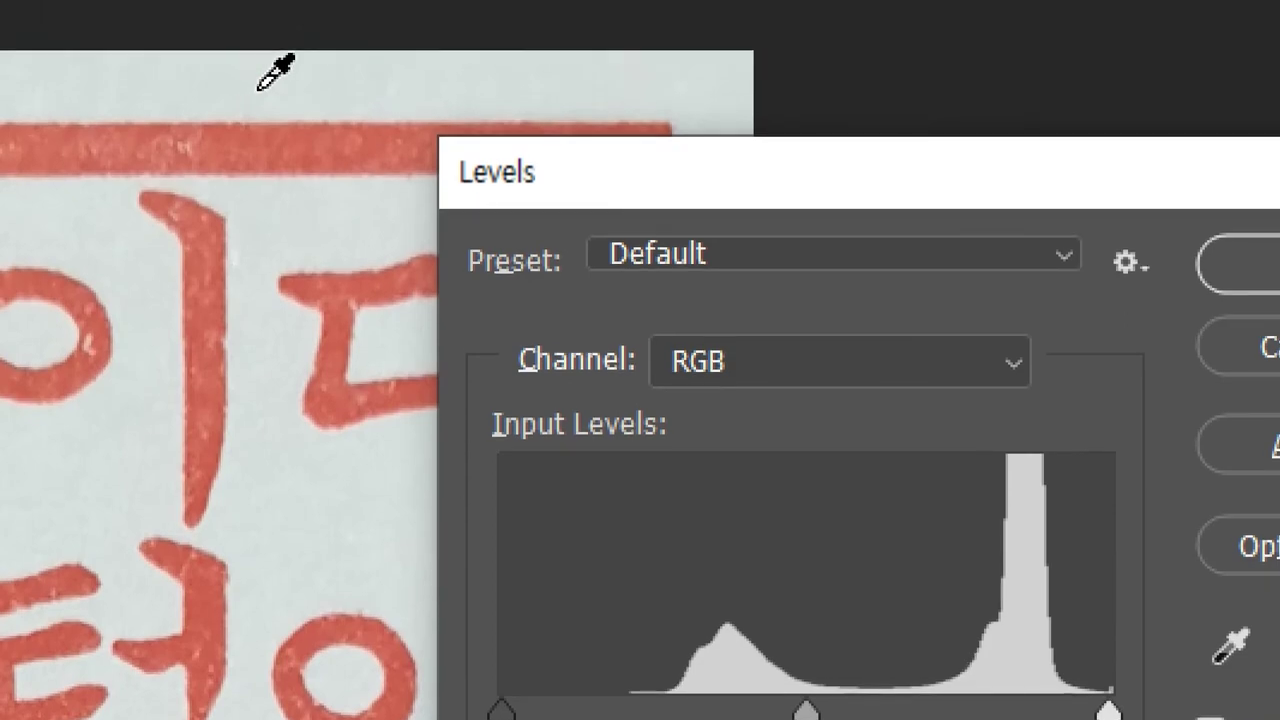
pyautogui.click(259, 88)
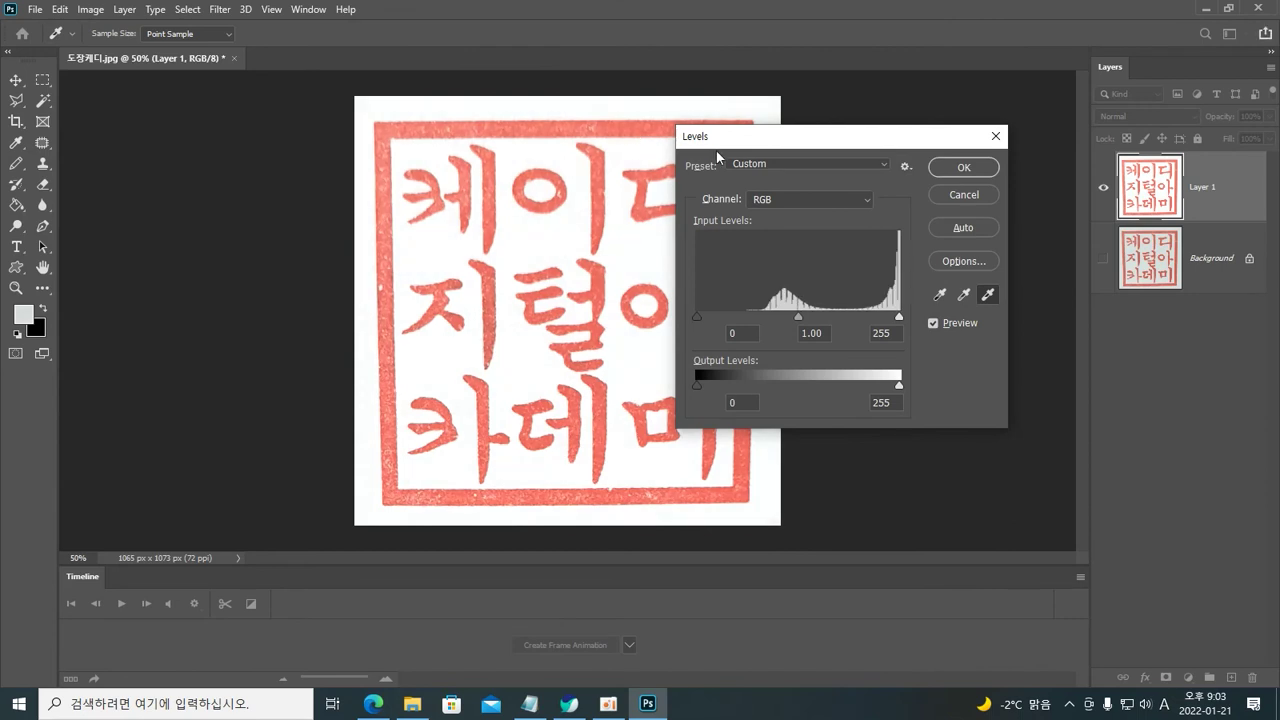
# Resample the Levels white point from the paper margin between the stamp frame and the image's right edge.
pyautogui.moveTo(753, 141); pyautogui.dragTo(929, 170)
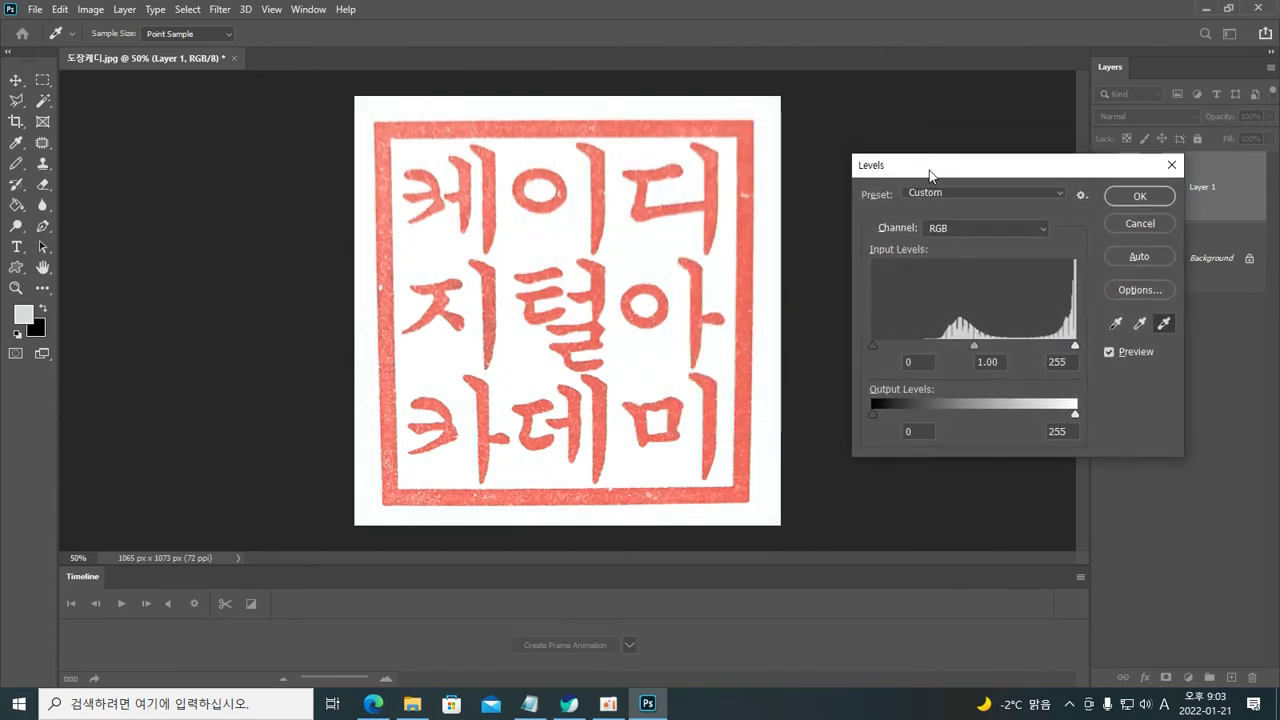
pyautogui.moveTo(929, 170); pyautogui.dragTo(912, 177)
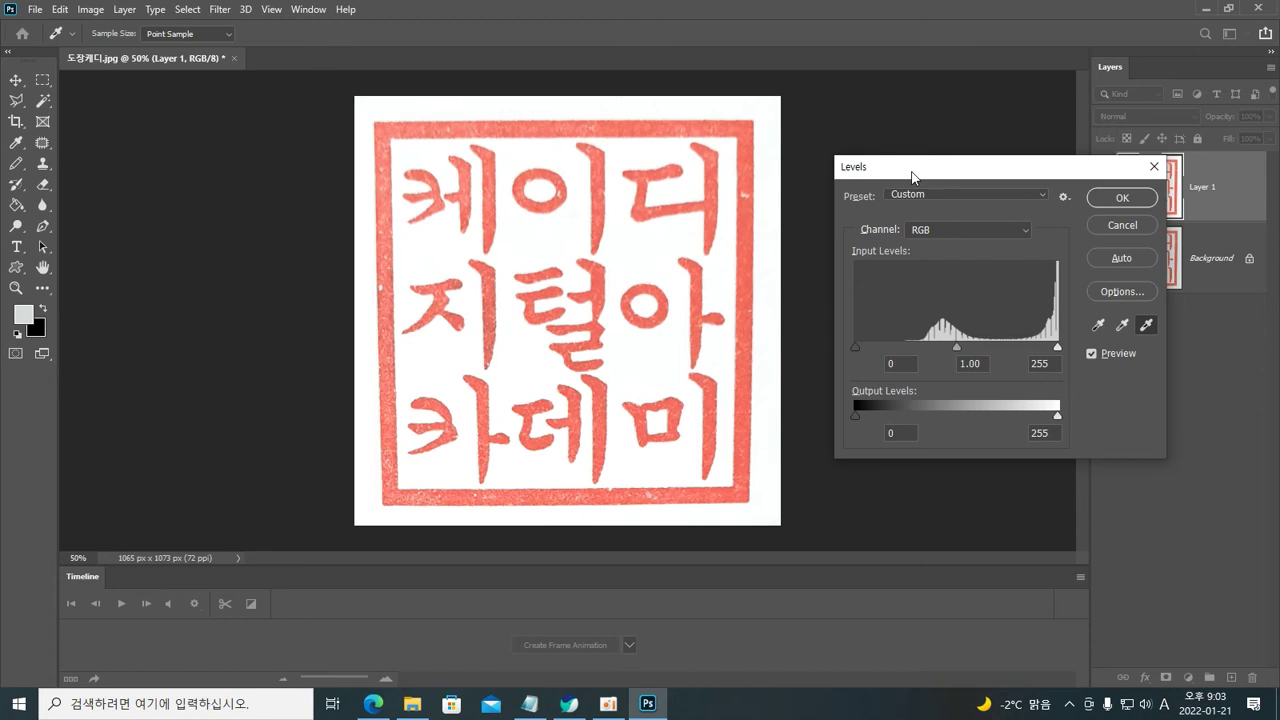
pyautogui.moveTo(912, 177); pyautogui.dragTo(898, 178)
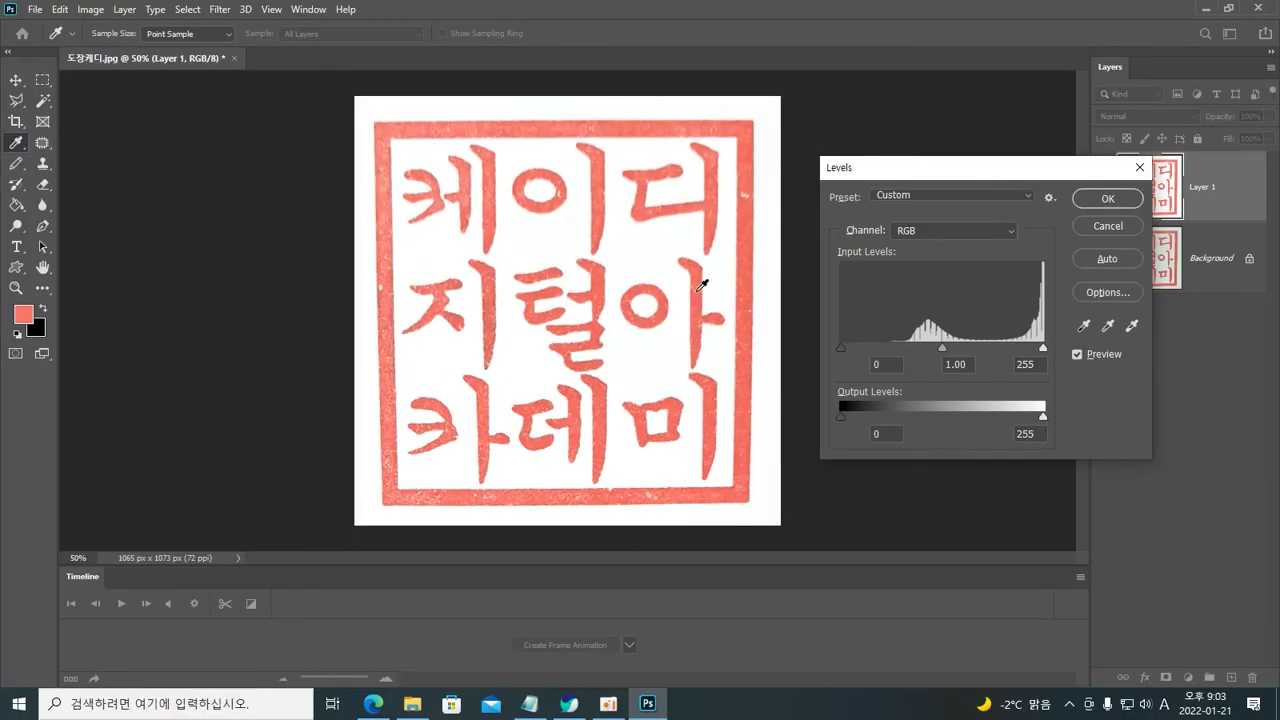
pyautogui.click(1132, 325)
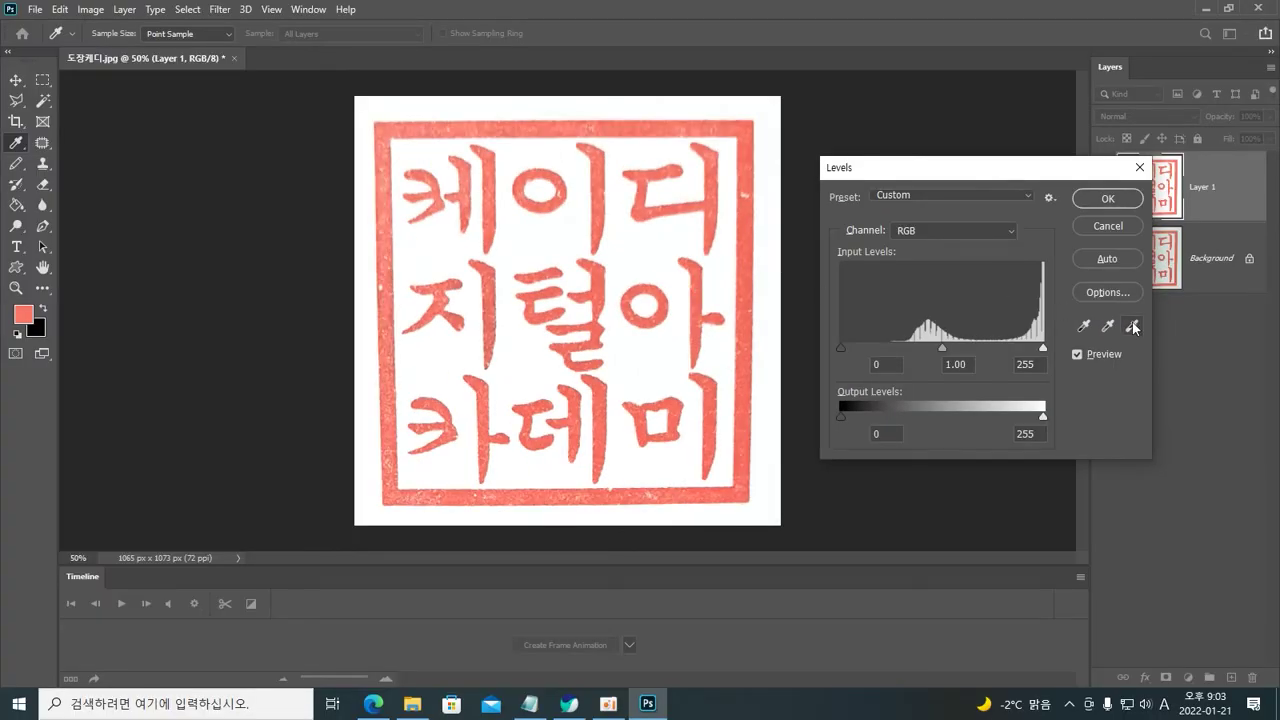
pyautogui.click(768, 291)
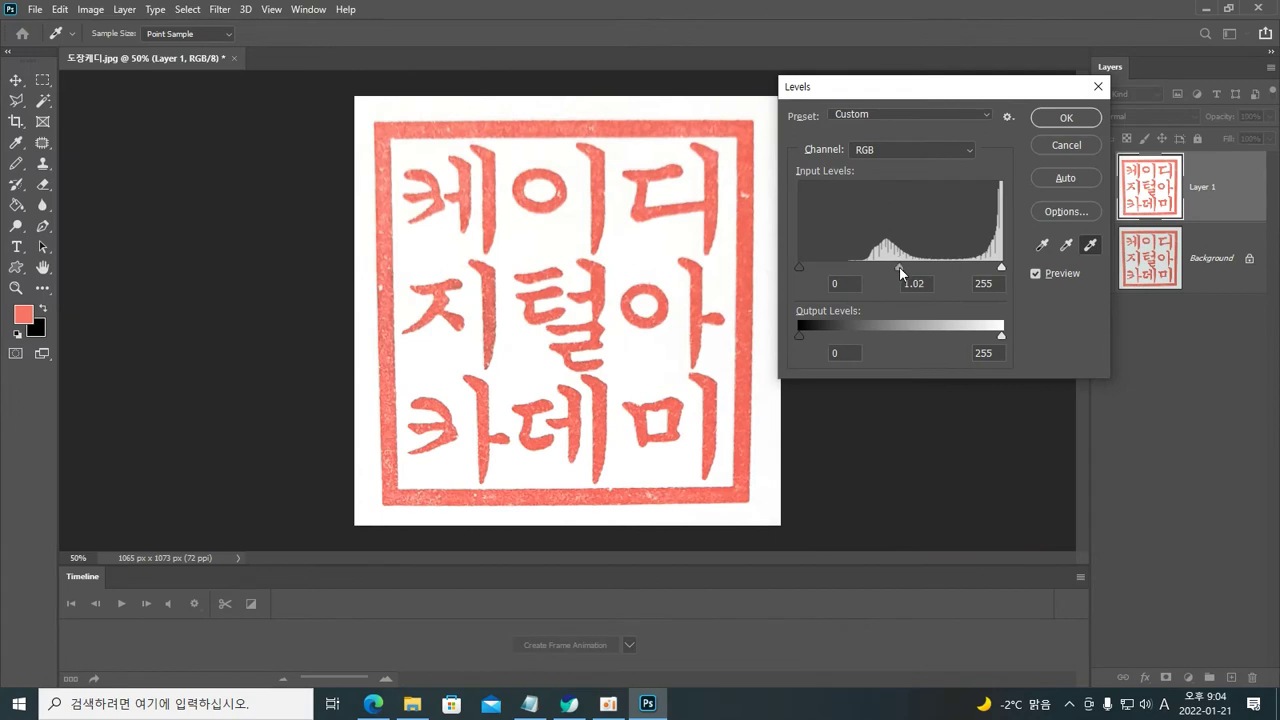
# Lower the Levels midtone input value to 0.42 to deepen the red of the stamp.
pyautogui.moveTo(836, 264); pyautogui.dragTo(772, 258)
pyautogui.moveTo(880, 270); pyautogui.dragTo(934, 265)
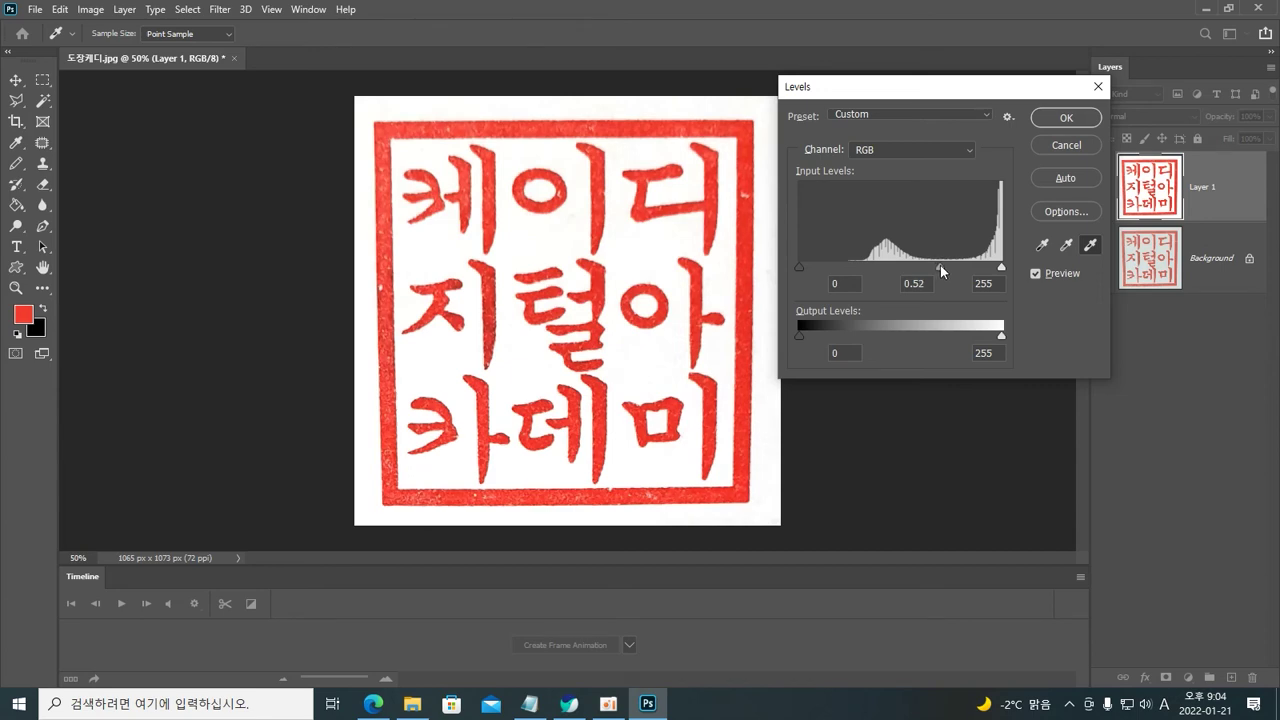
pyautogui.moveTo(944, 265); pyautogui.dragTo(944, 265)
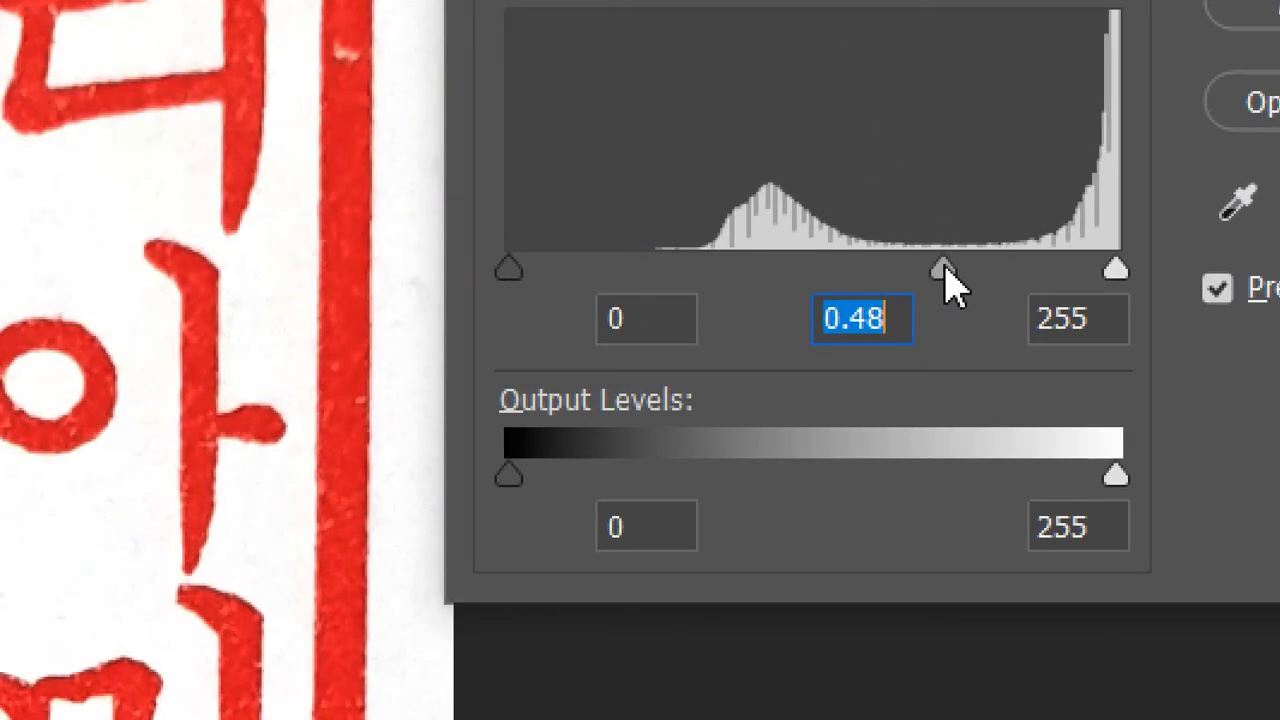
pyautogui.moveTo(943, 286)
pyautogui.mouseDown()
pyautogui.moveTo(983, 290)
pyautogui.moveTo(916, 290)
pyautogui.moveTo(962, 284)
pyautogui.mouseUp()
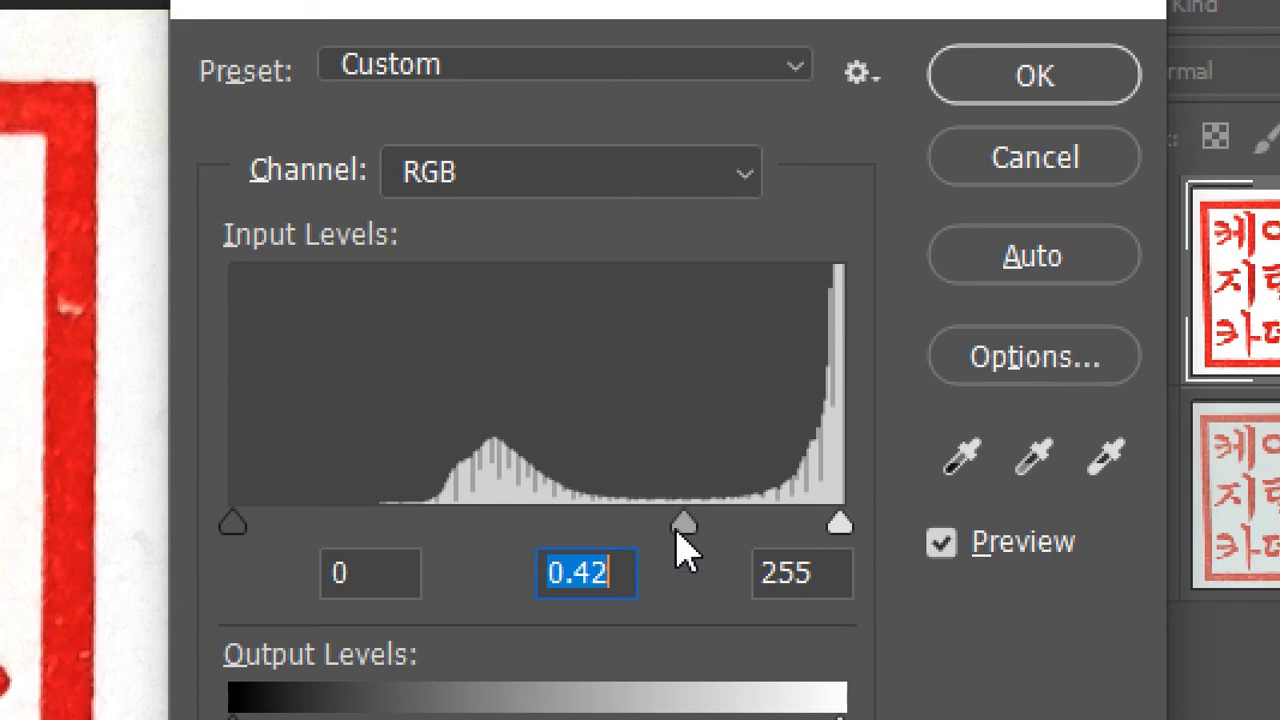
# Lower the Levels midtone input value to 0.41 and apply the adjustment to Layer 1.
pyautogui.moveTo(684, 526); pyautogui.dragTo(690, 530)
pyautogui.press('alt')
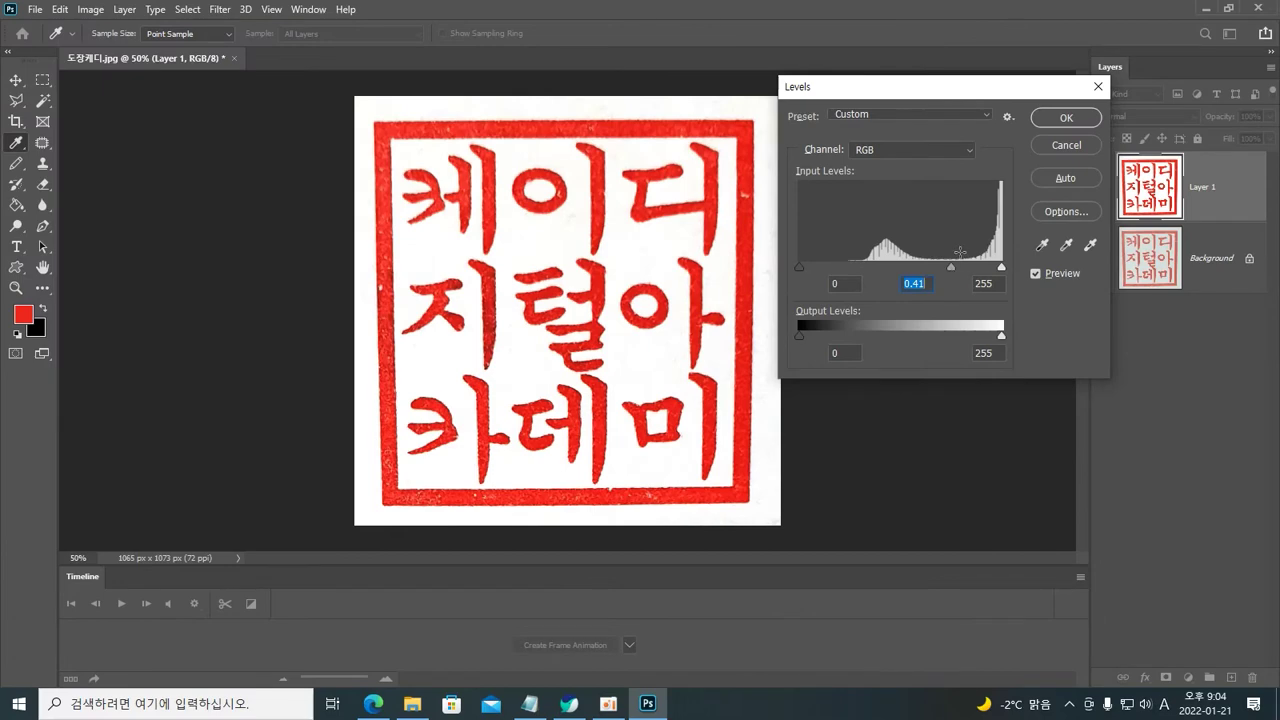
pyautogui.click(1065, 119)
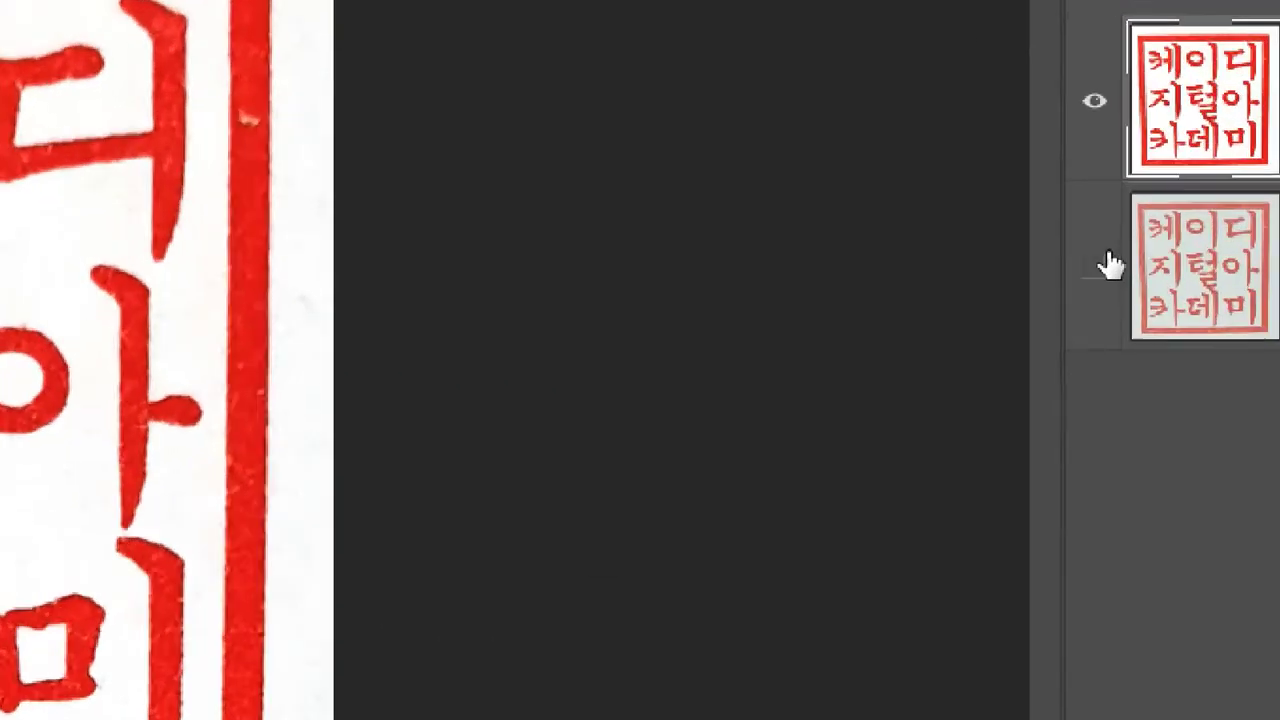
# Compare the corrected Layer 1 with the original Background by toggling their visibility, ending with only Layer 1 shown.
pyautogui.click(1097, 265)
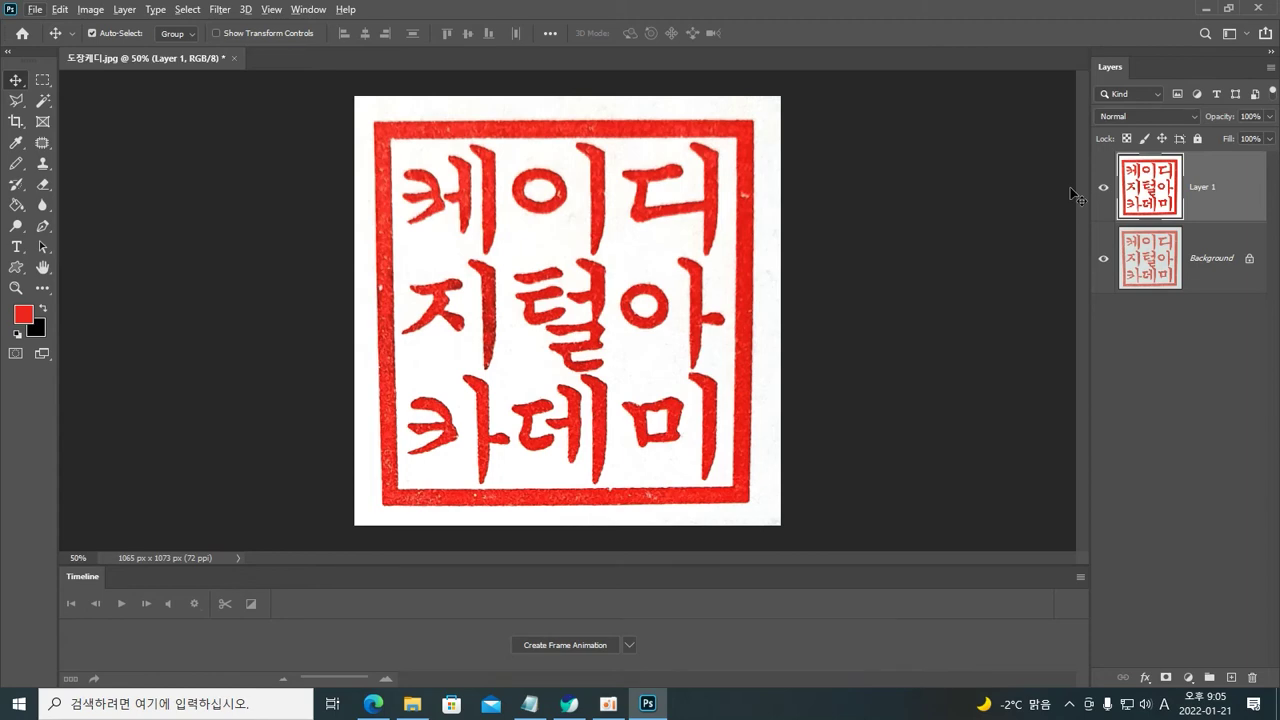
pyautogui.click(1103, 191)
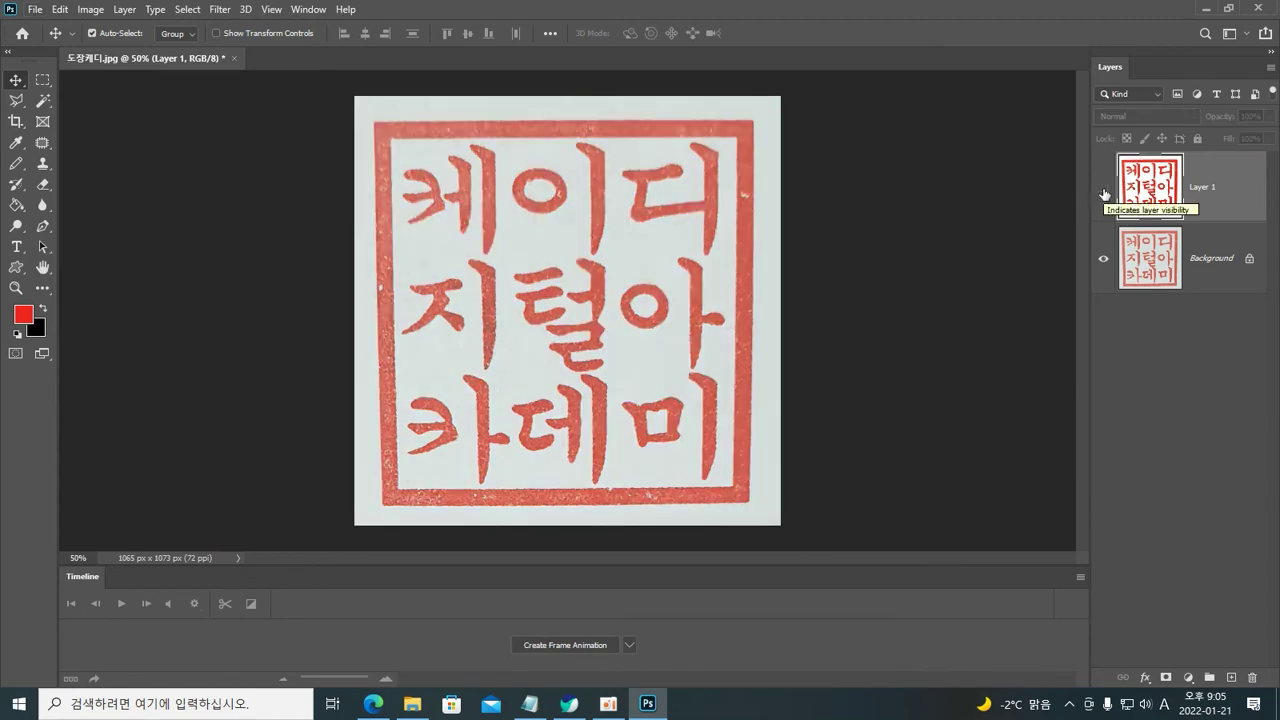
pyautogui.click(1104, 192)
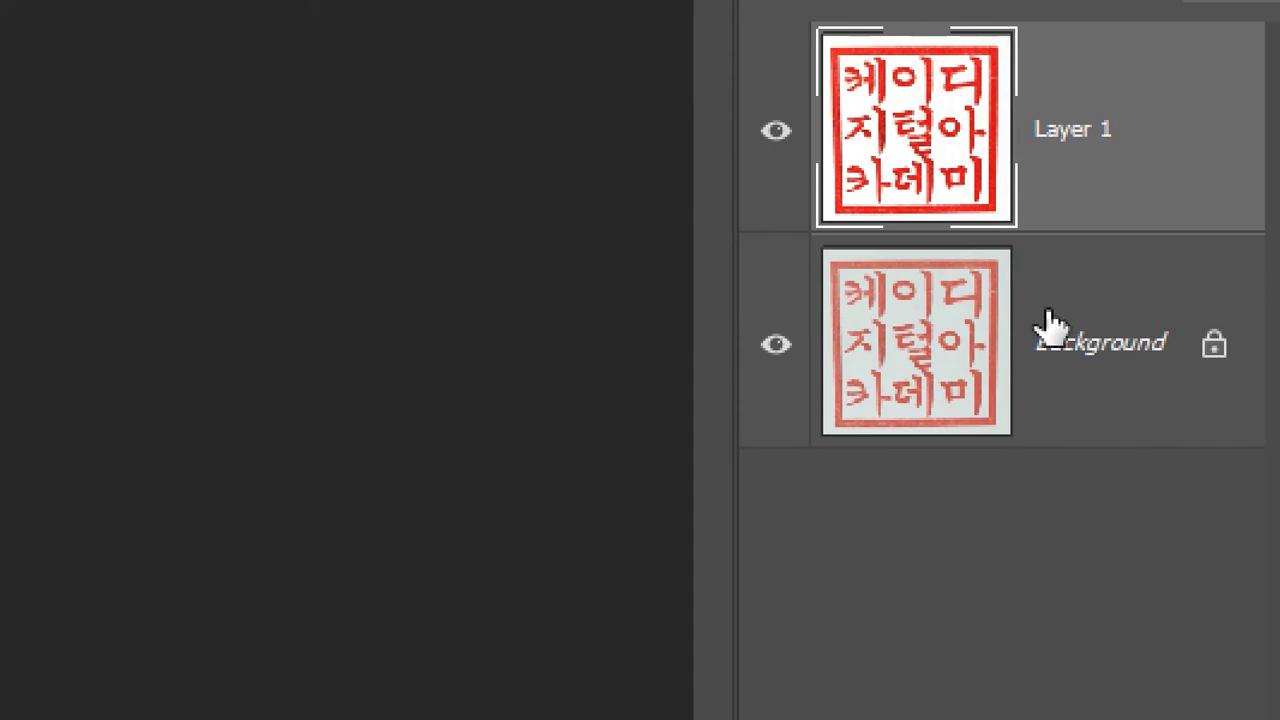
pyautogui.click(778, 350)
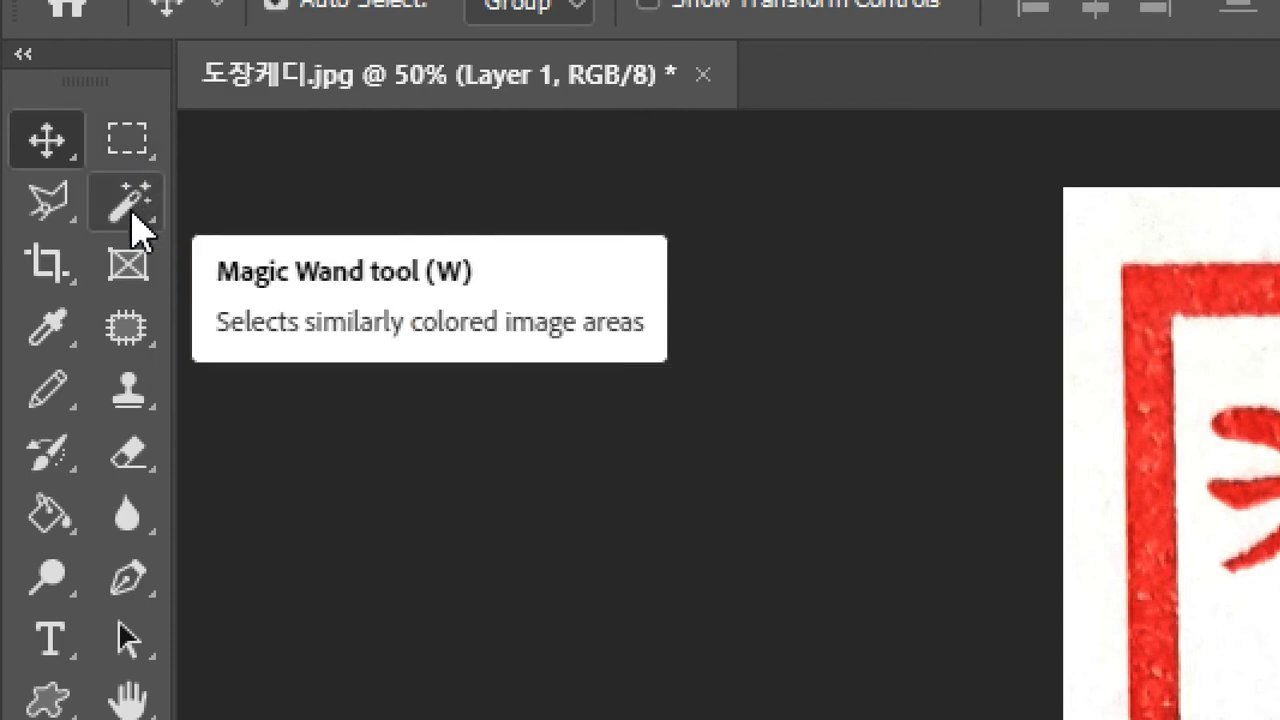
# Look through the Magic Wand tool group and switch to the Object Selection Tool.
pyautogui.click(138, 224)
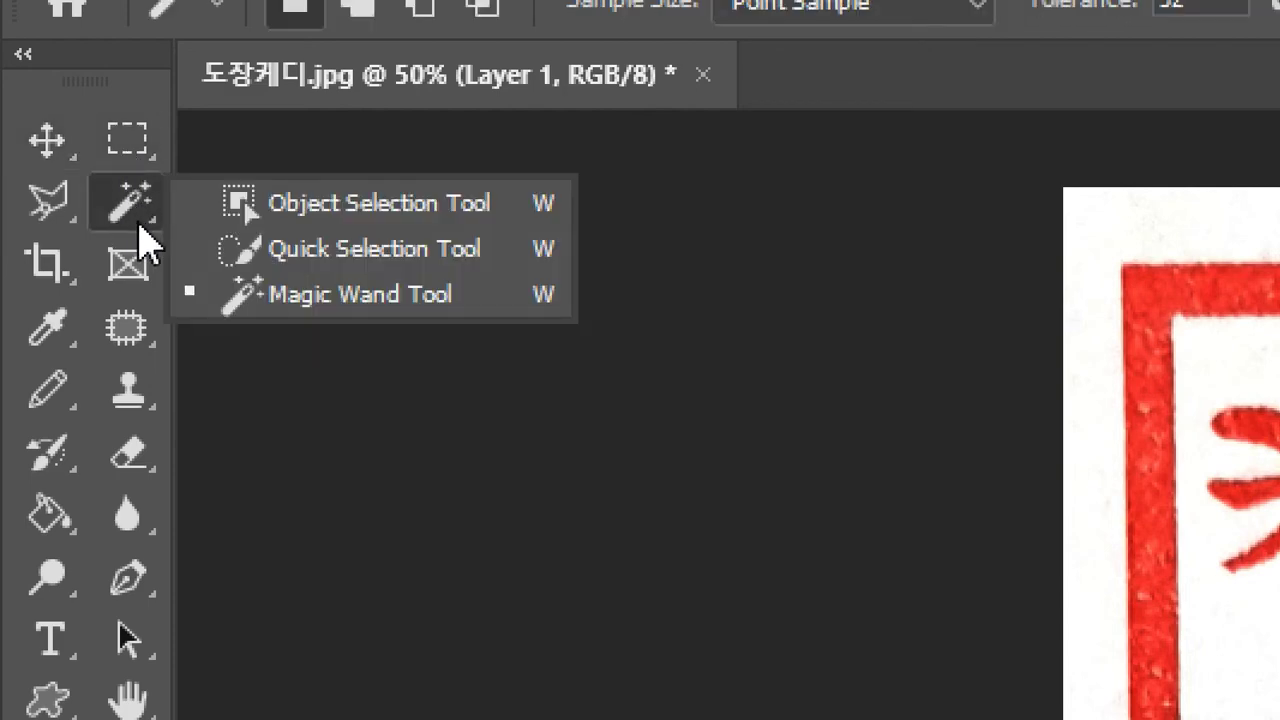
pyautogui.click(140, 222)
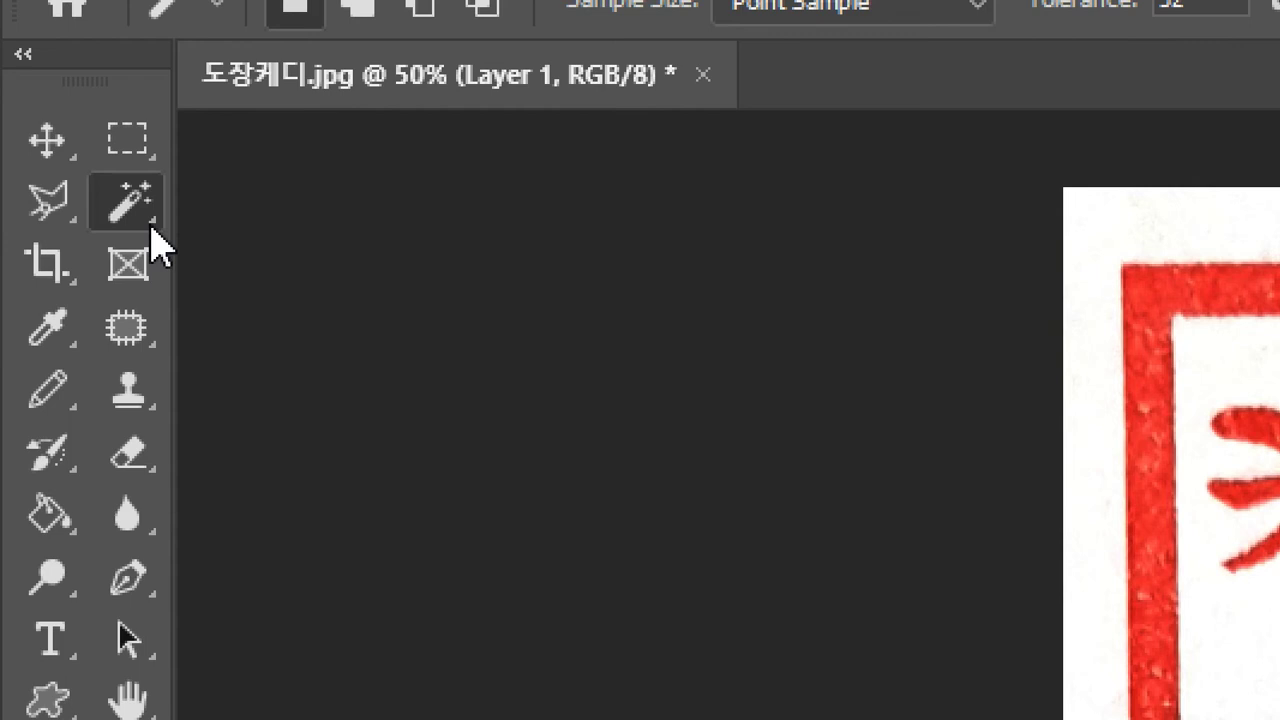
pyautogui.rightClick(140, 222)
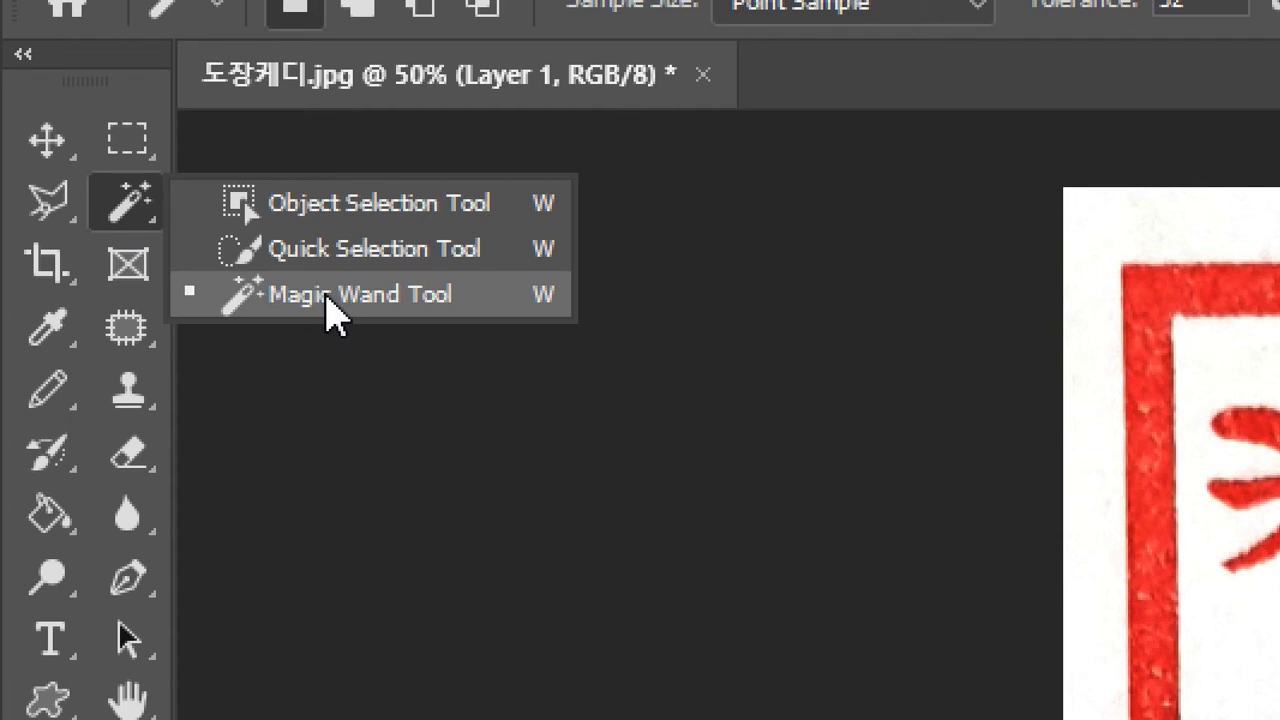
pyautogui.click(362, 210)
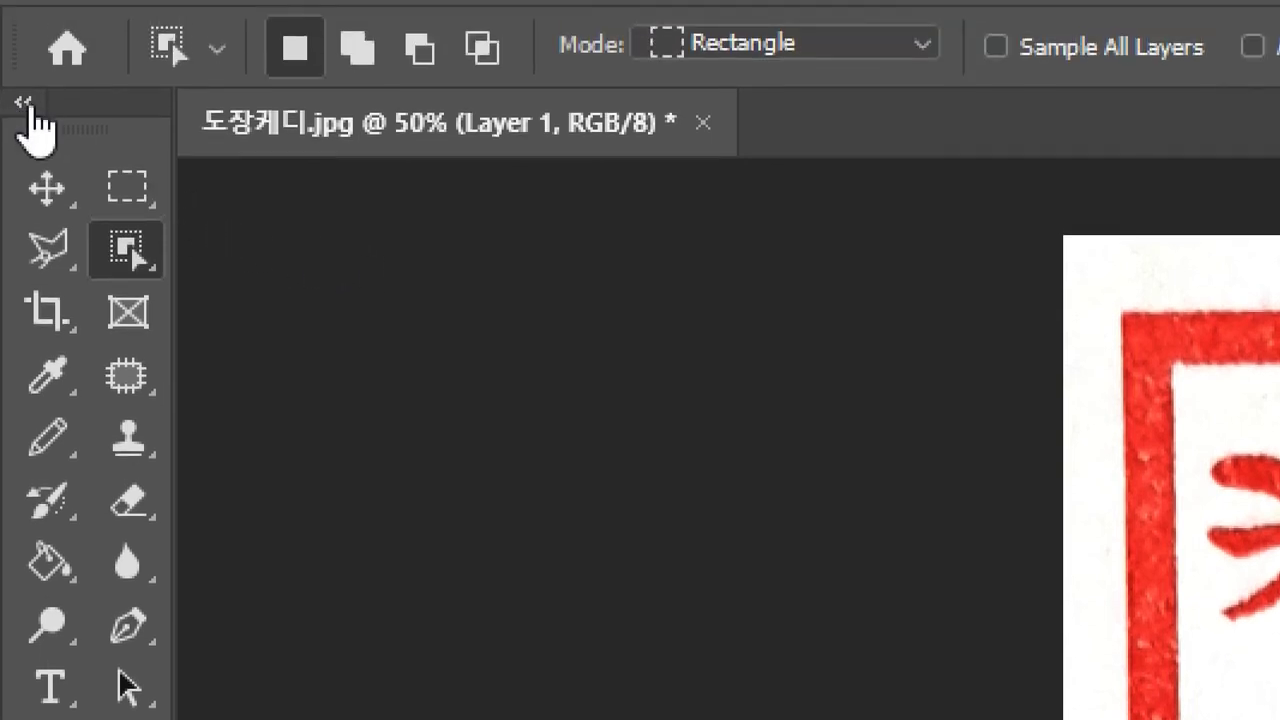
# Switch the toolbox repeatedly between one and two columns, ending with the two-column layout.
pyautogui.click(23, 104)
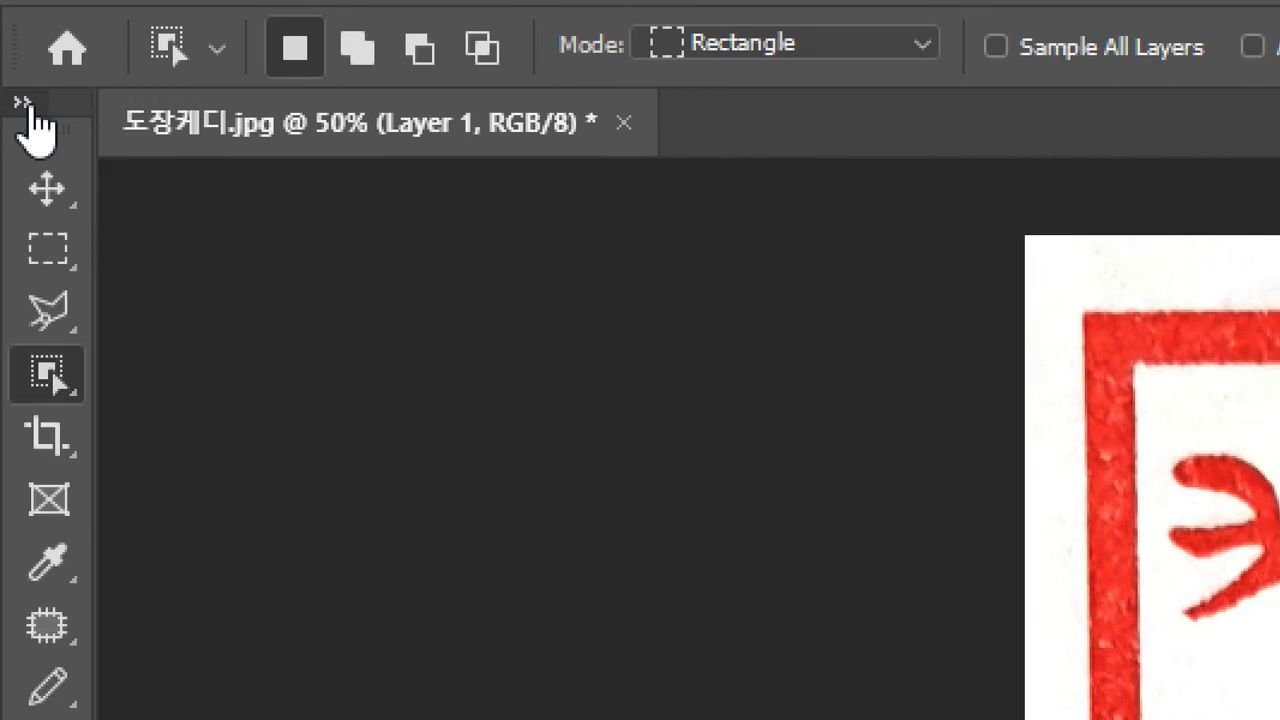
pyautogui.click(23, 104)
pyautogui.click(29, 108)
pyautogui.click(29, 108)
pyautogui.click(29, 108)
pyautogui.click(29, 108)
pyautogui.click(29, 108)
pyautogui.click(29, 108)
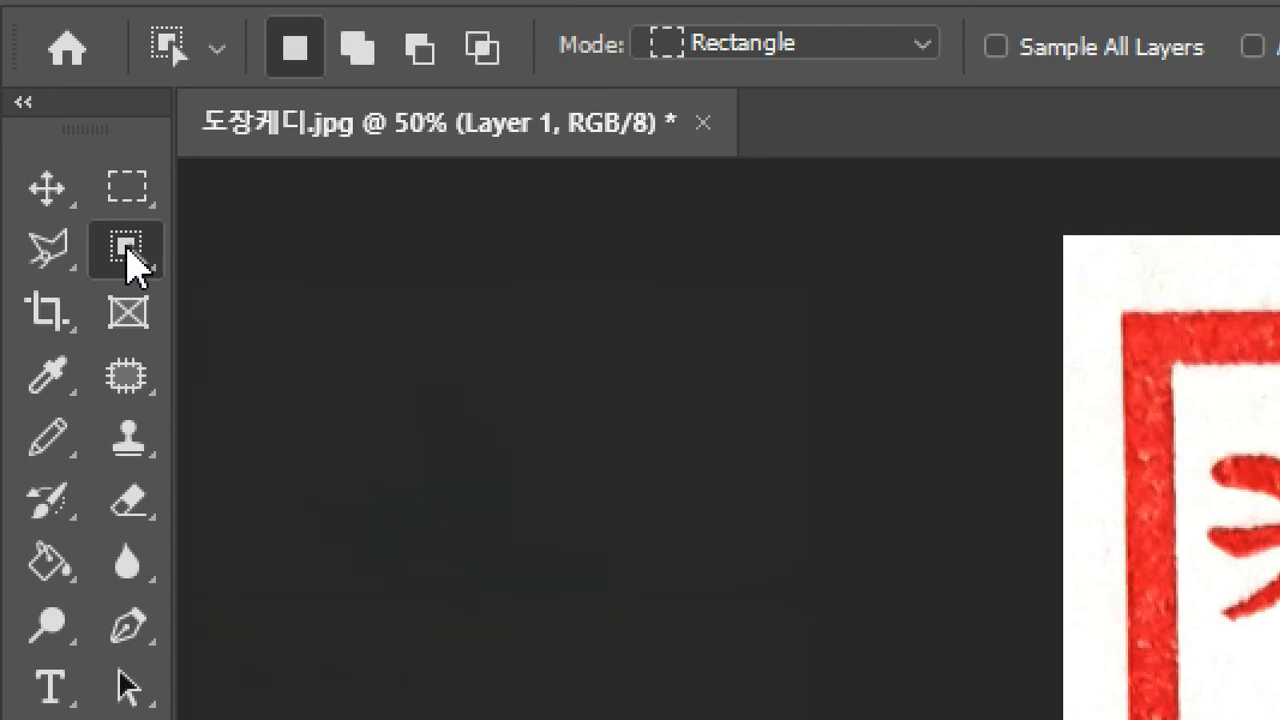
# Switch to the Magic Wand Tool, turn off Contiguous, and select all the white paper around and inside the stamp.
pyautogui.rightClick(128, 252)
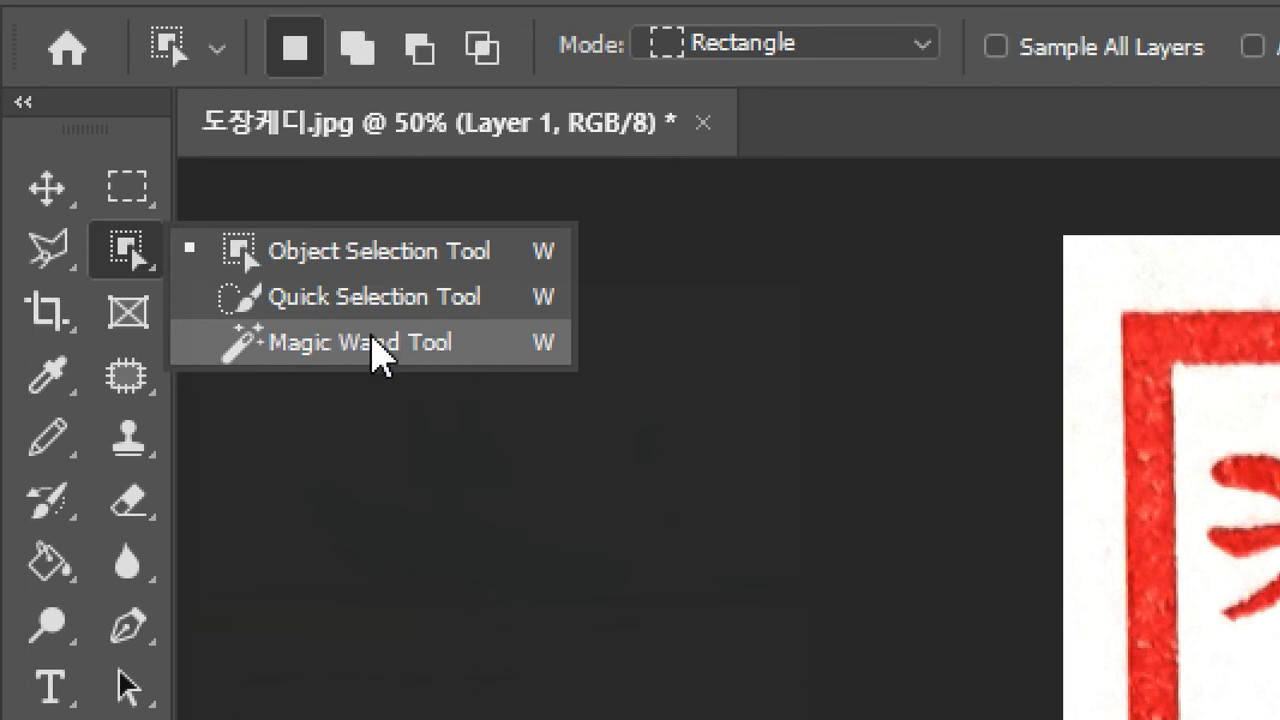
pyautogui.click(450, 342)
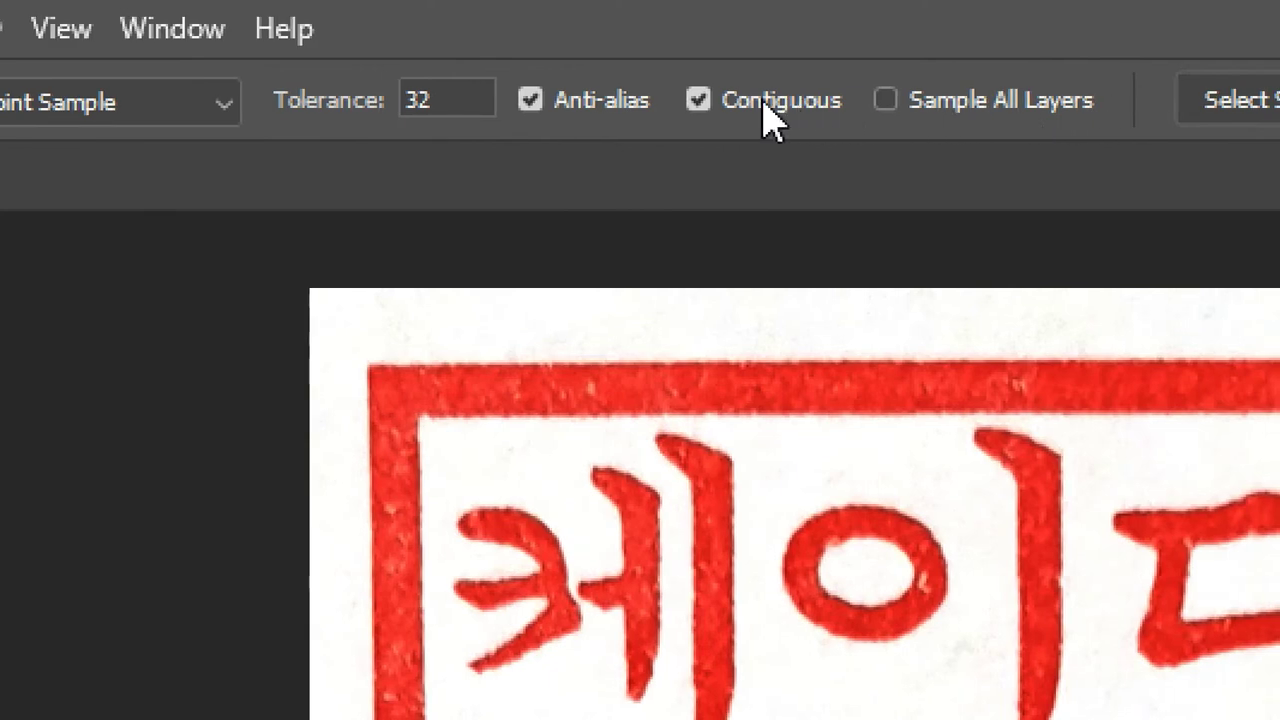
pyautogui.click(704, 101)
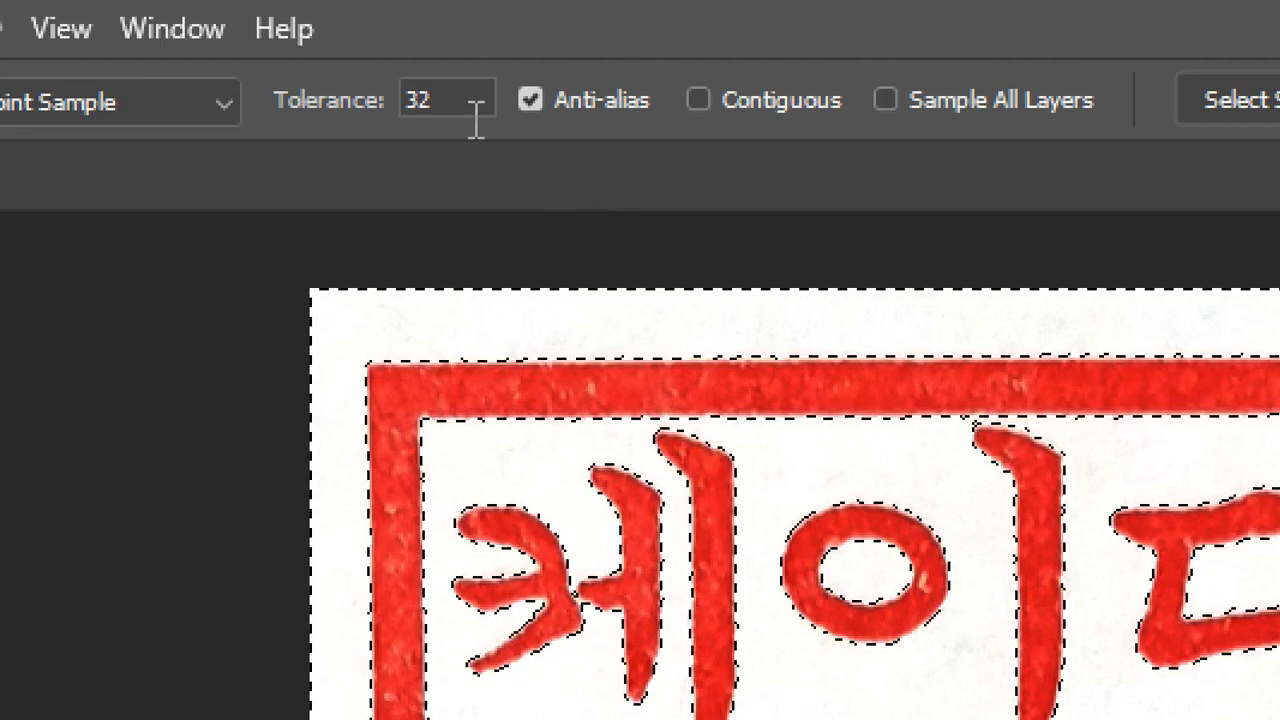
# Set the Magic Wand tolerance to 60, reselect the white paper on Layer 1, and delete it to transparency.
pyautogui.moveTo(466, 112); pyautogui.dragTo(400, 108)
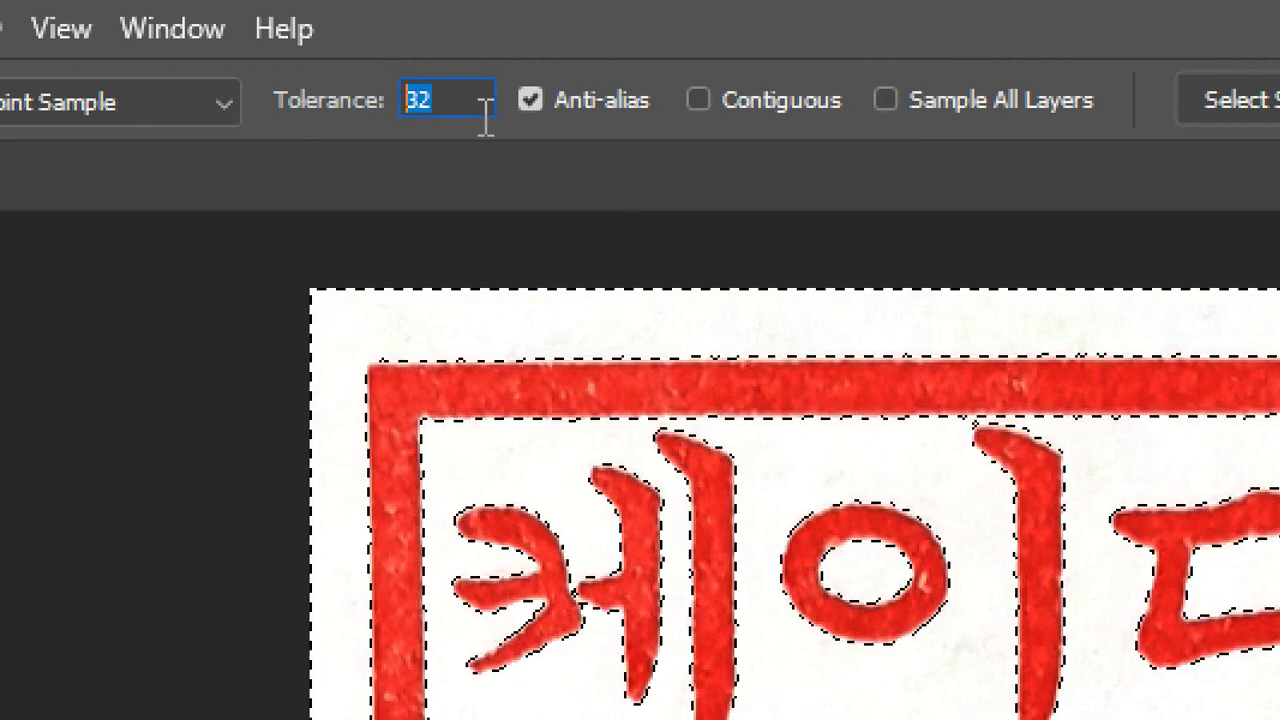
pyautogui.write('60')
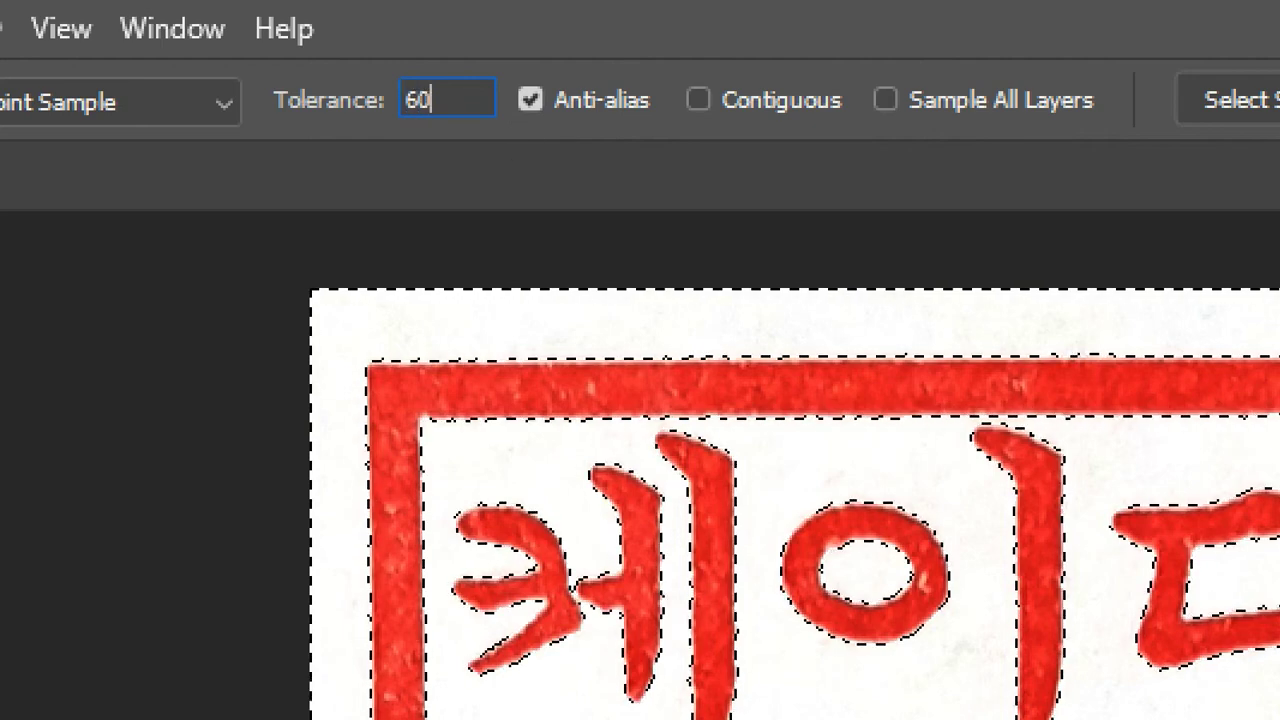
pyautogui.click(651, 337)
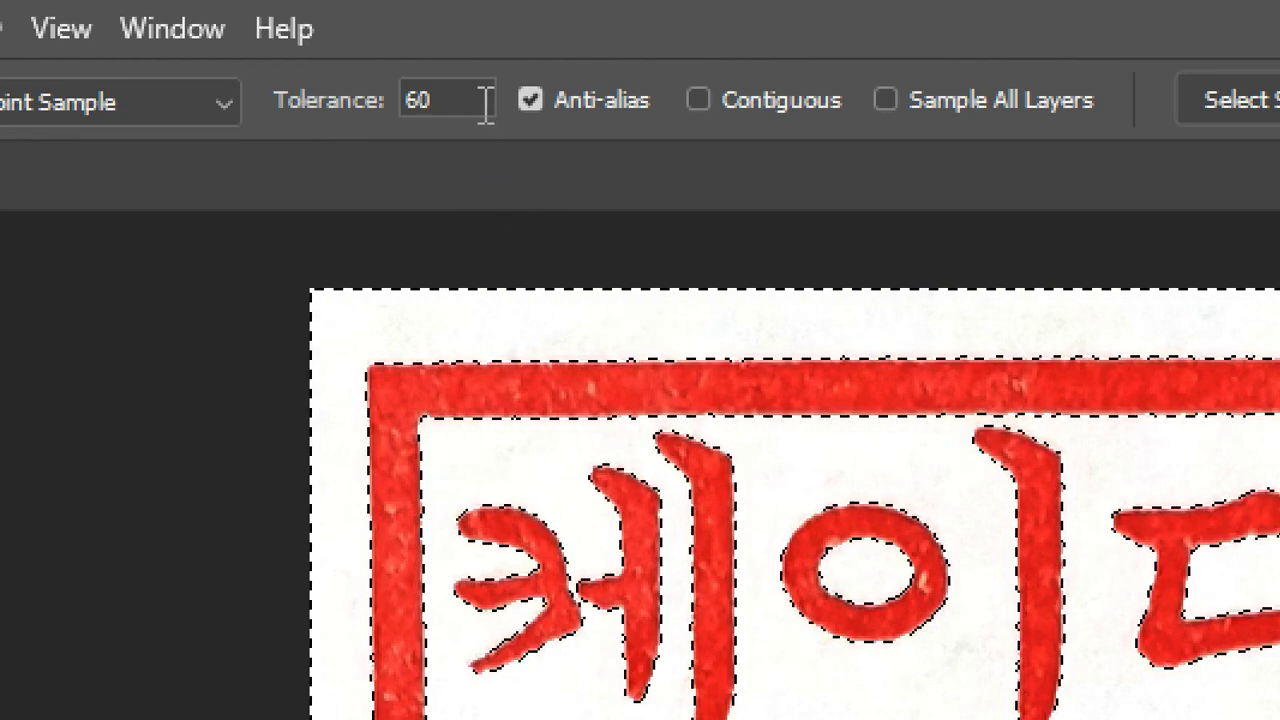
pyautogui.click(616, 244)
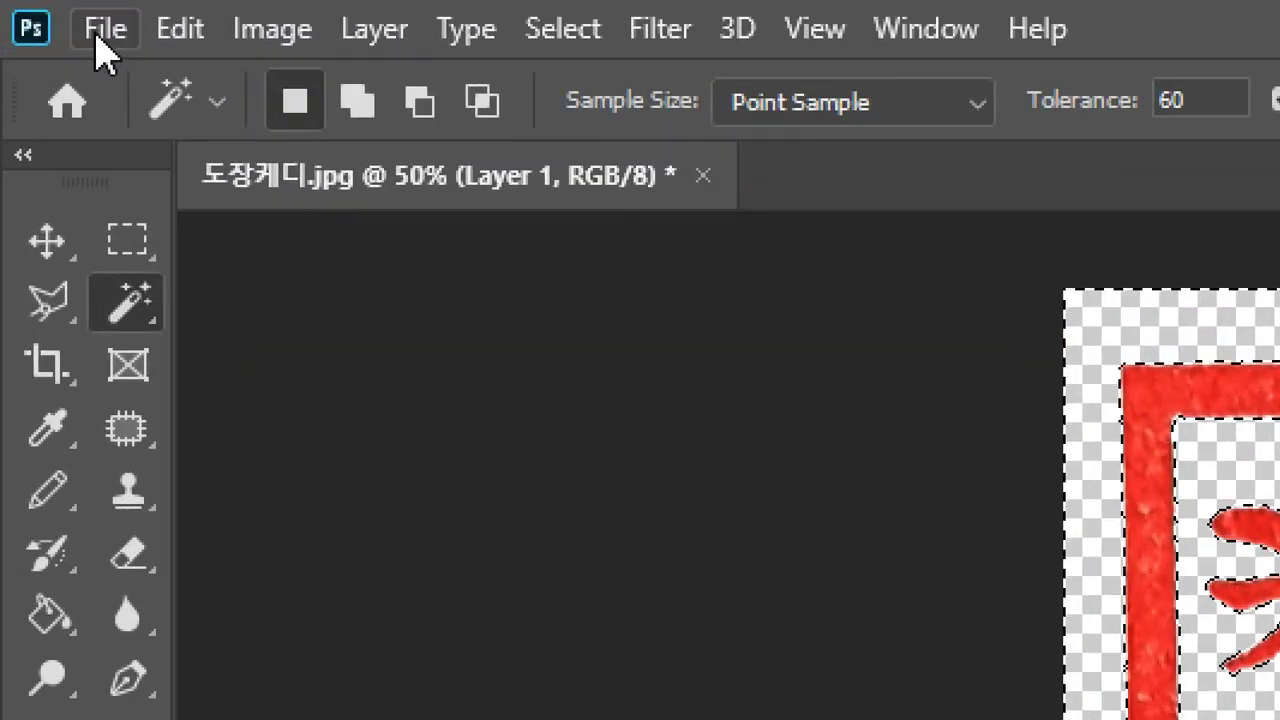
# Save the transparent stamp as 도장케디.png in PNG format with the Large file size (Fastest saving) option.
pyautogui.click(34, 12)
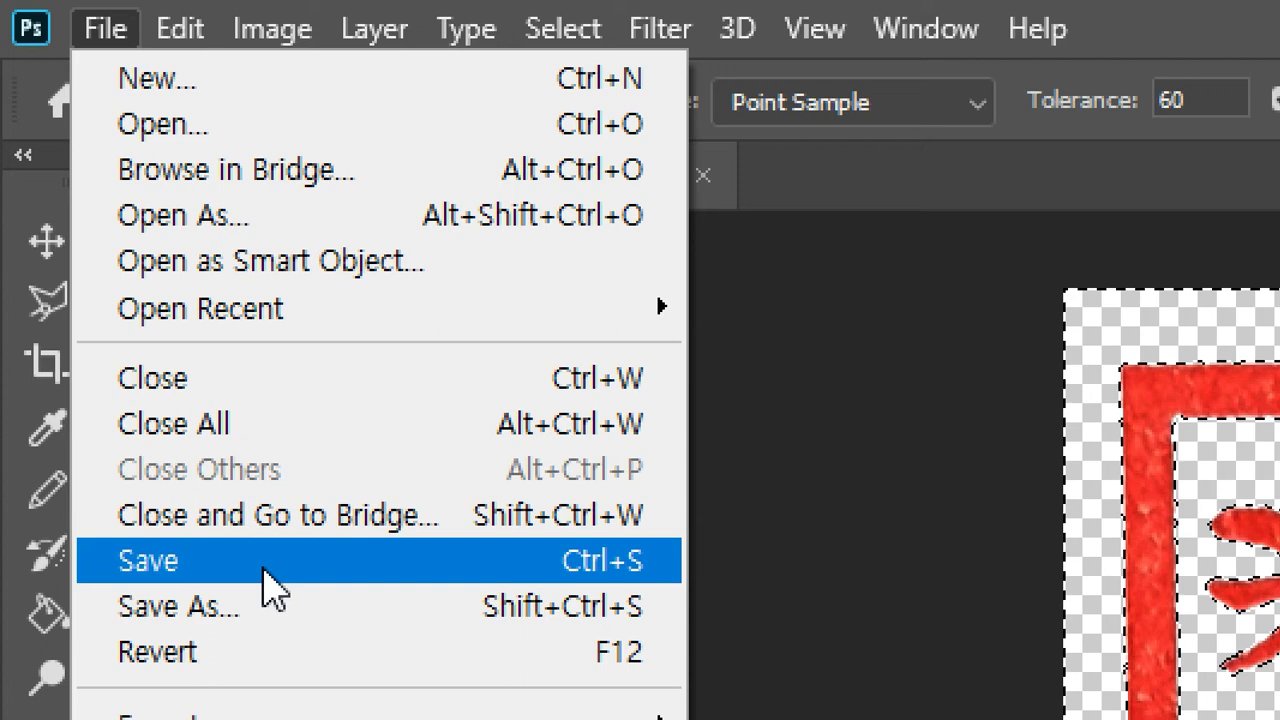
pyautogui.click(430, 580)
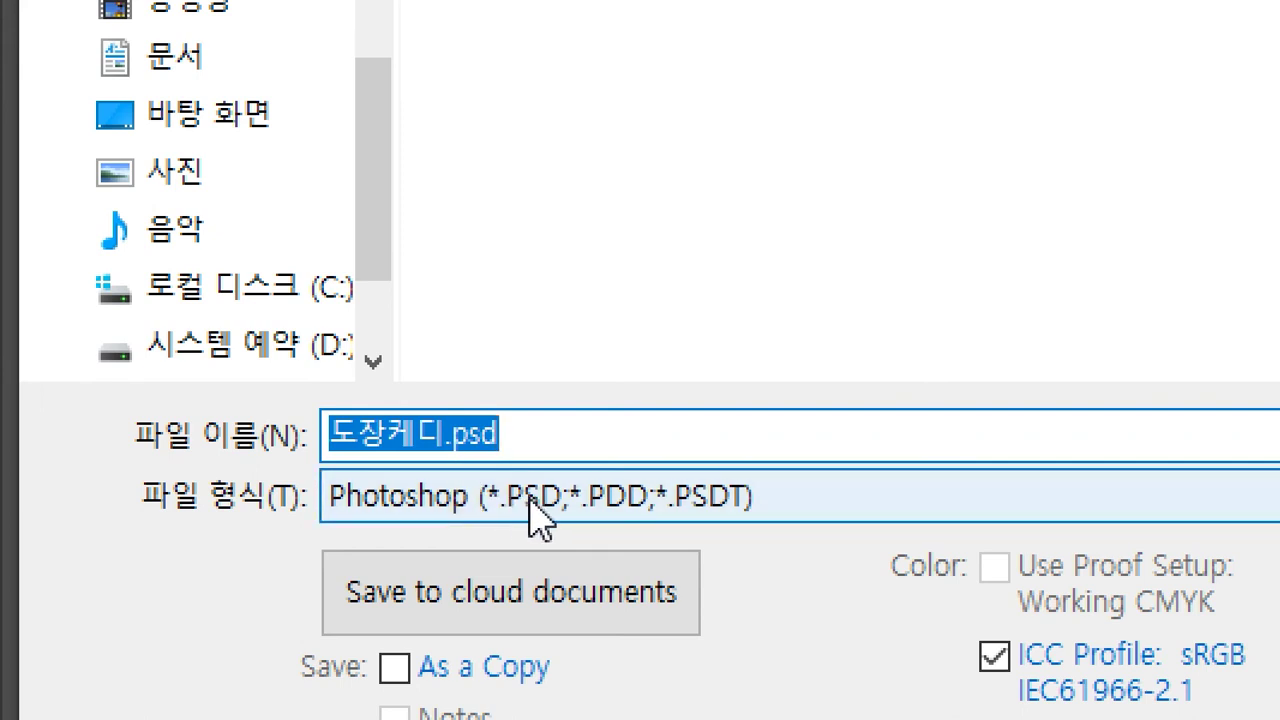
pyautogui.click(565, 500)
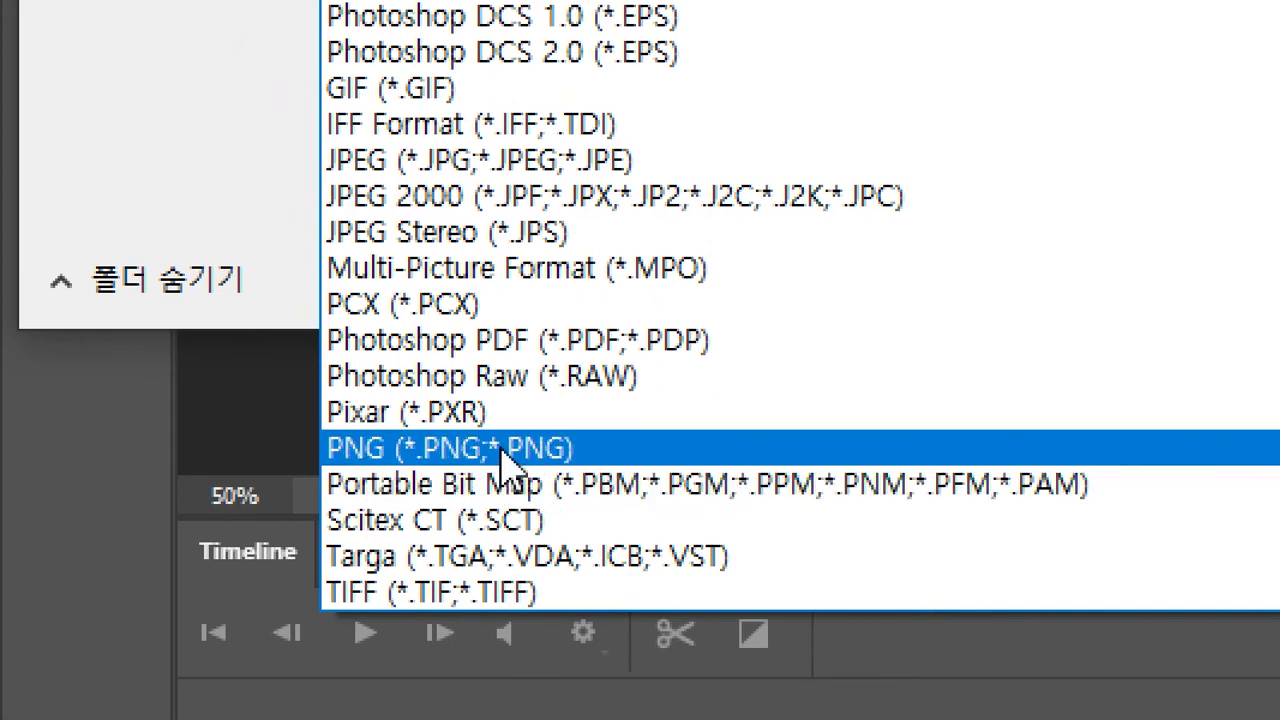
pyautogui.click(604, 450)
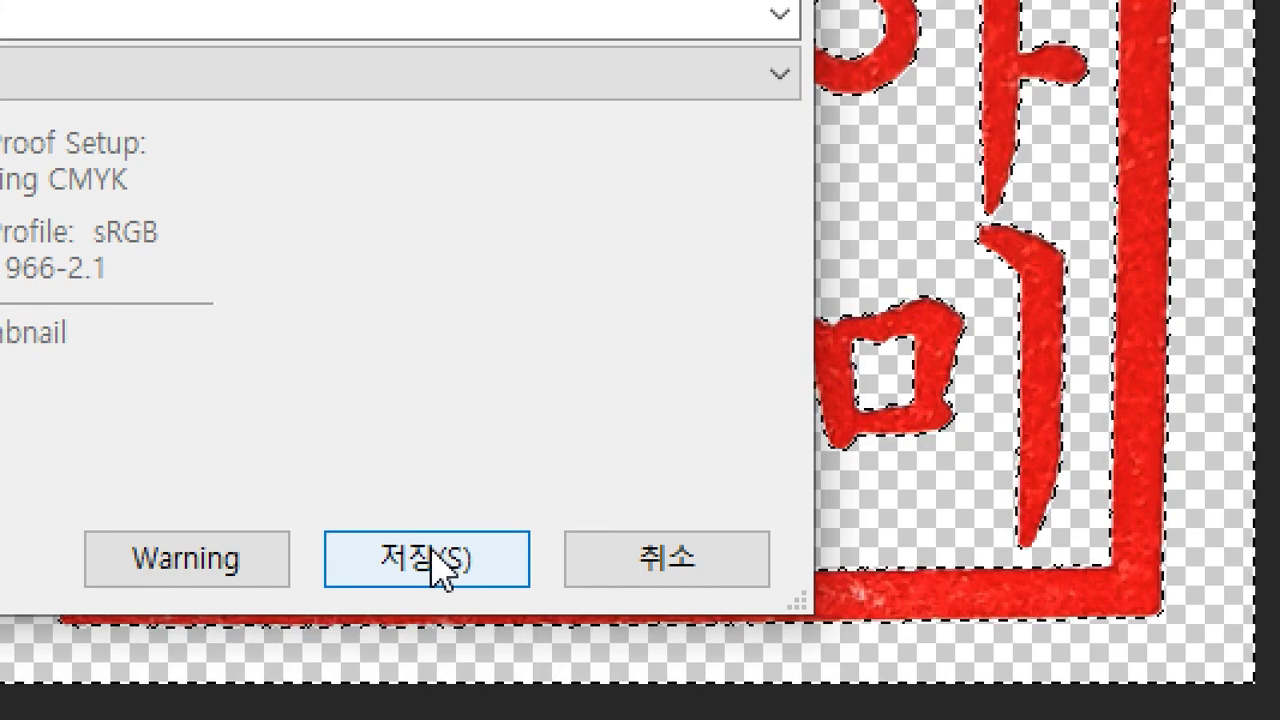
pyautogui.click(438, 565)
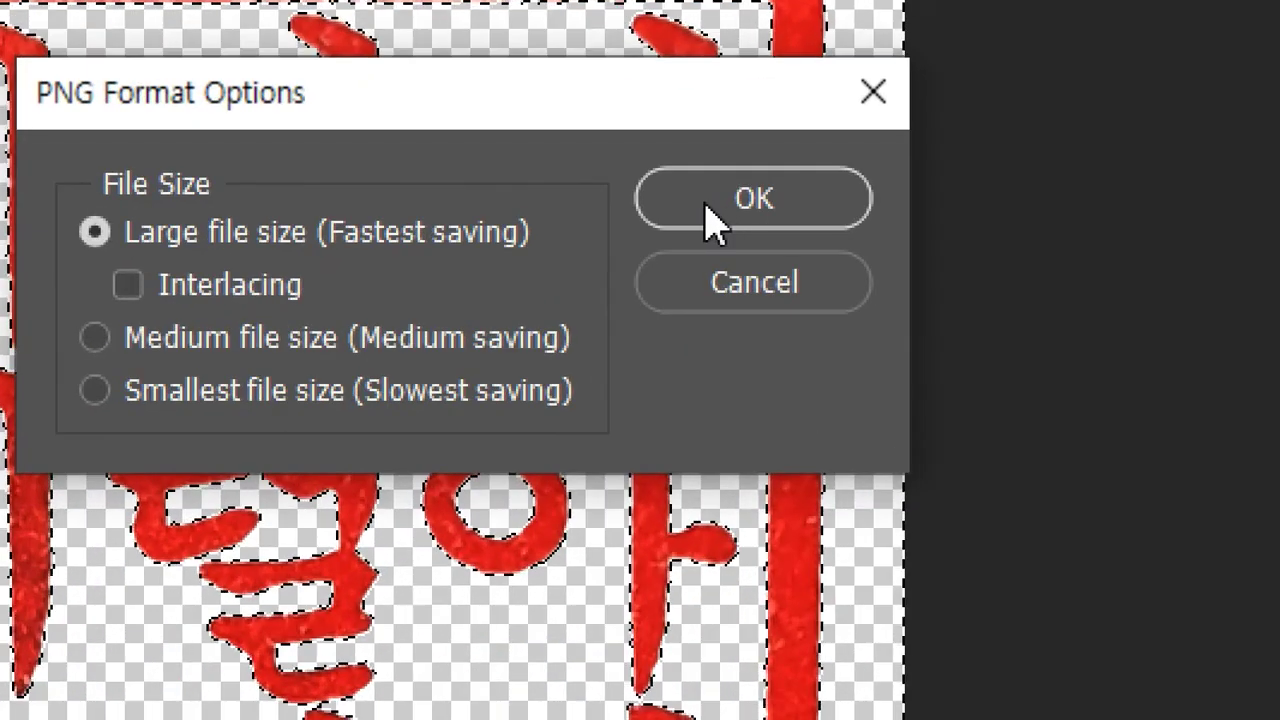
pyautogui.moveTo(575, 97); pyautogui.dragTo(670, 95)
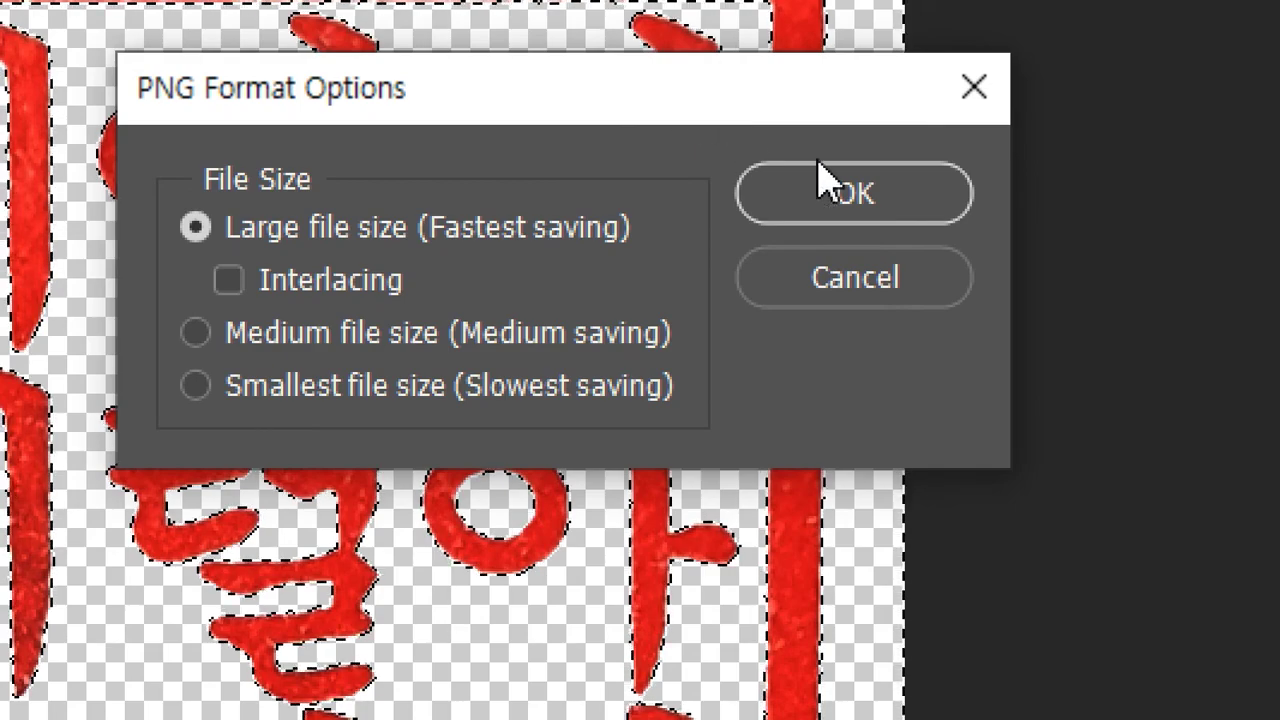
pyautogui.click(866, 205)
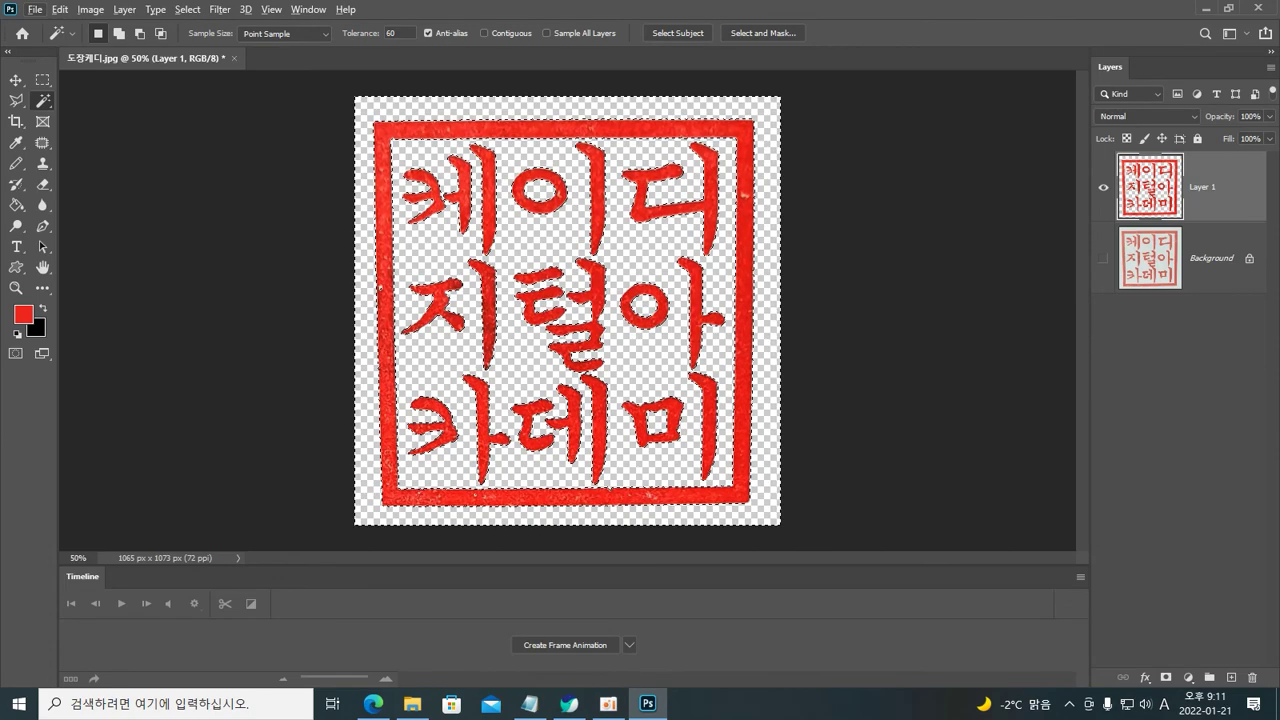
pyautogui.hotkey('ctrl', 'd')
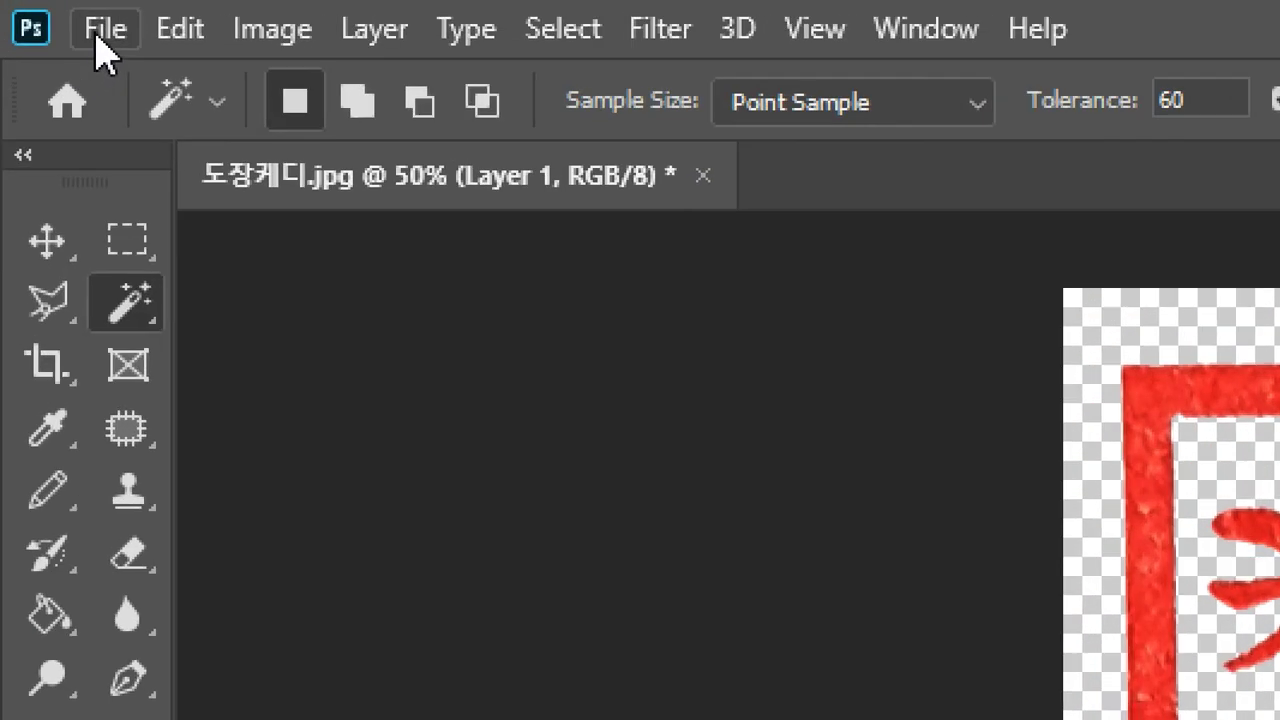
pyautogui.click(105, 30)
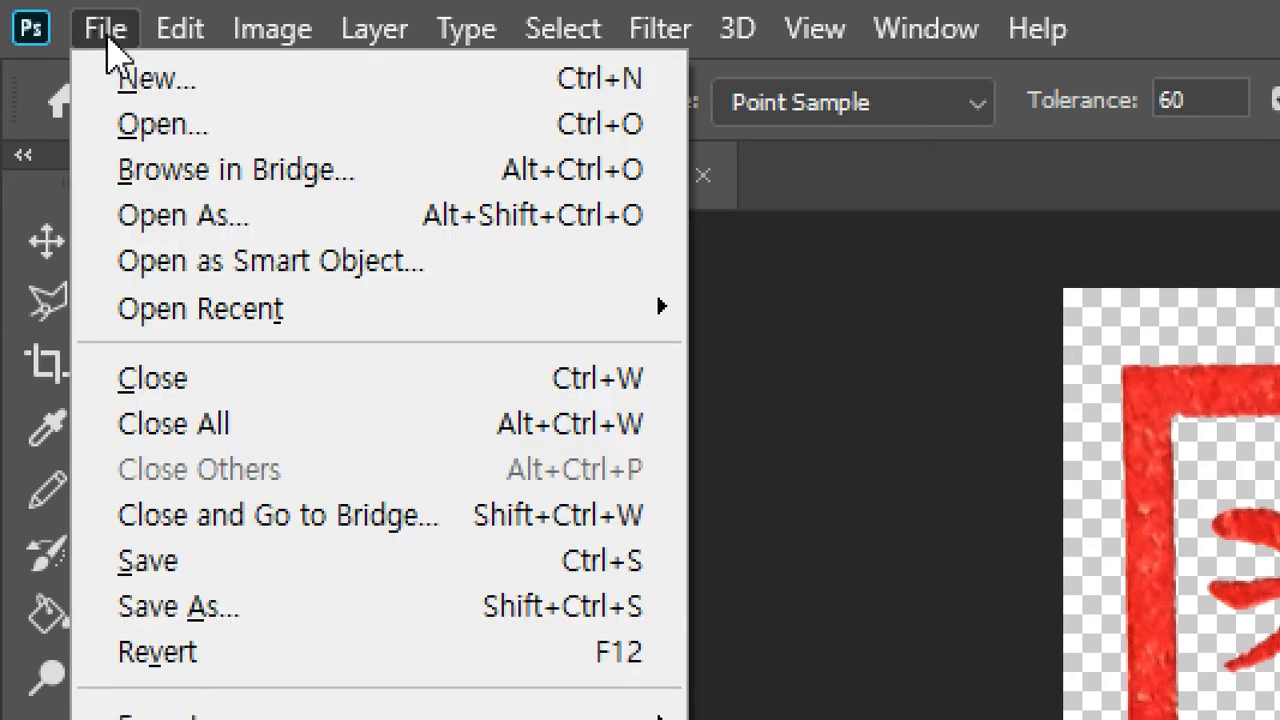
pyautogui.press('Escape')
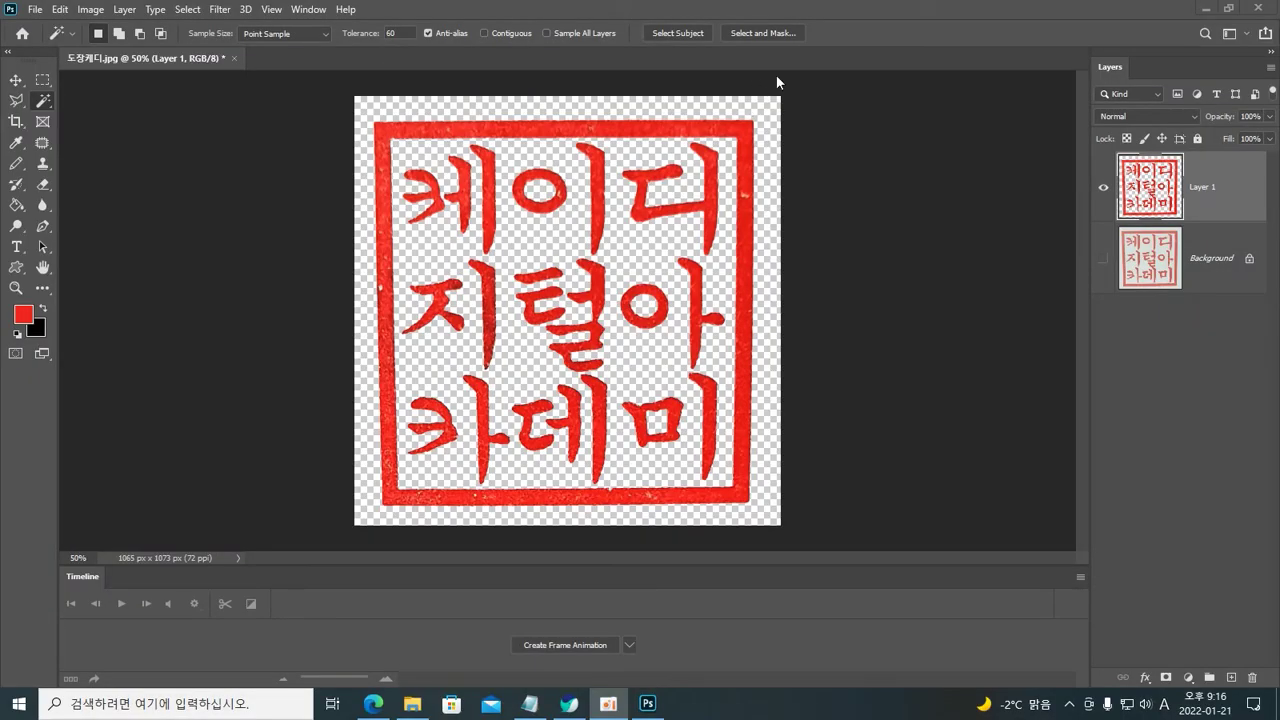
pyautogui.hotkey('ctrl', 'shift', 'd')
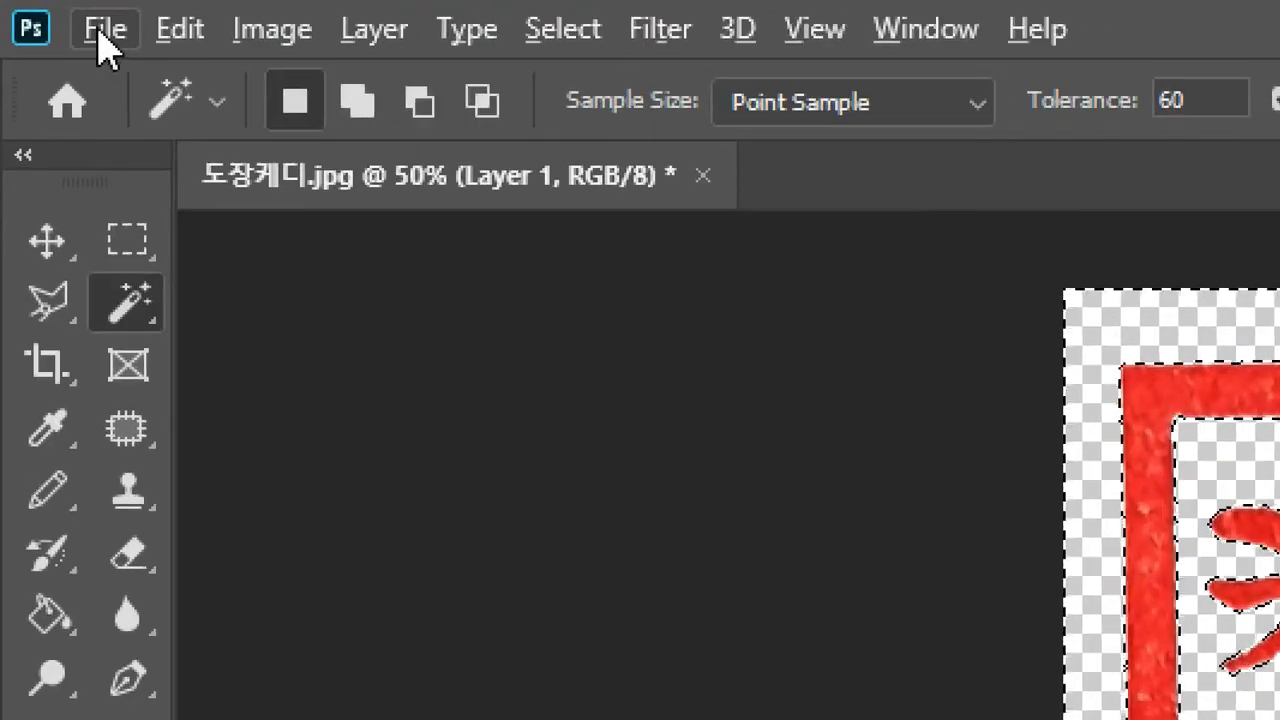
pyautogui.click(35, 12)
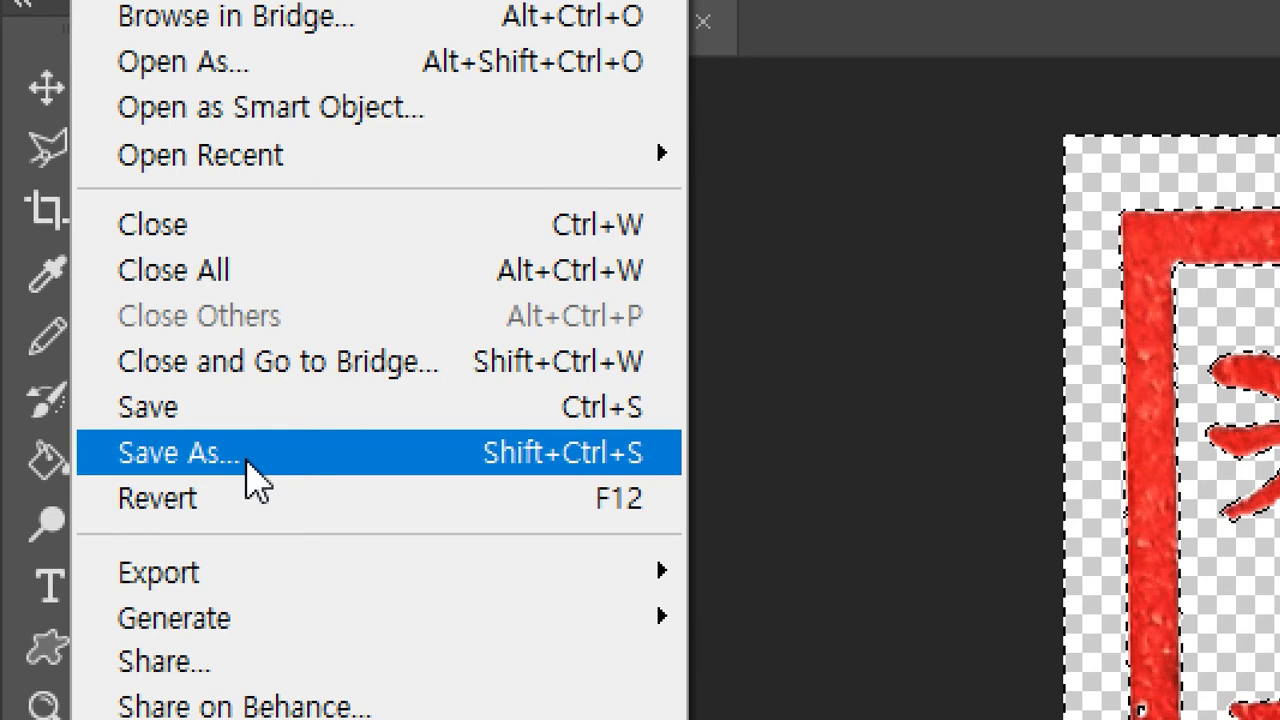
pyautogui.click(247, 455)
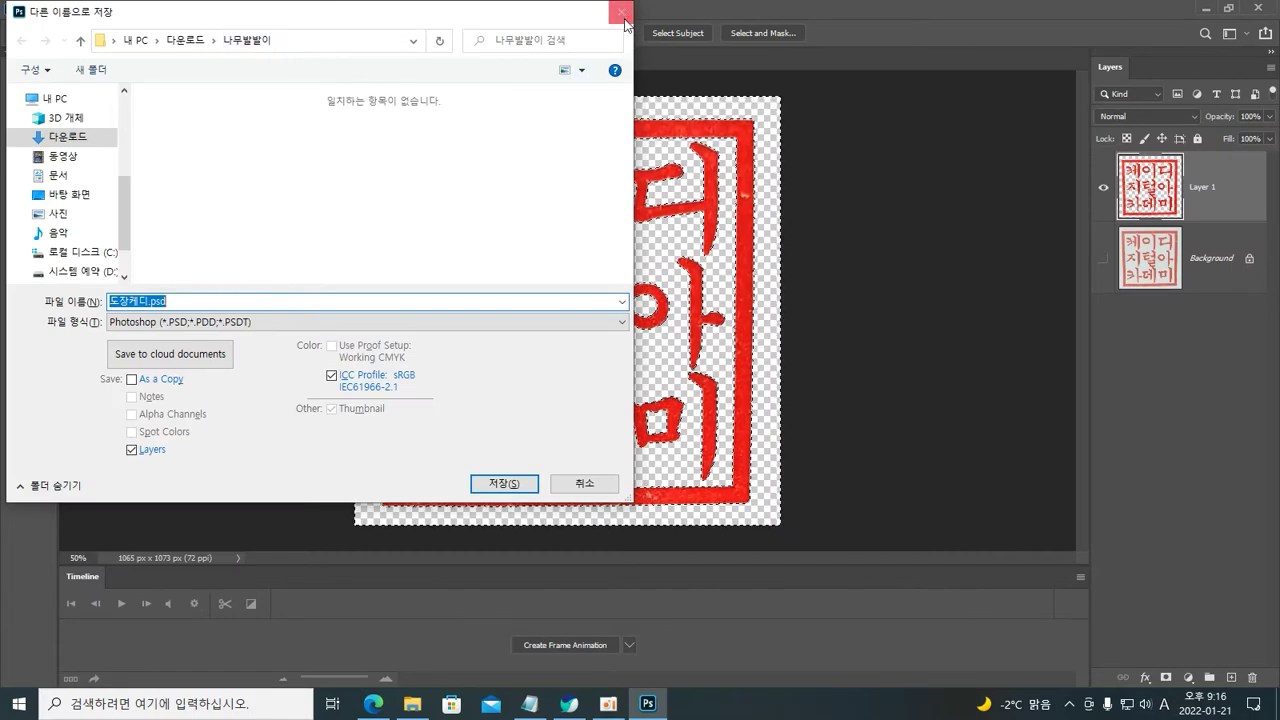
pyautogui.click(624, 14)
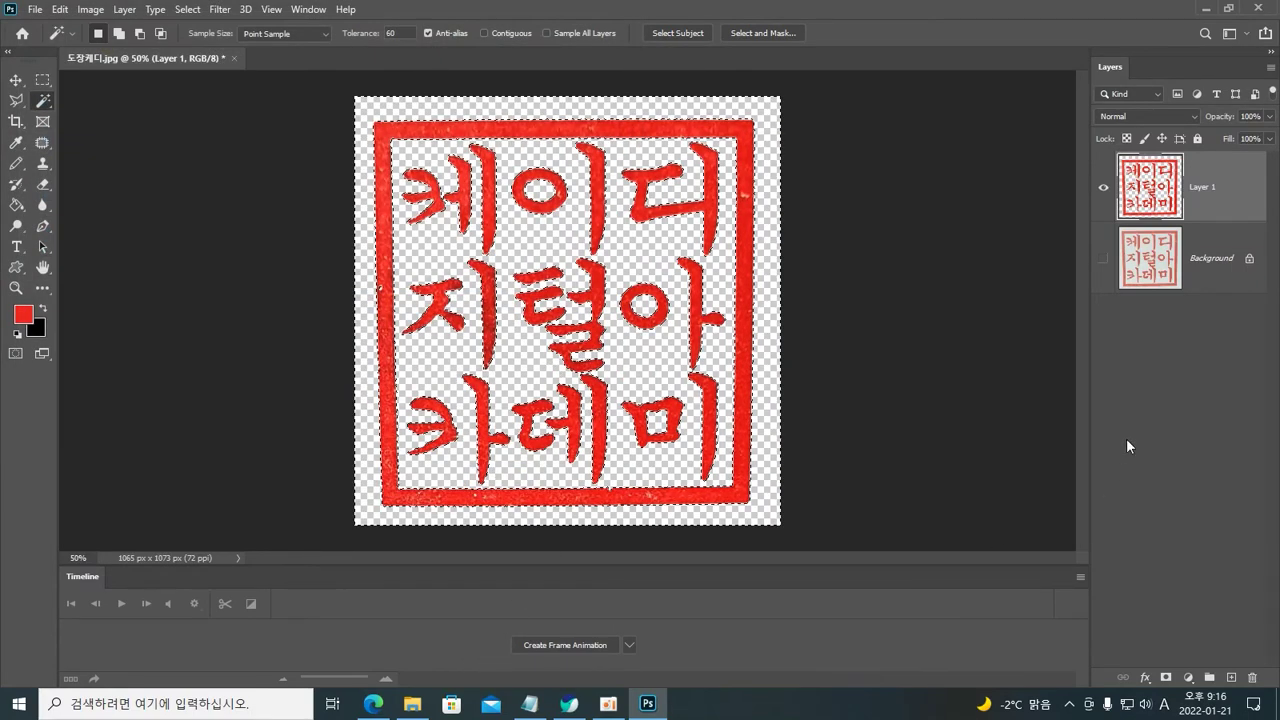
# Switch to File Explorer and check the saved 도장케디.png beside the original photo in the 나무발발이 folder.
pyautogui.click(608, 703)
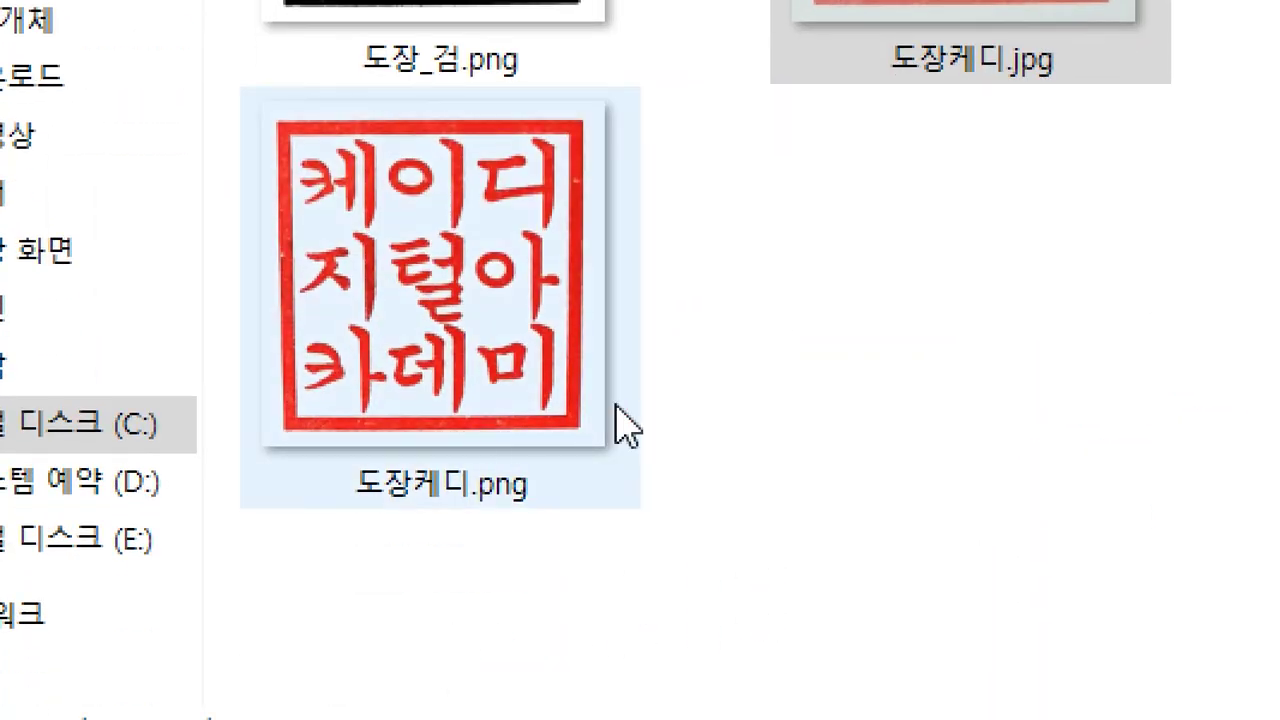
pyautogui.click(943, 165)
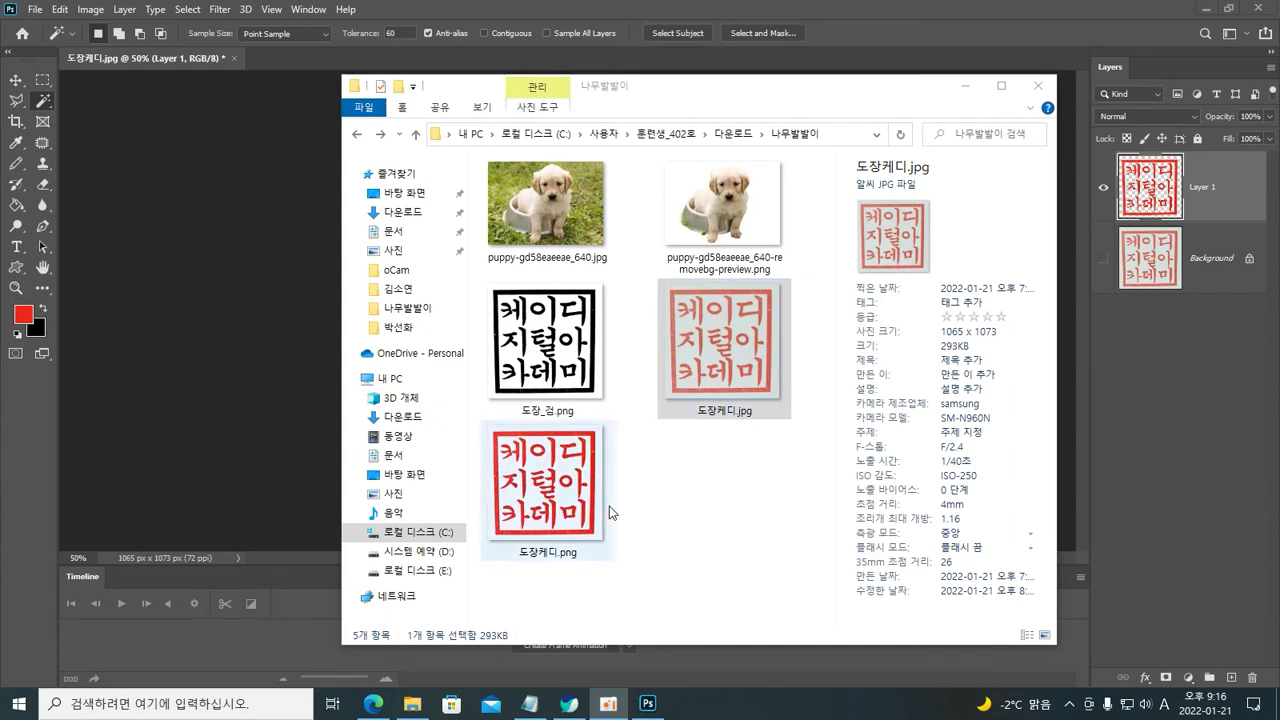
# Select 도장케디.png to view its file details and maximize the 나무발발이 folder window.
pyautogui.click(553, 487)
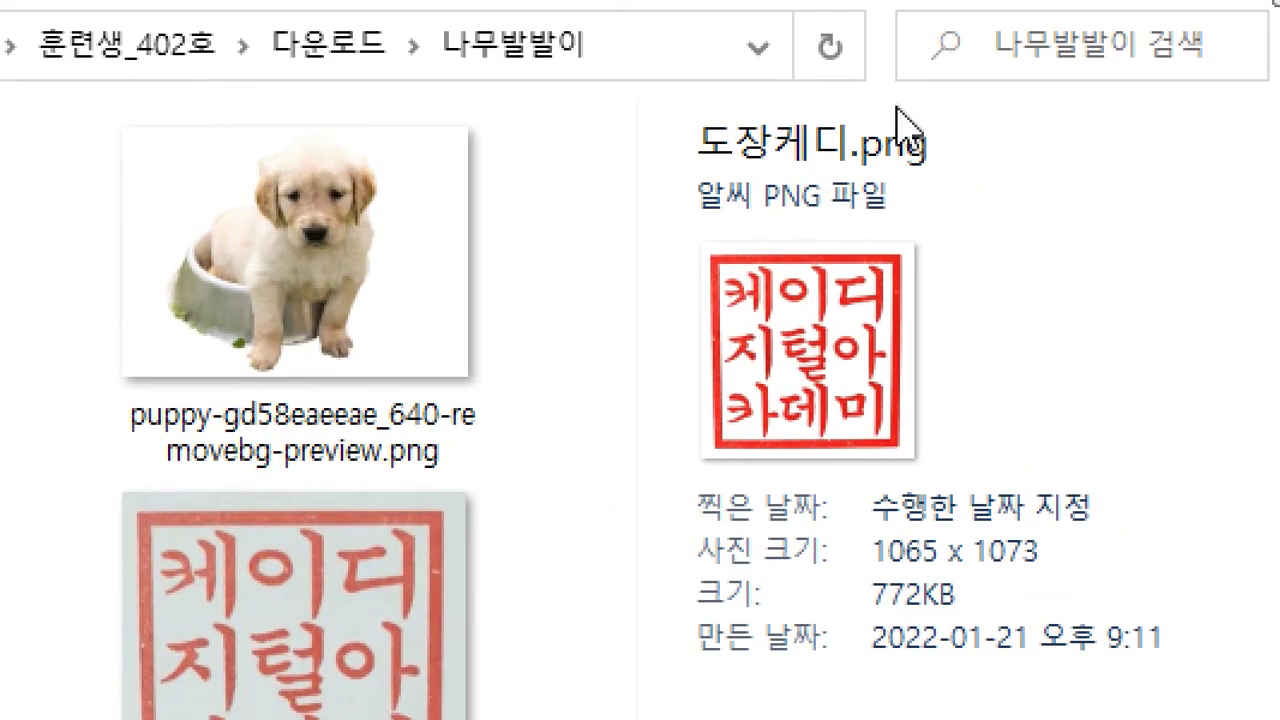
pyautogui.press('alt')
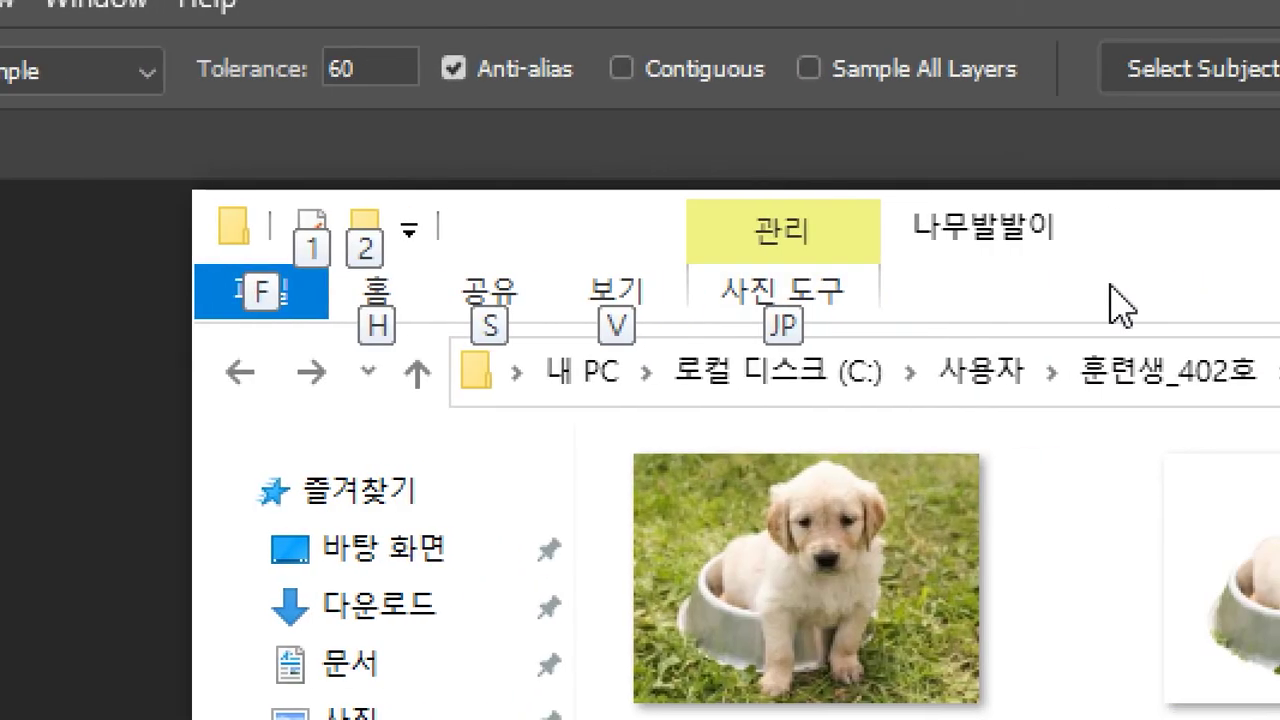
pyautogui.press('alt')
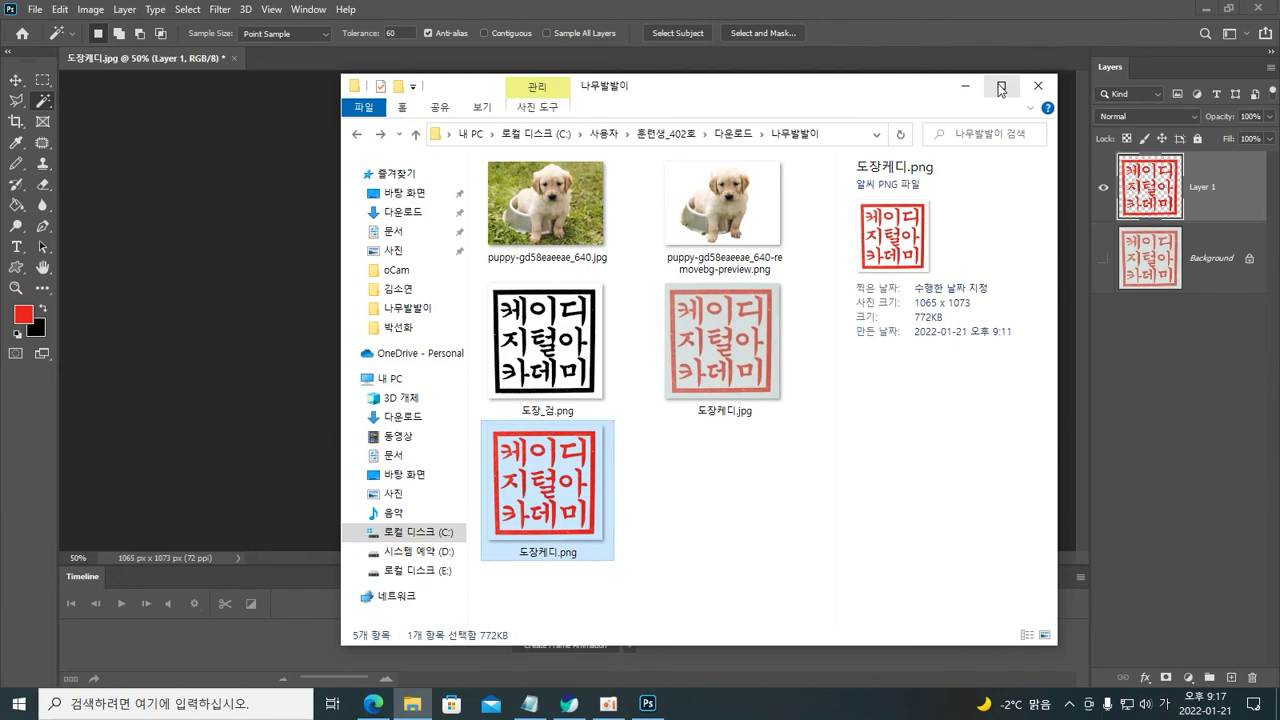
pyautogui.click(1000, 89)
pyautogui.press('alt')
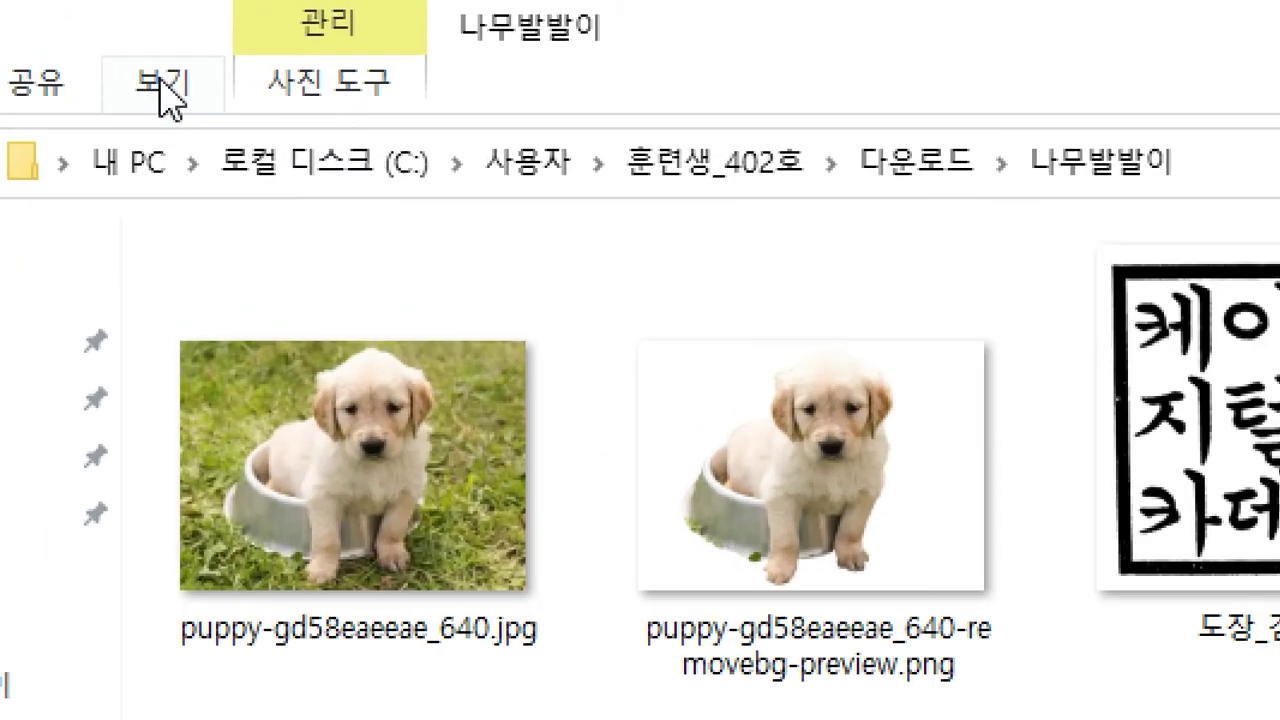
# Set the folder to the large icons layout (큰 아이콘) and enlarge the thumbnails further to compare the stamp images.
pyautogui.click(141, 33)
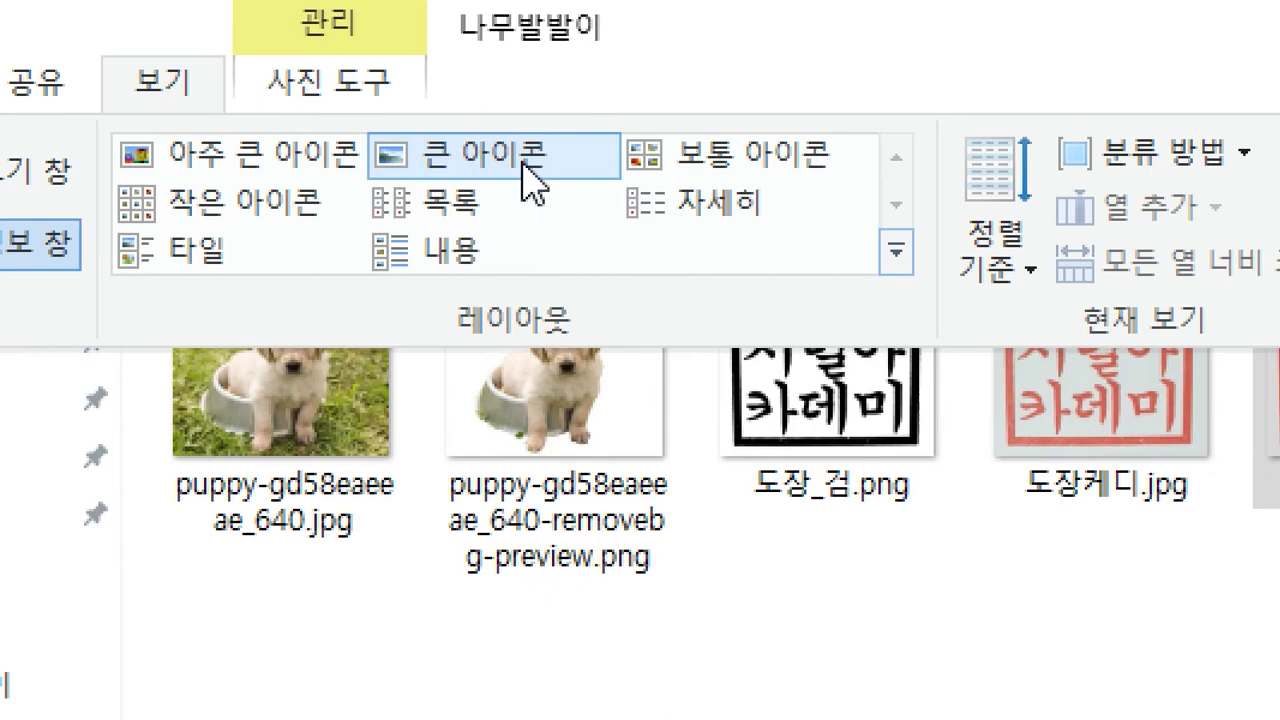
pyautogui.click(528, 180)
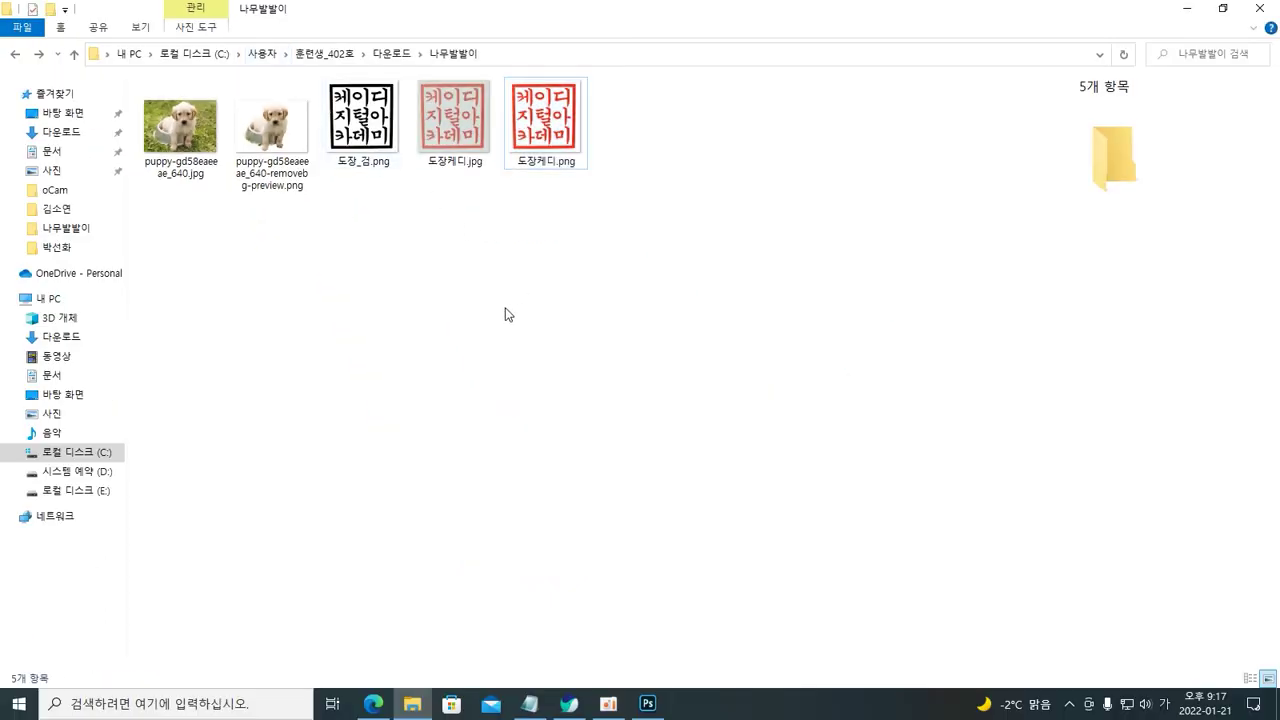
pyautogui.scroll(-1, 505, 314)
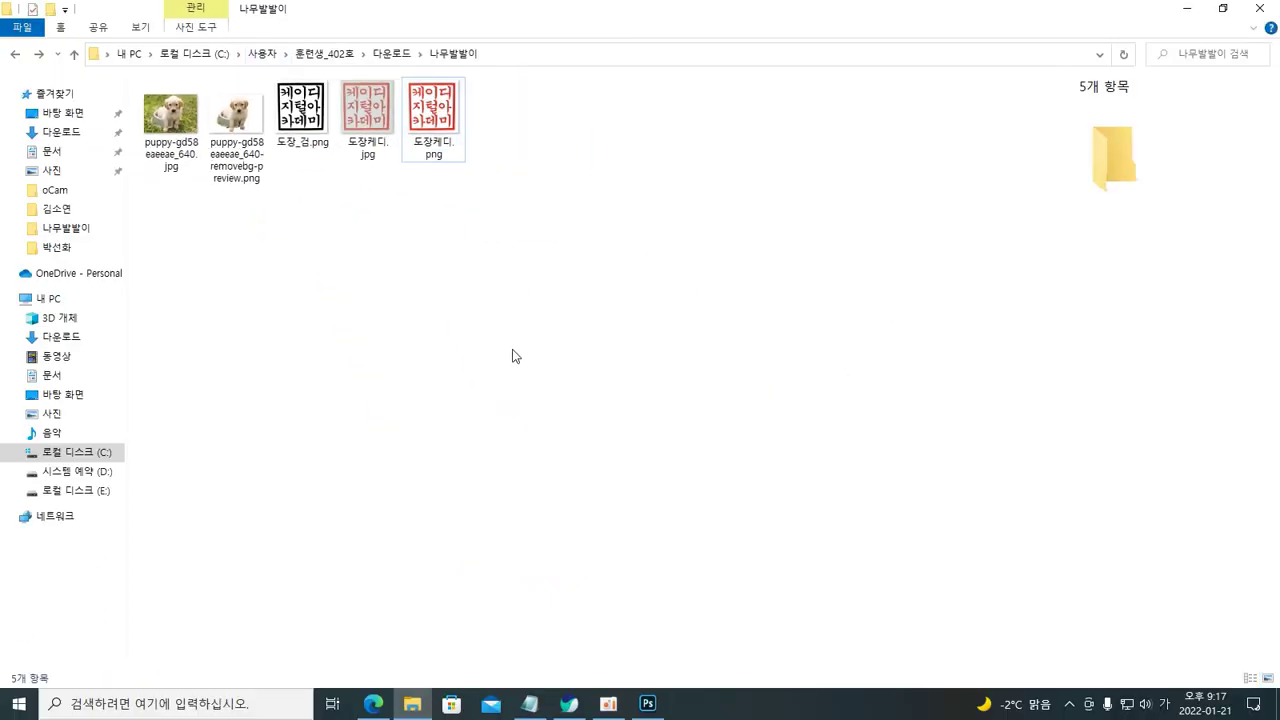
pyautogui.scroll(3, 512, 356)
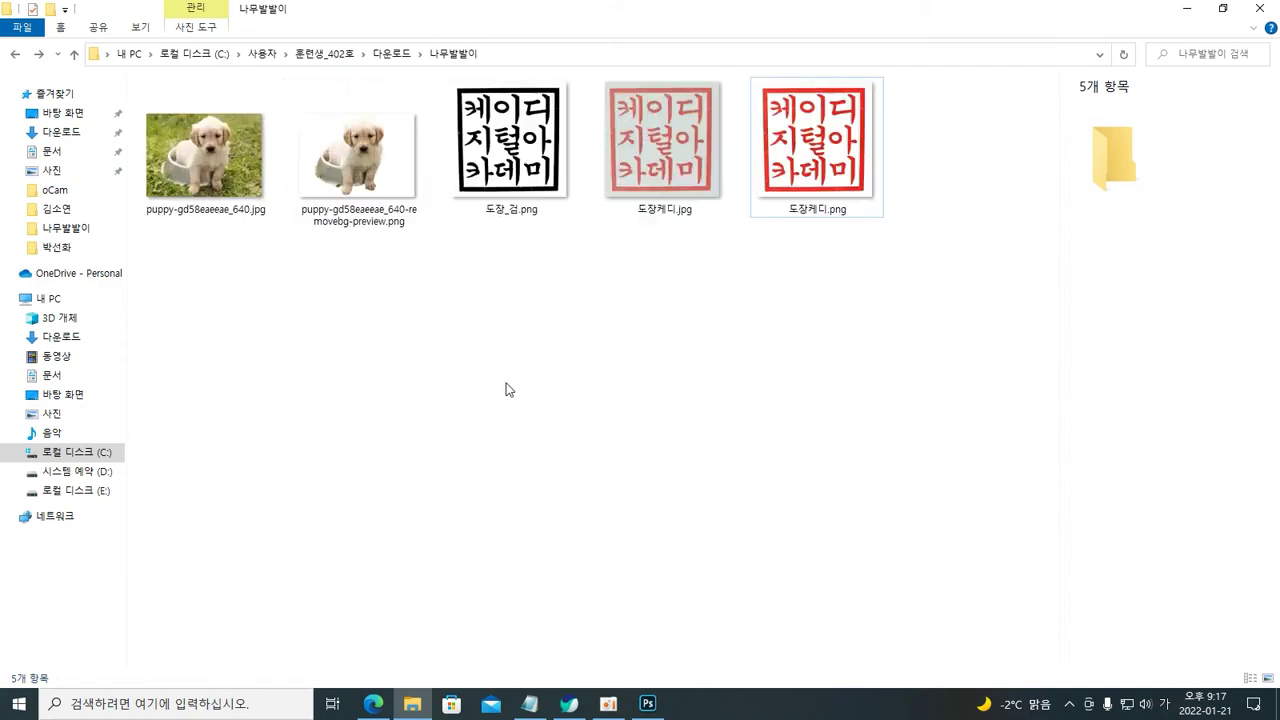
pyautogui.scroll(2, 507, 388)
pyautogui.scroll(-4, 499, 388)
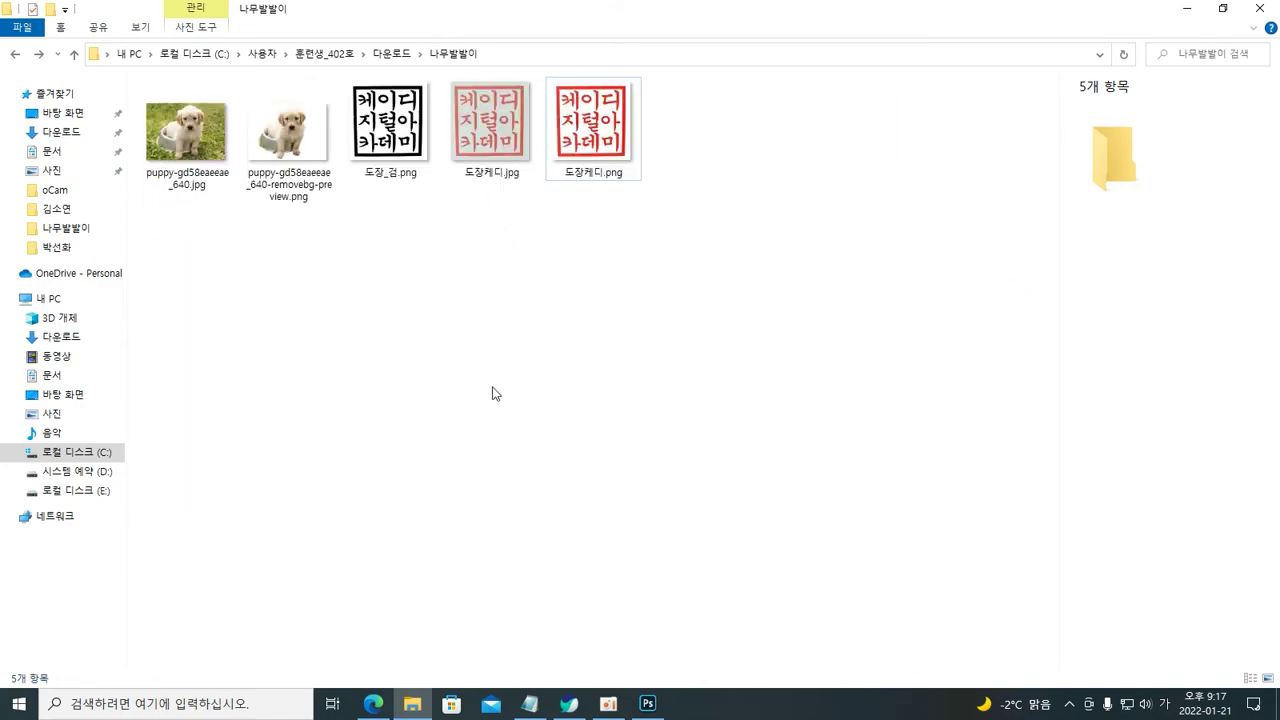
pyautogui.scroll(3, 493, 394)
pyautogui.scroll(-2, 480, 423)
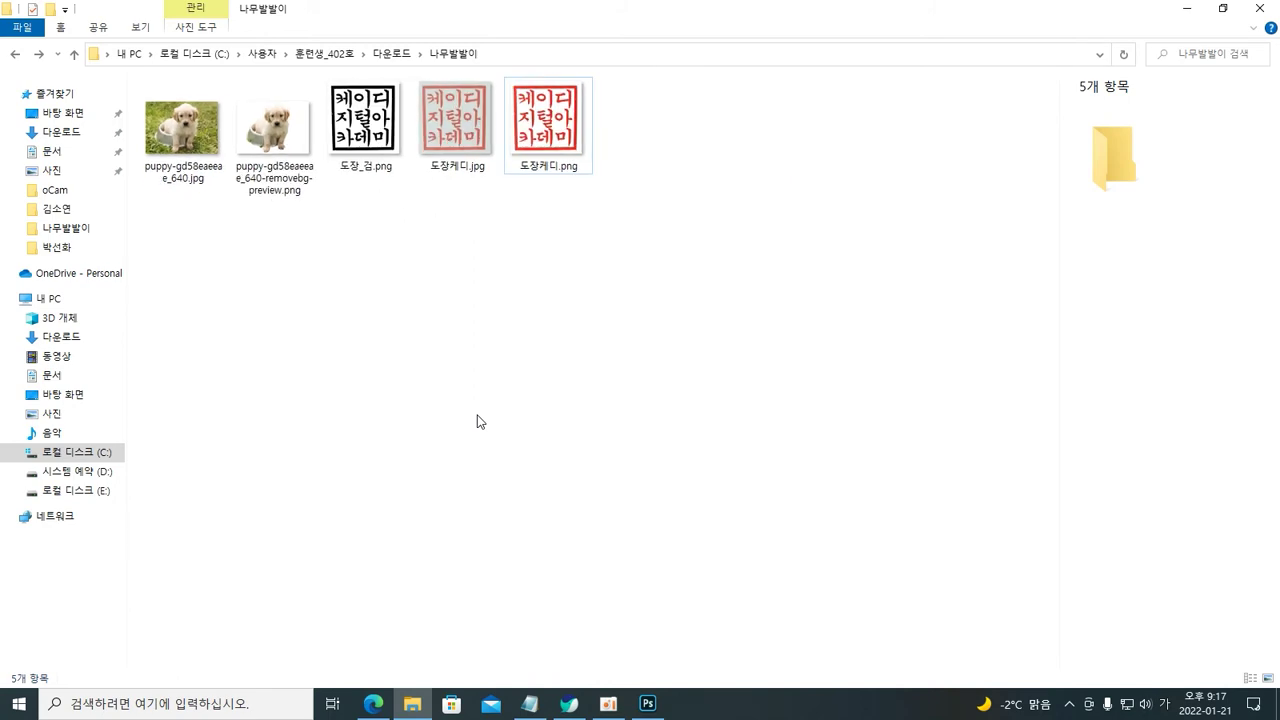
pyautogui.scroll(2, 475, 422)
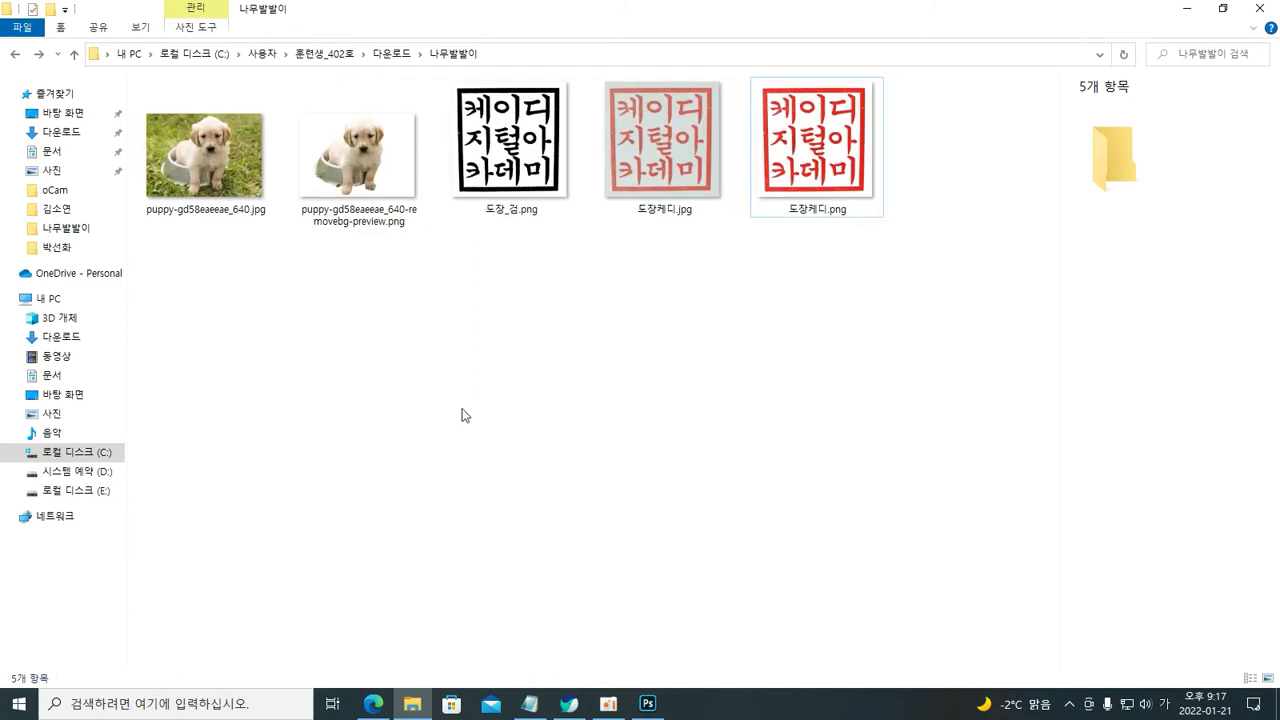
pyautogui.scroll(2, 465, 415)
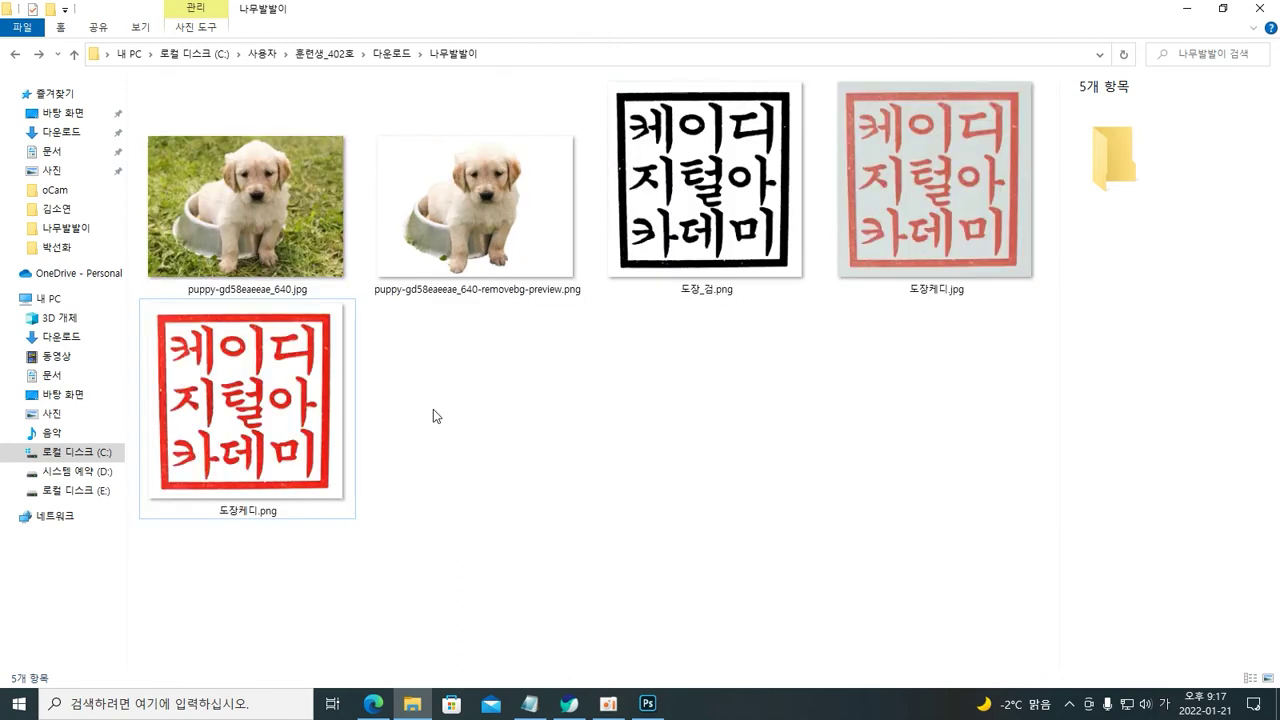
# Select 도장케디.png, switch to Photoshop, and quit it without saving the changes to 도장케디.jpg.
pyautogui.click(320, 425)
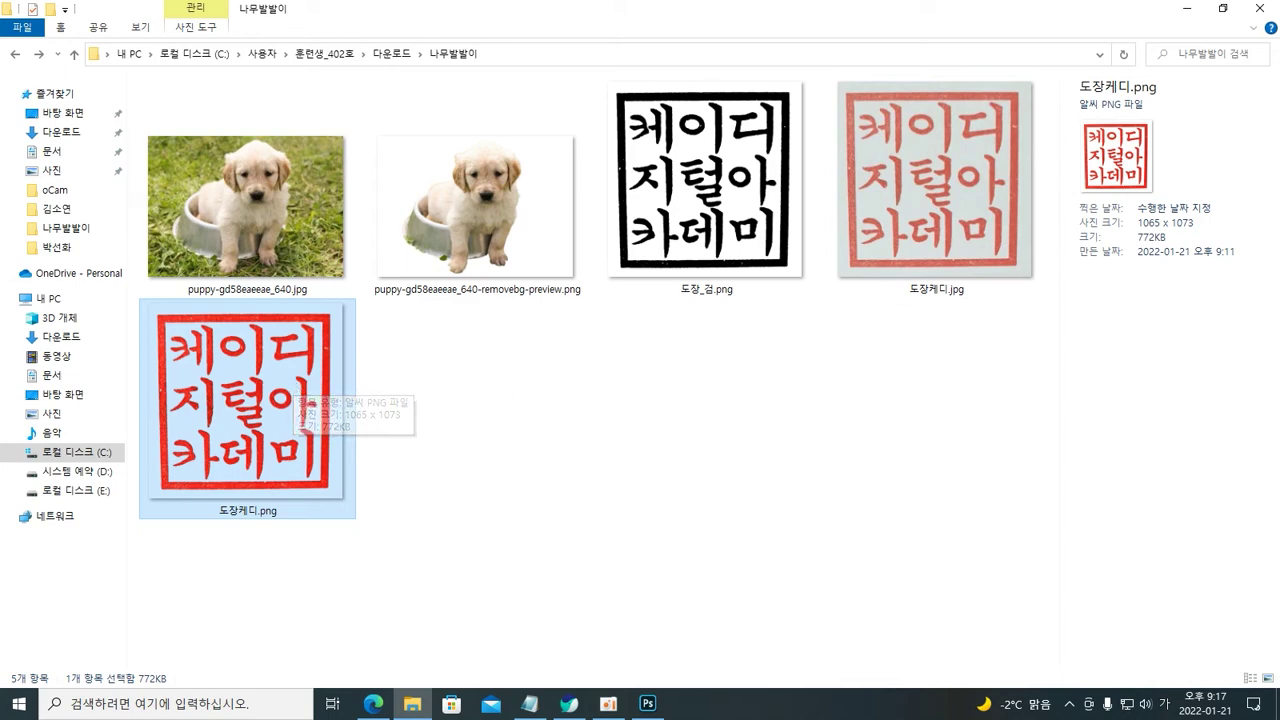
pyautogui.hotkey('alt', 'Tab')
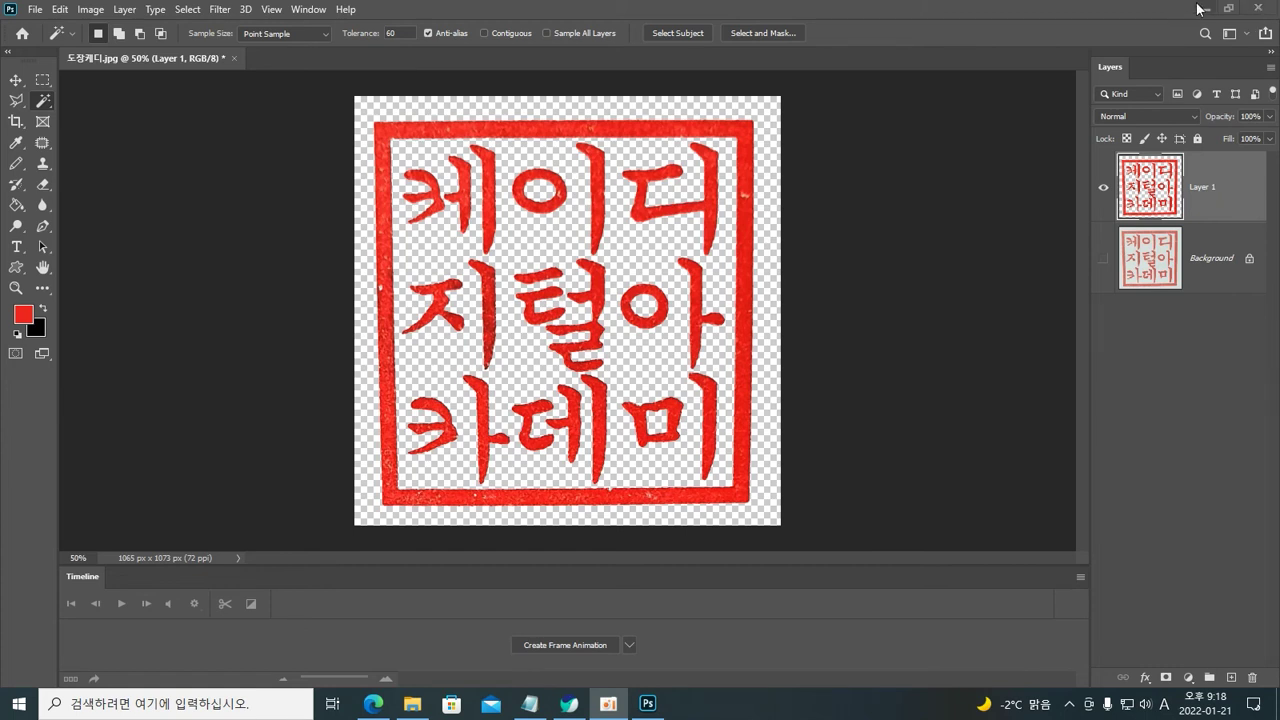
pyautogui.click(1258, 8)
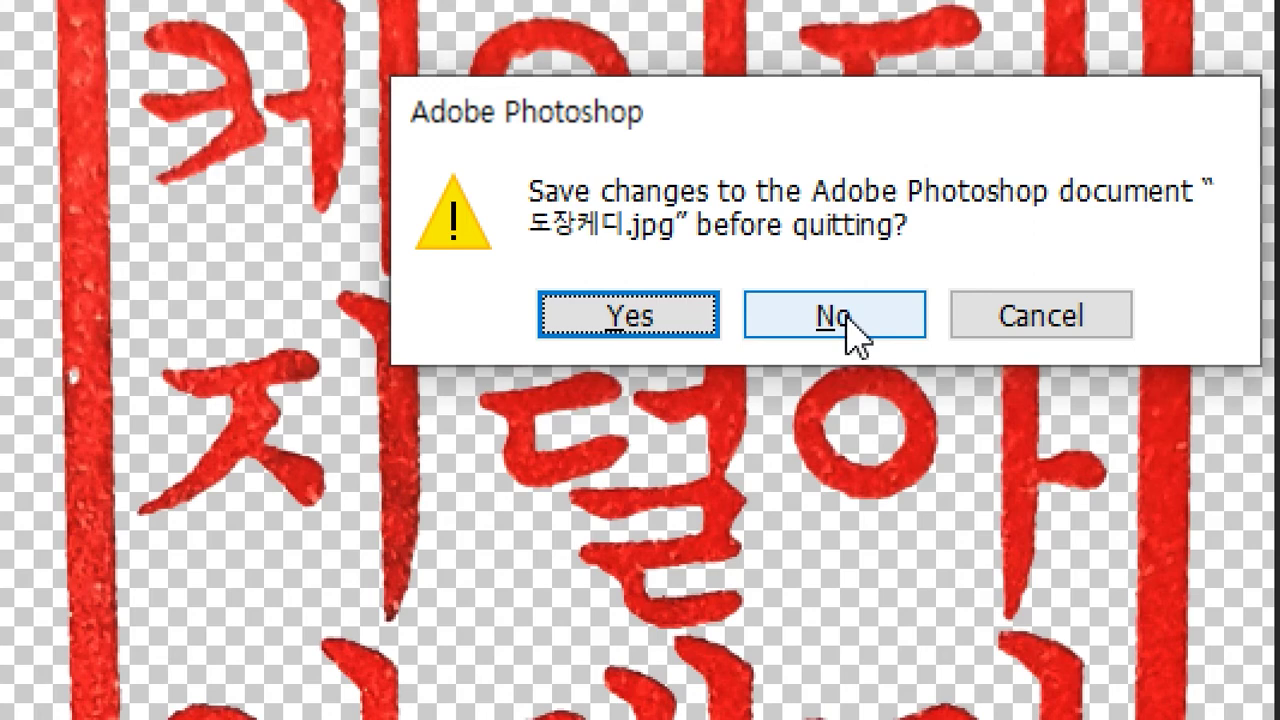
pyautogui.click(848, 320)
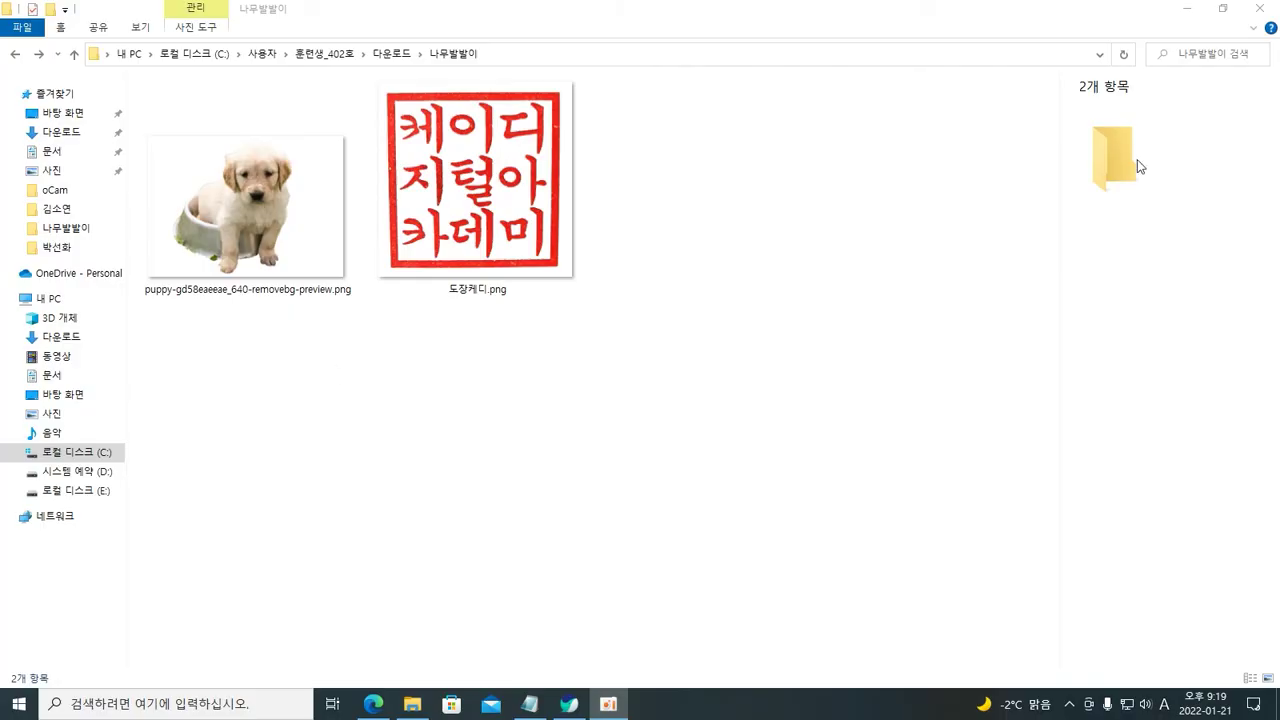
# Inspect the stamp and puppy PNG files, and look up the rename command (이름 바꾸기) for the puppy file.
pyautogui.click(490, 397)
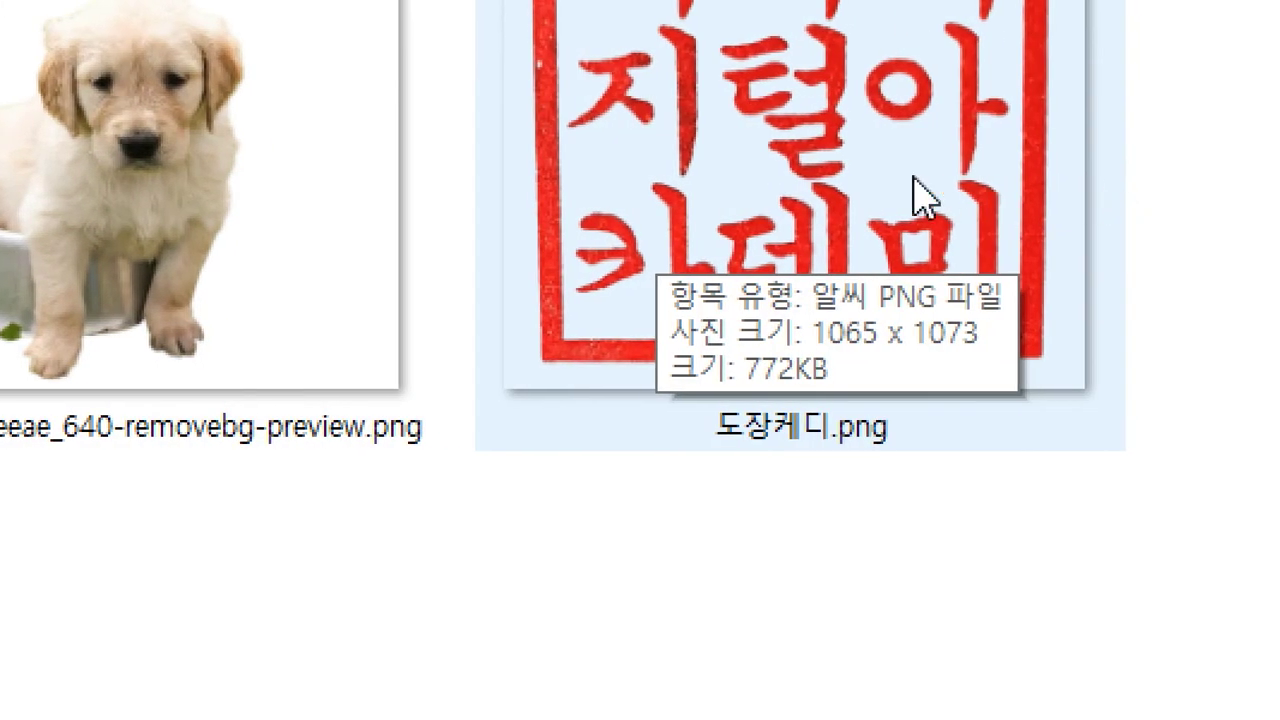
pyautogui.click(914, 195)
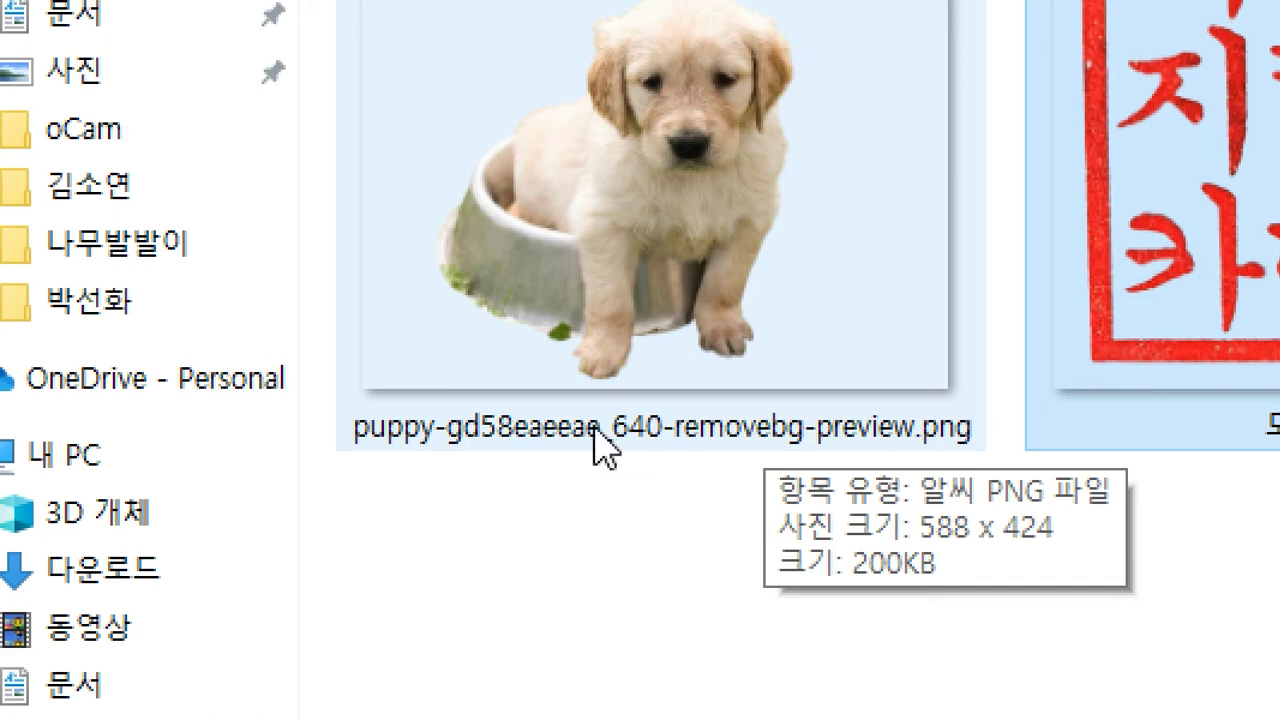
pyautogui.click(557, 443)
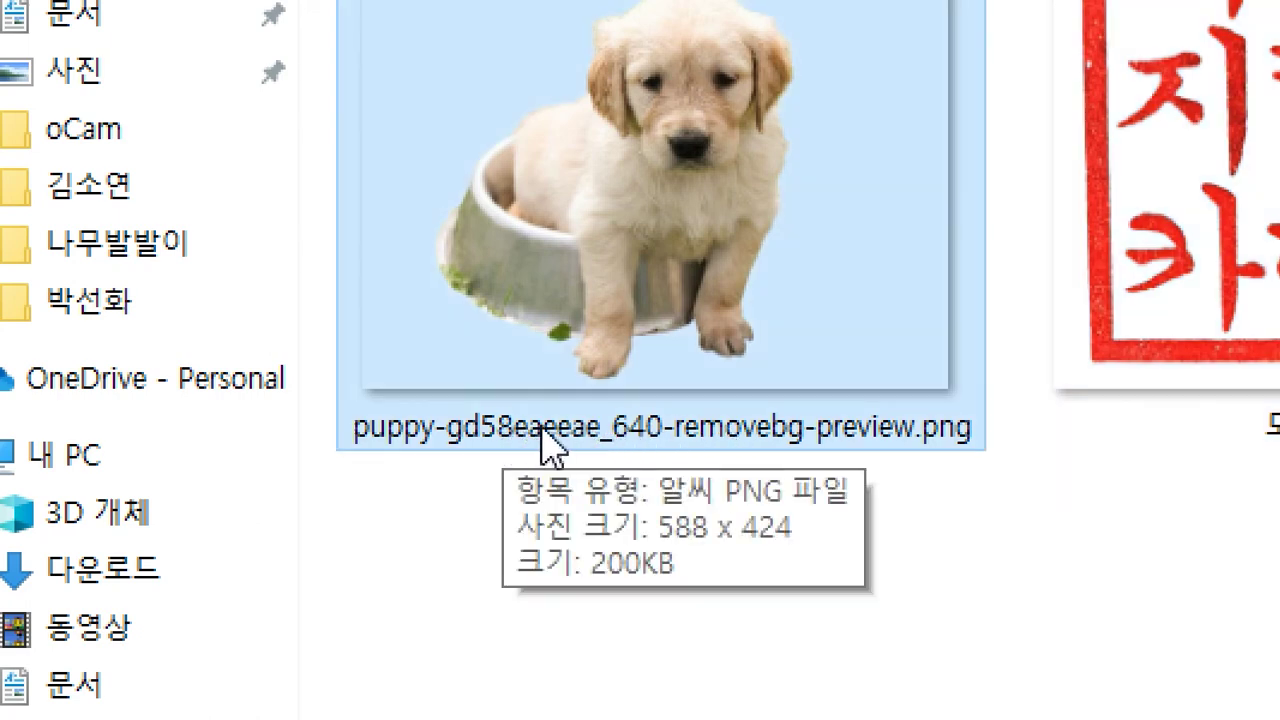
pyautogui.rightClick(597, 342)
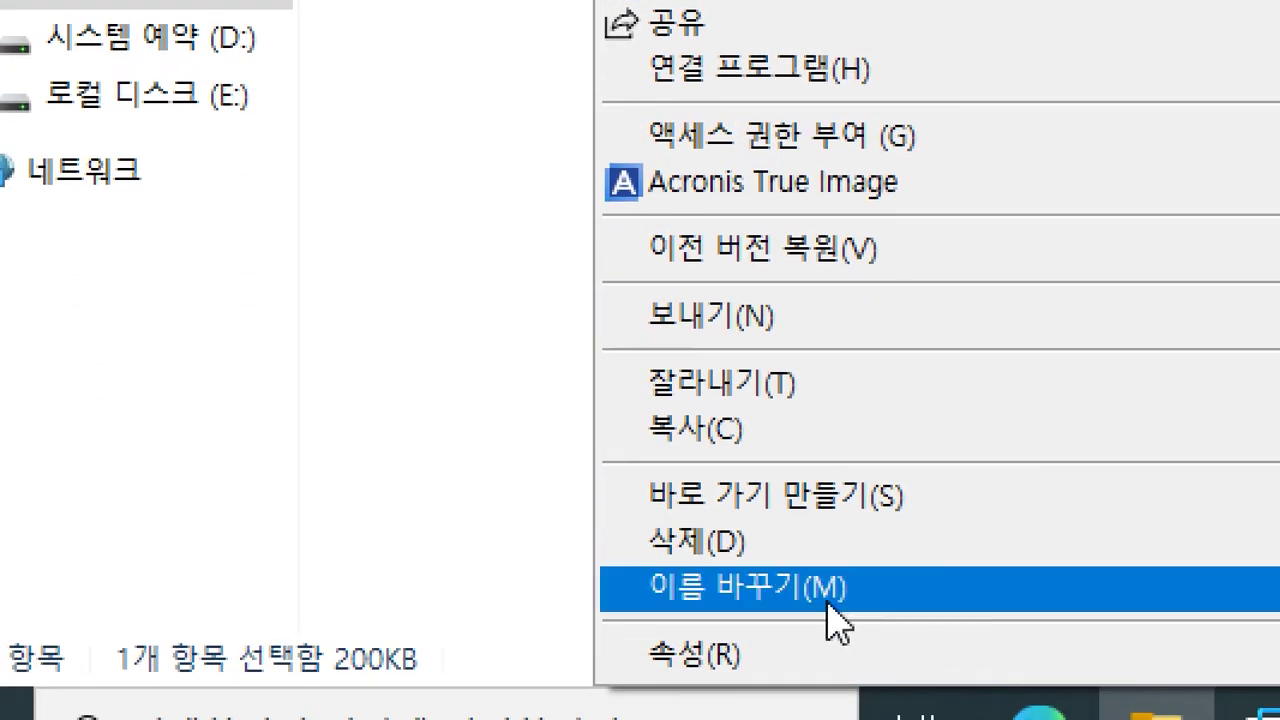
pyautogui.click(410, 110)
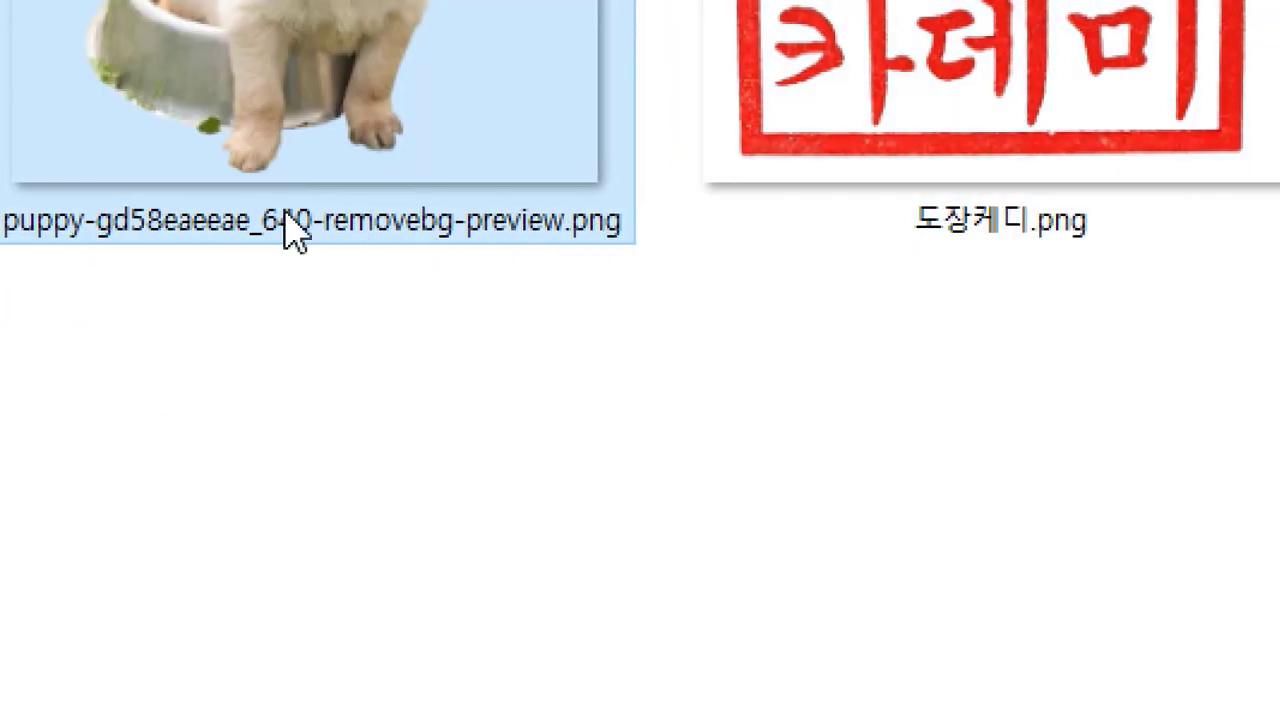
# Rename puppy-gd58eaeeae_640-removebg-preview.png as puppy.png by removing everything between "puppy" and the extension.
pyautogui.moveTo(252, 232)
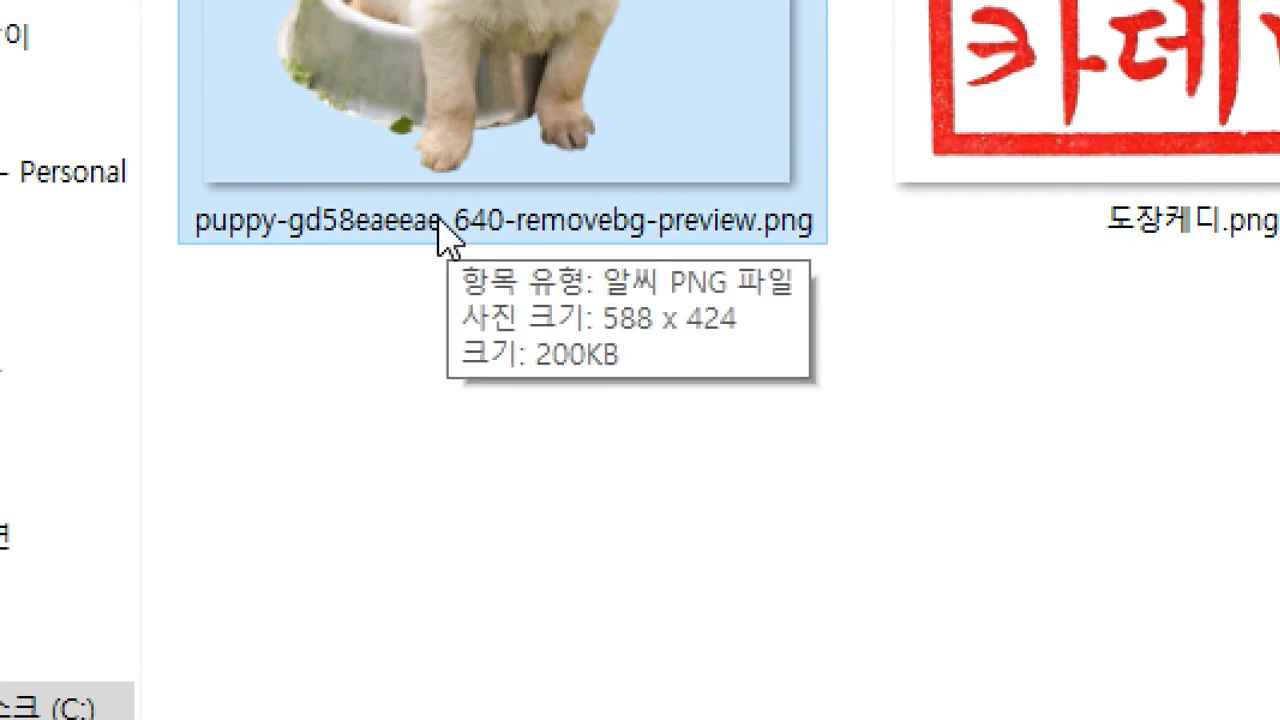
pyautogui.click(440, 222)
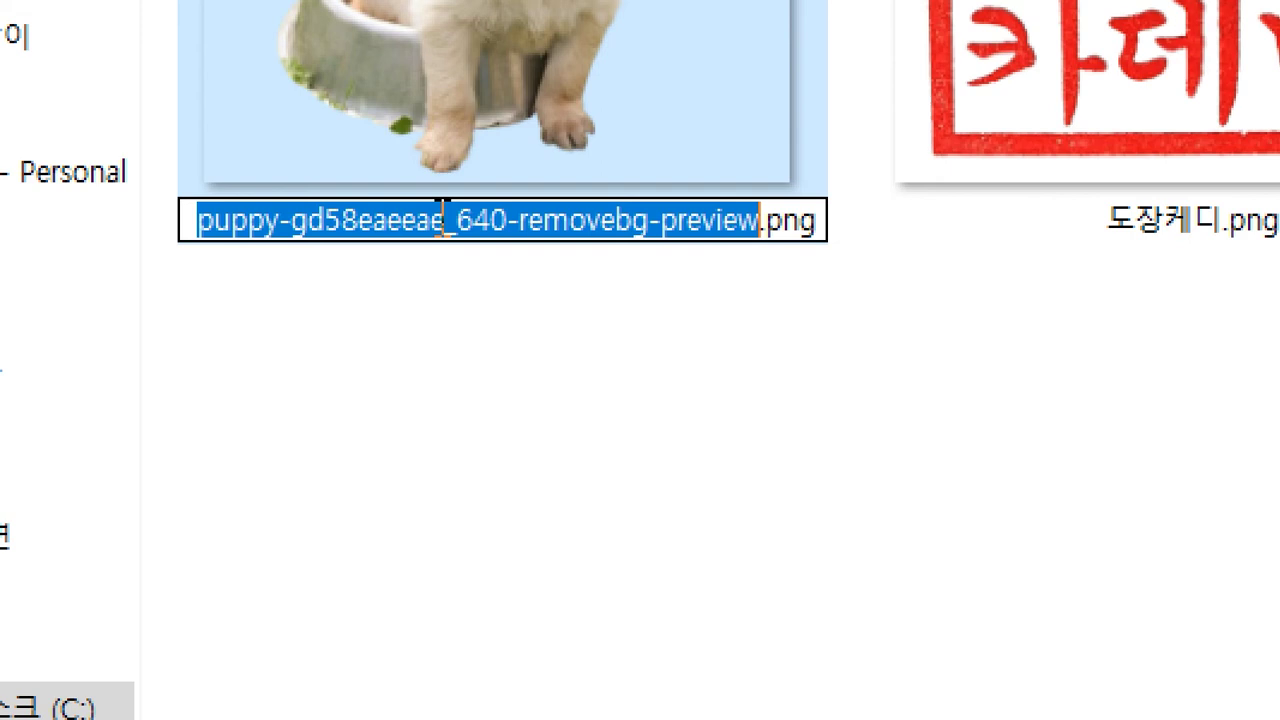
pyautogui.click(285, 221)
pyautogui.moveTo(285, 221); pyautogui.dragTo(757, 221)
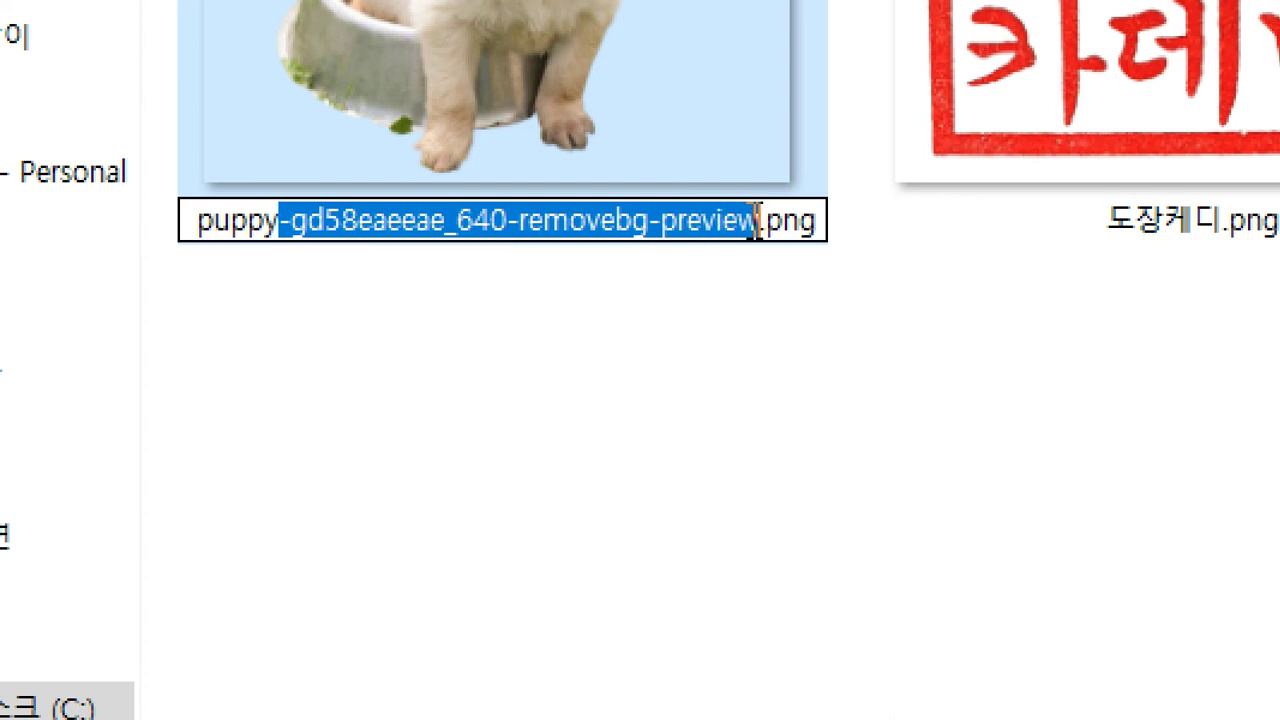
pyautogui.press('BackSpace')
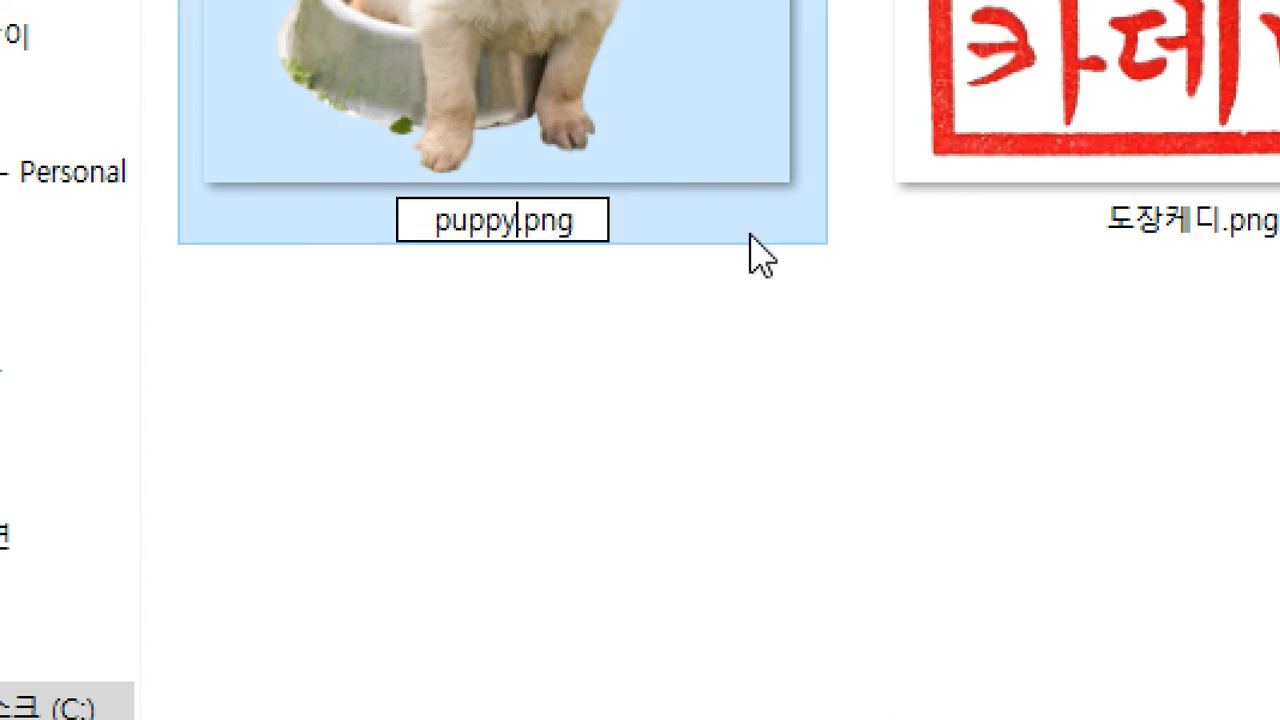
pyautogui.click(686, 363)
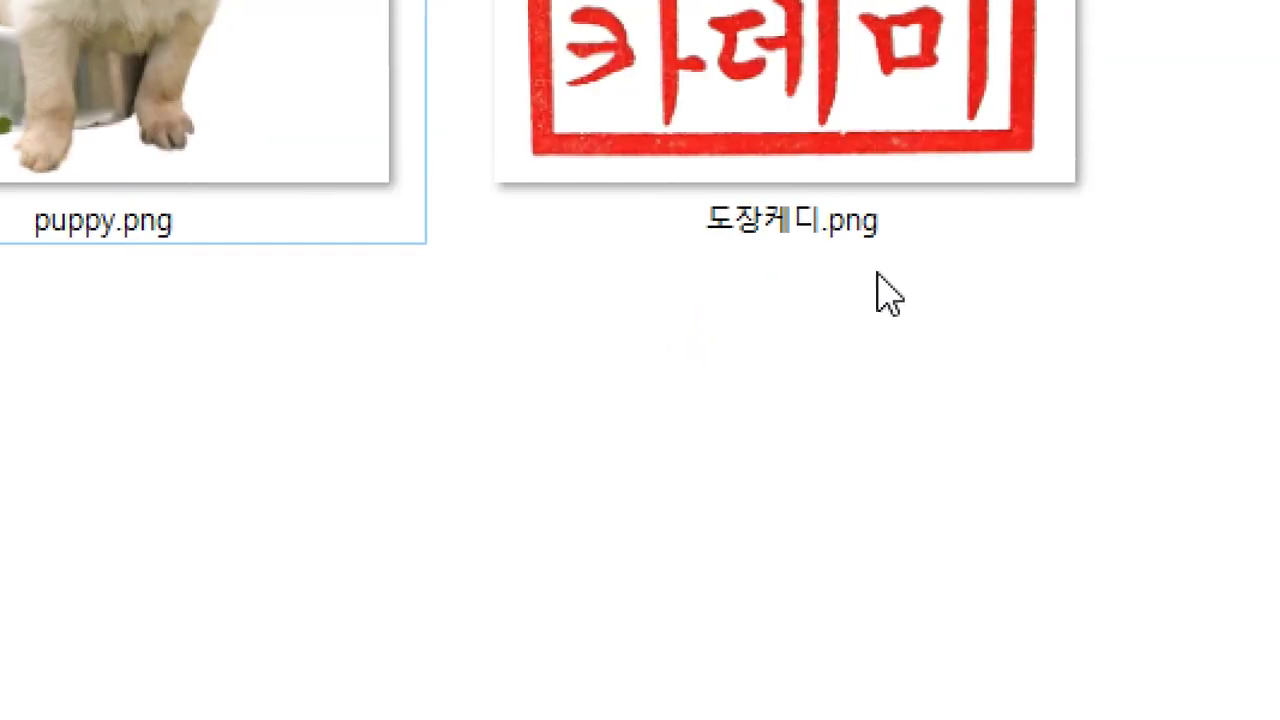
# Rename the finished stamp file 도장케디.png as 도장케디-완.png.
pyautogui.click(852, 228)
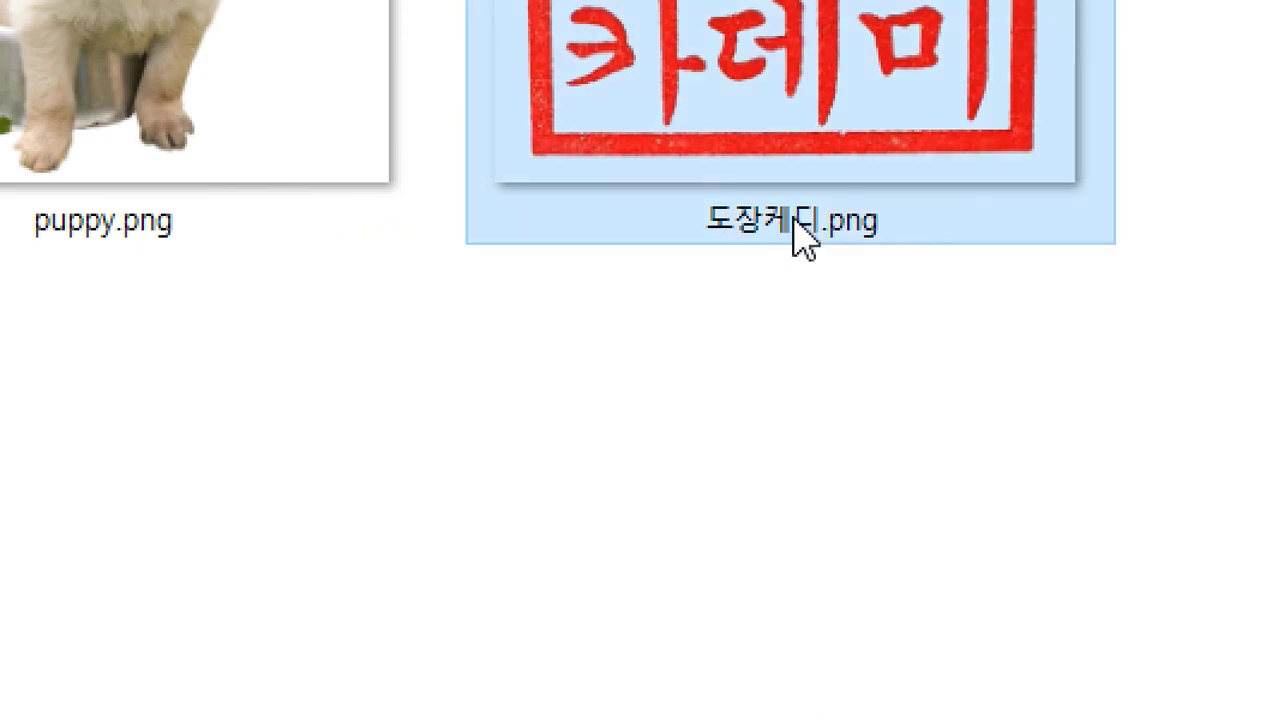
pyautogui.click(805, 240)
pyautogui.click(820, 220)
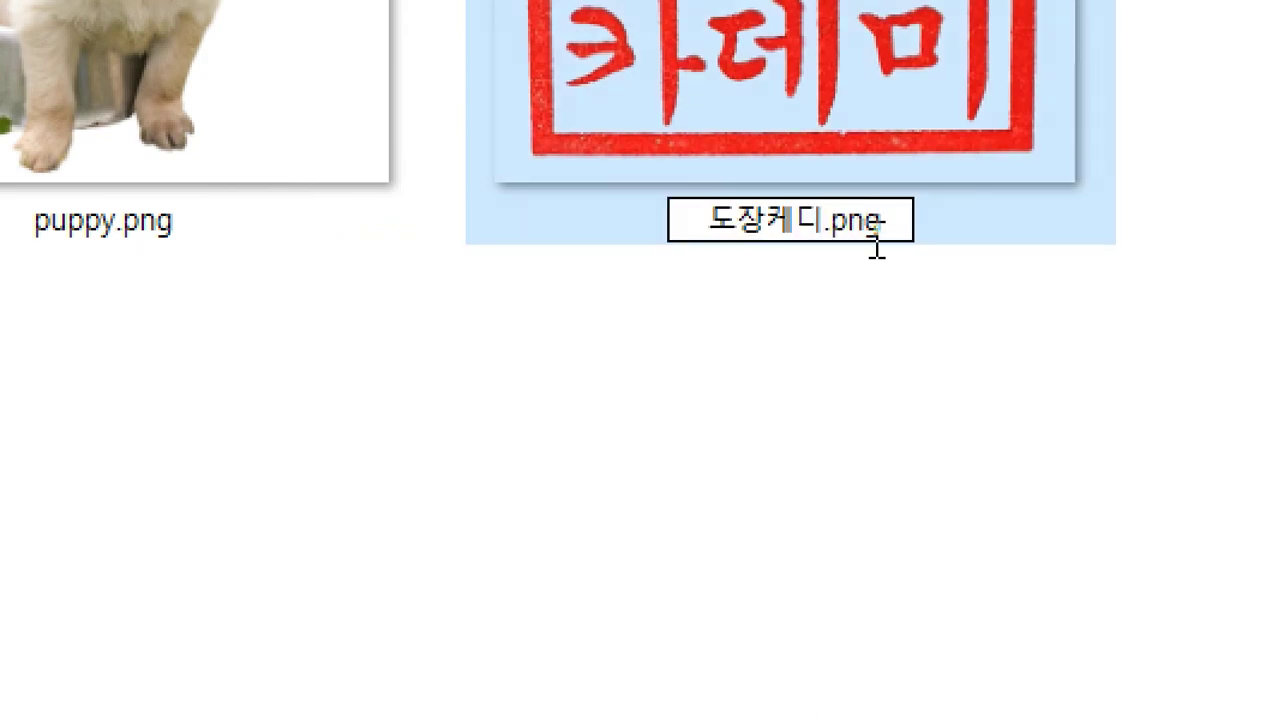
pyautogui.write('완')
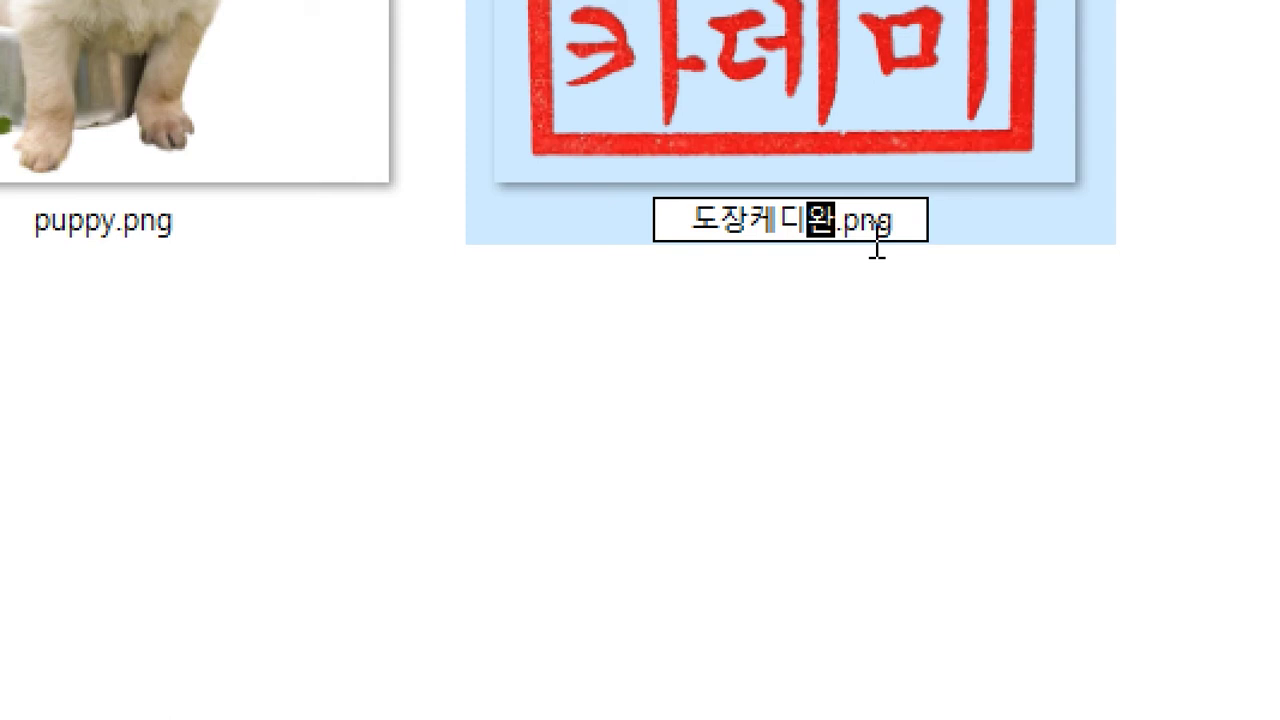
pyautogui.write('-')
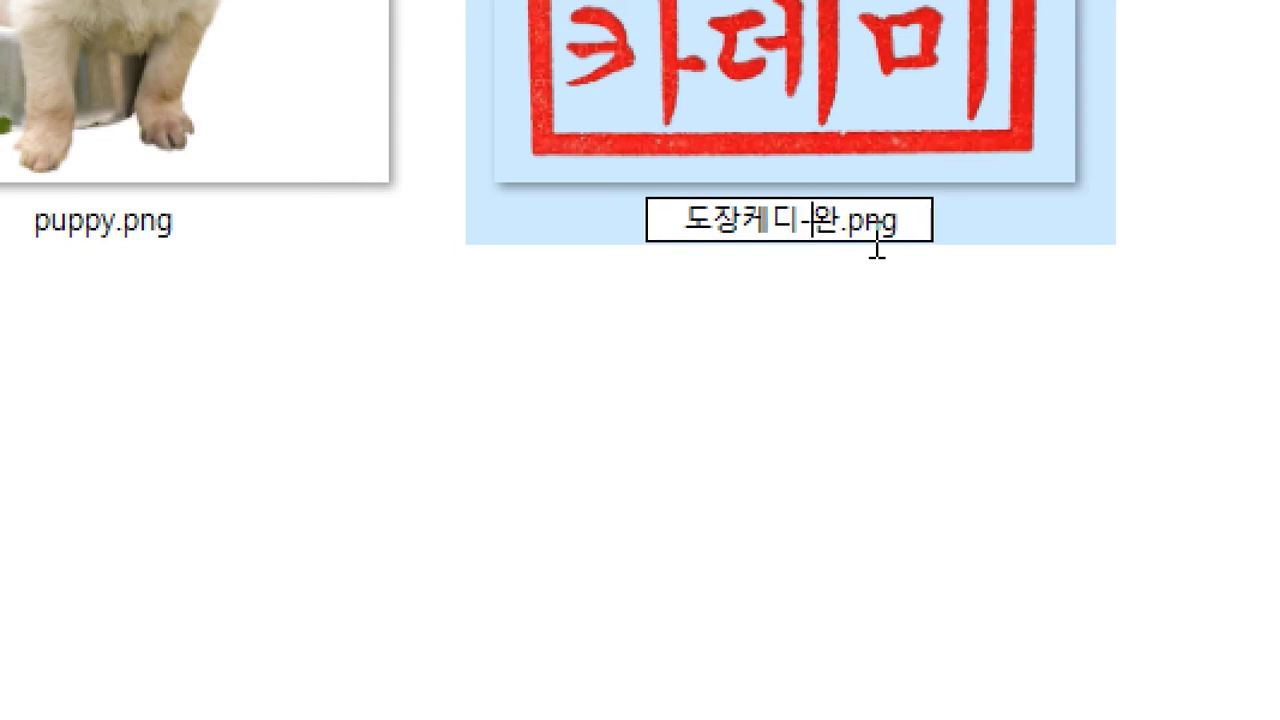
pyautogui.click(863, 394)
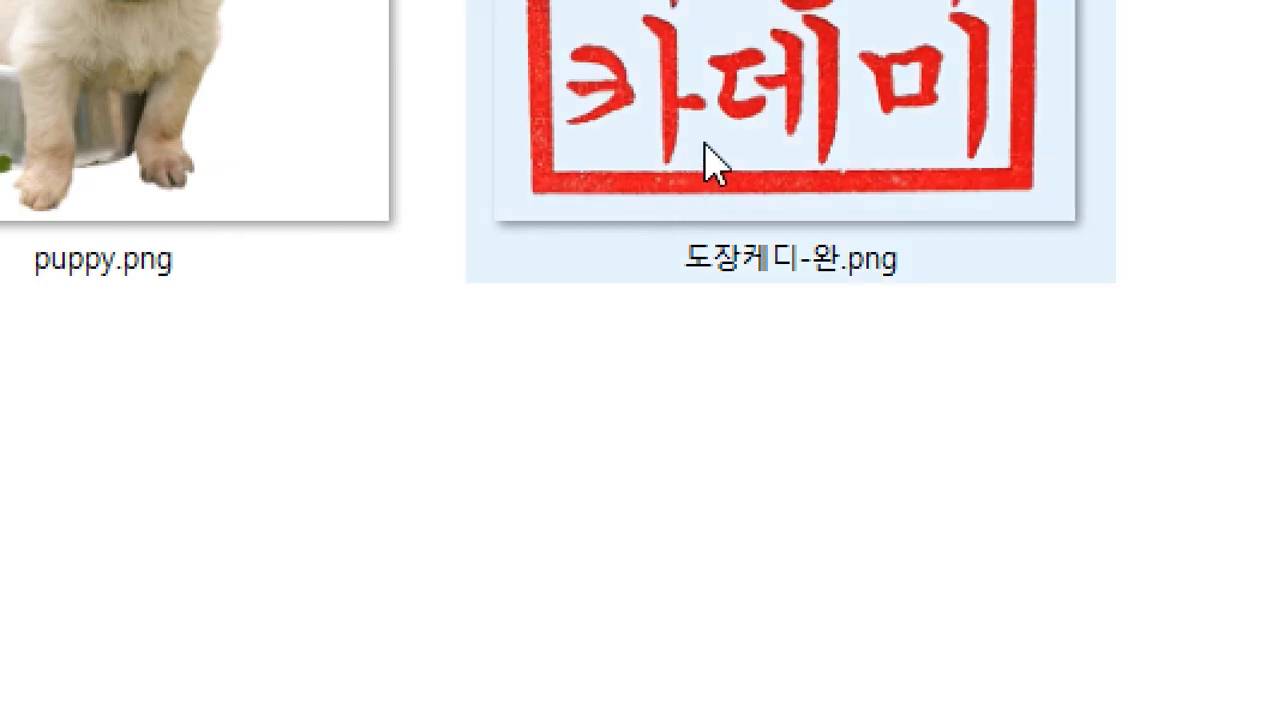
# Select the renamed stamp file and check the file name extensions (파일 확장명) setting in the folder's view options.
pyautogui.click(737, 128)
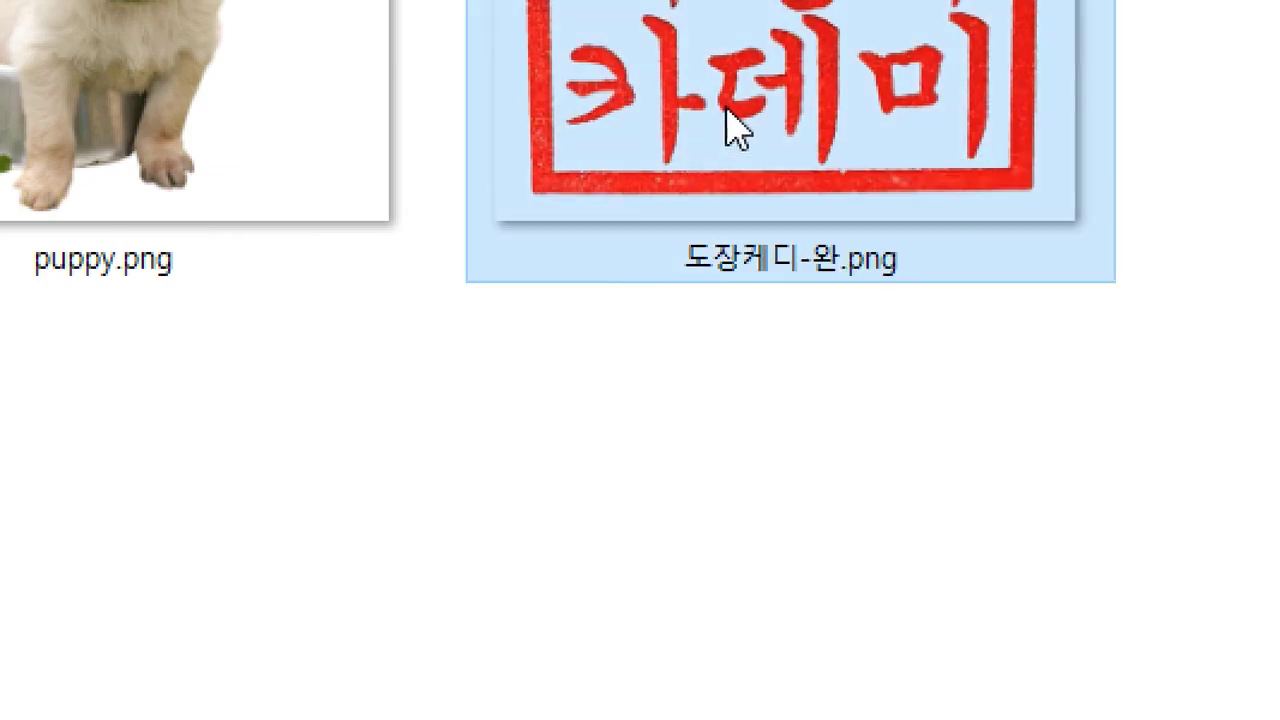
pyautogui.press('alt')
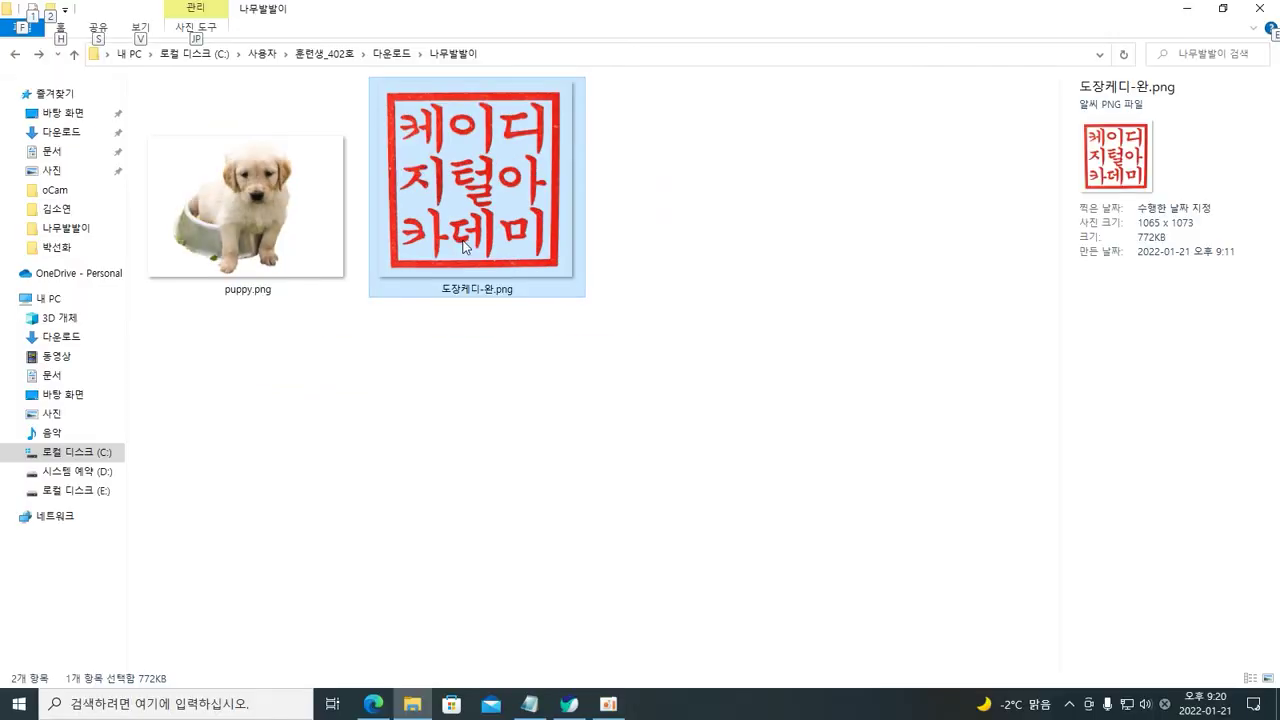
pyautogui.hotkey('ctrl', 'shift', 'n')
pyautogui.press('Return')
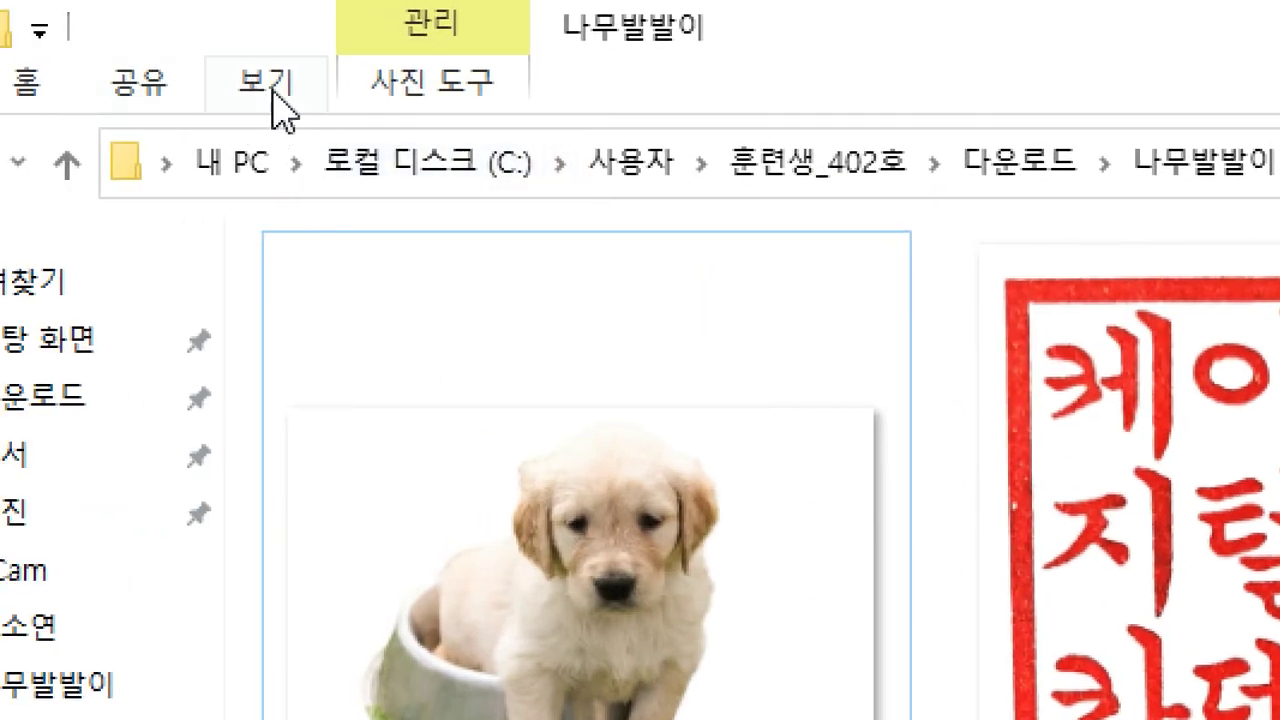
pyautogui.click(266, 84)
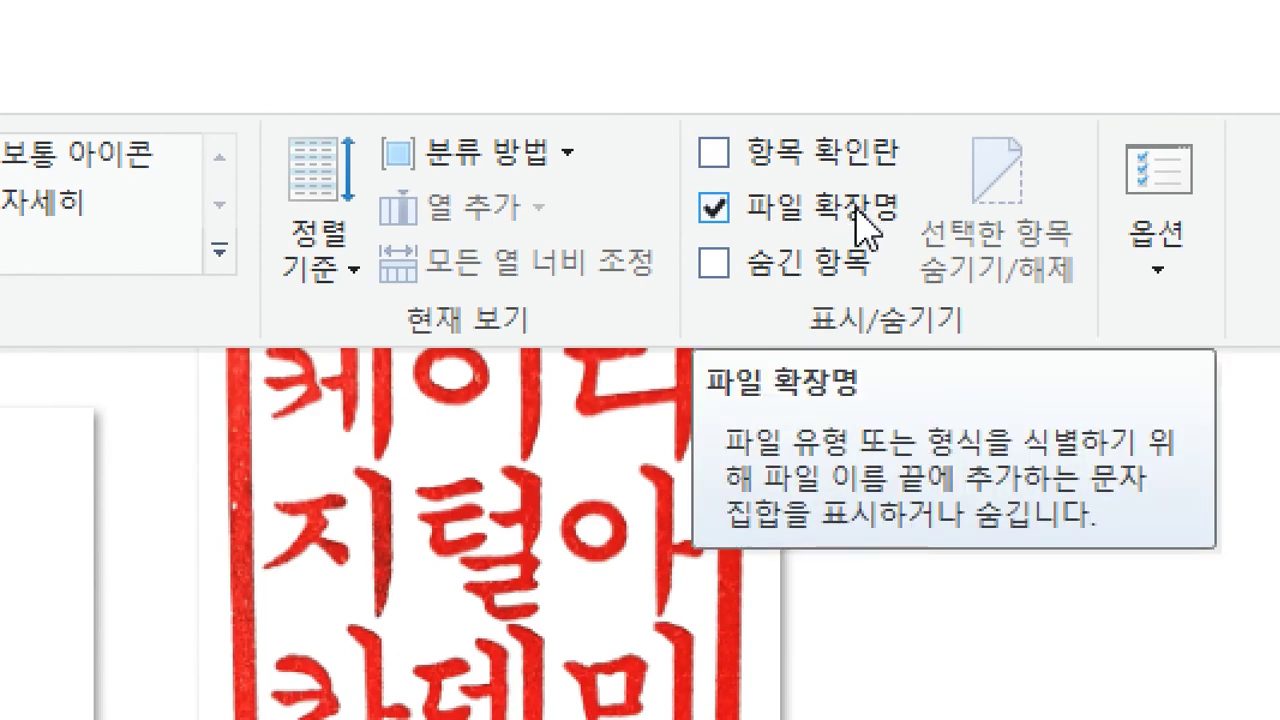
# Turn off the file name extensions (파일 확장명) display in the folder, and turn it back on.
pyautogui.click(855, 228)
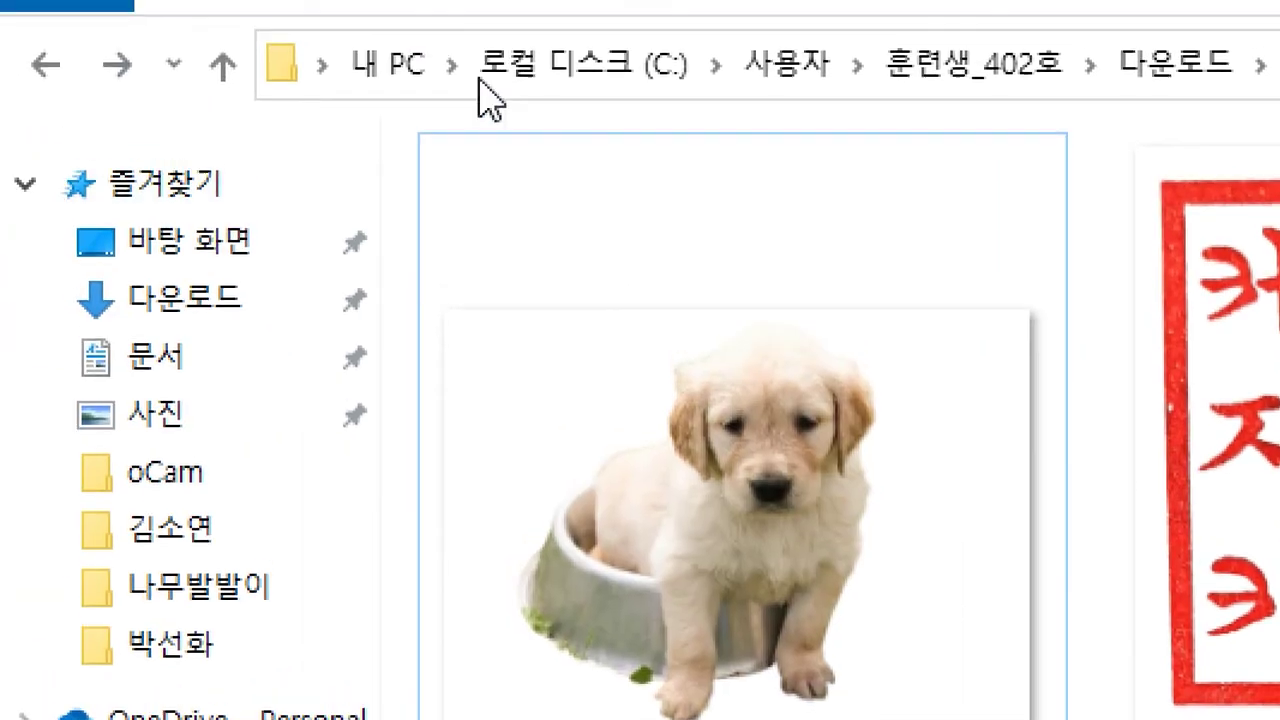
pyautogui.click(440, 92)
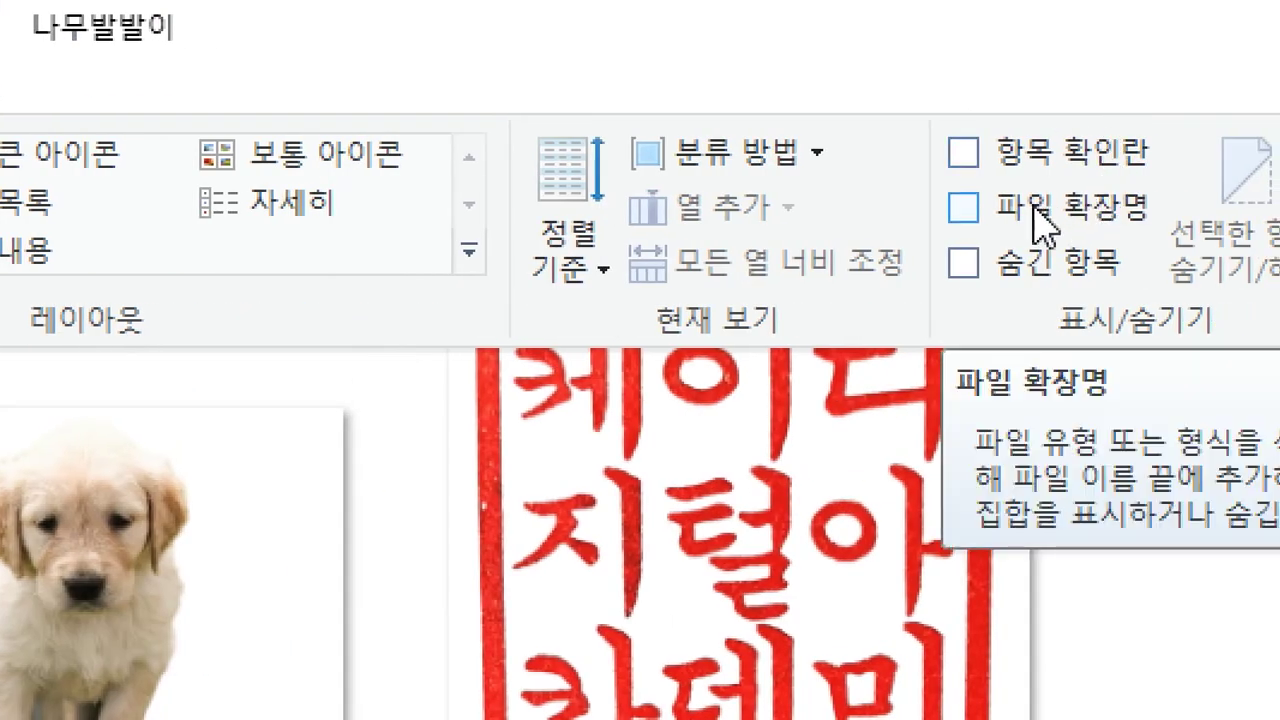
pyautogui.click(1036, 208)
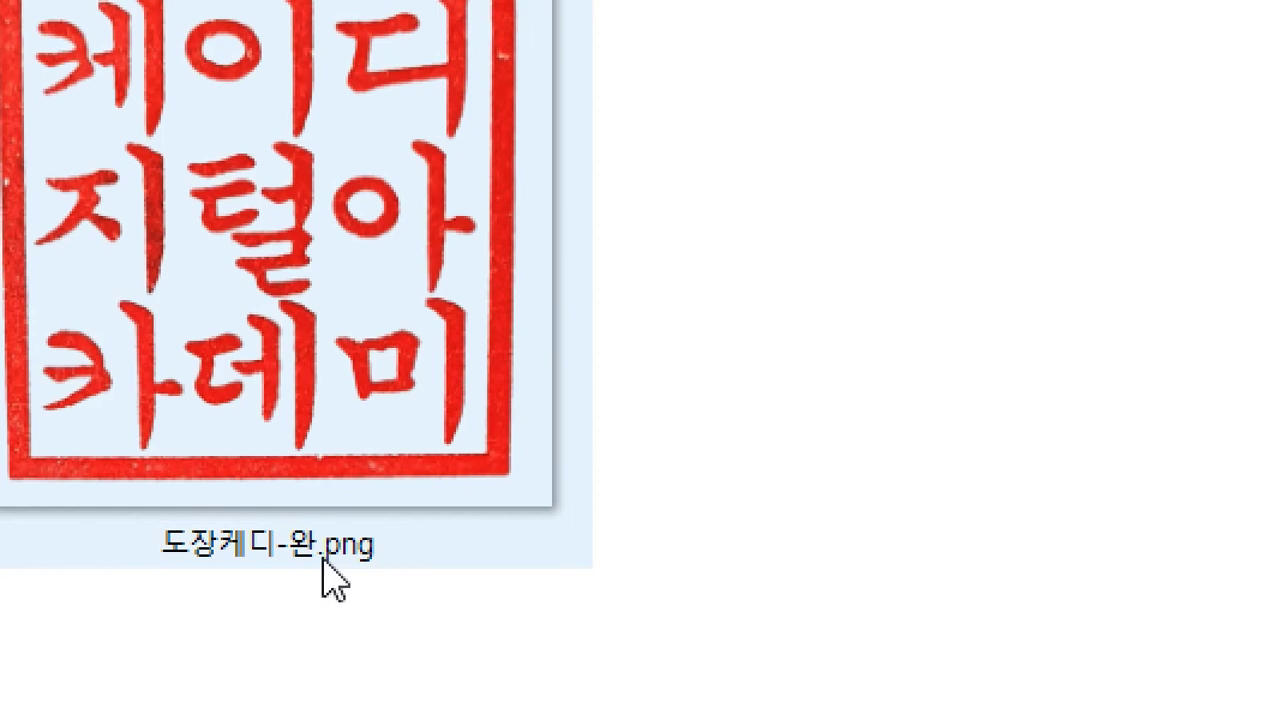
pyautogui.moveTo(354, 538)
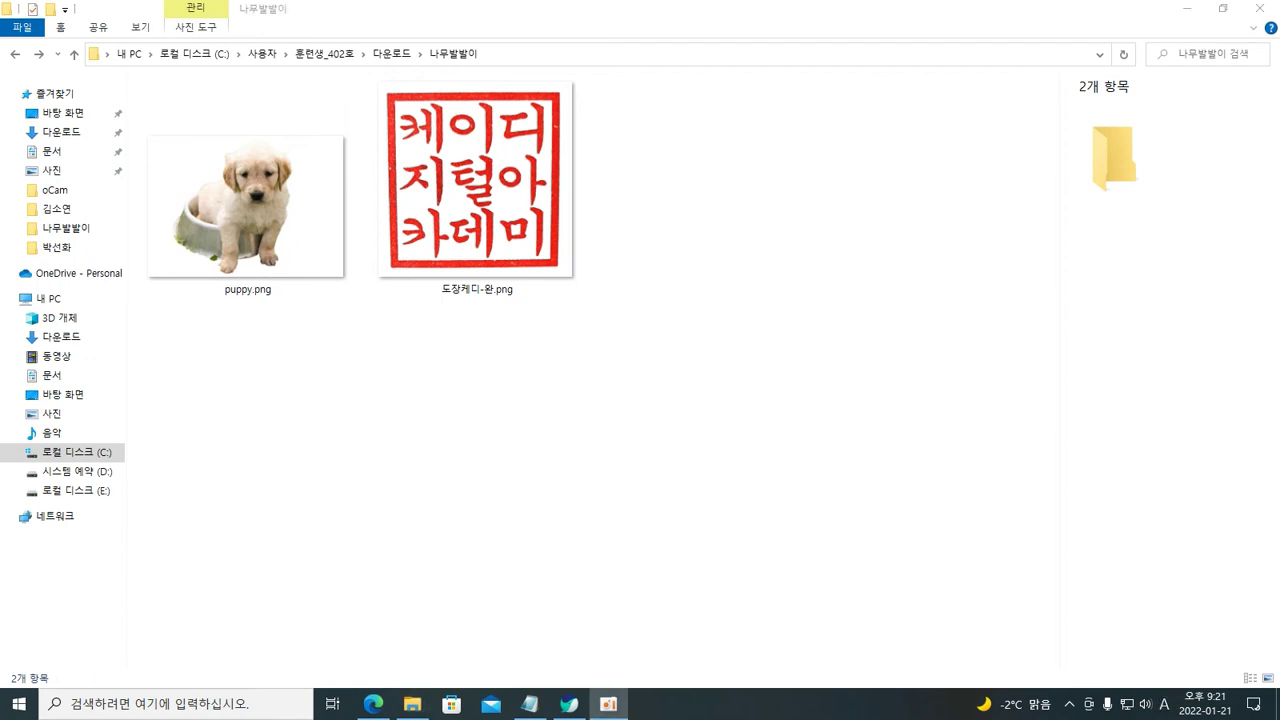
# Switch to the MiriCanvas 교육 수료증 design and look through its pages to examine the red stamp on page 1.
pyautogui.click(608, 704)
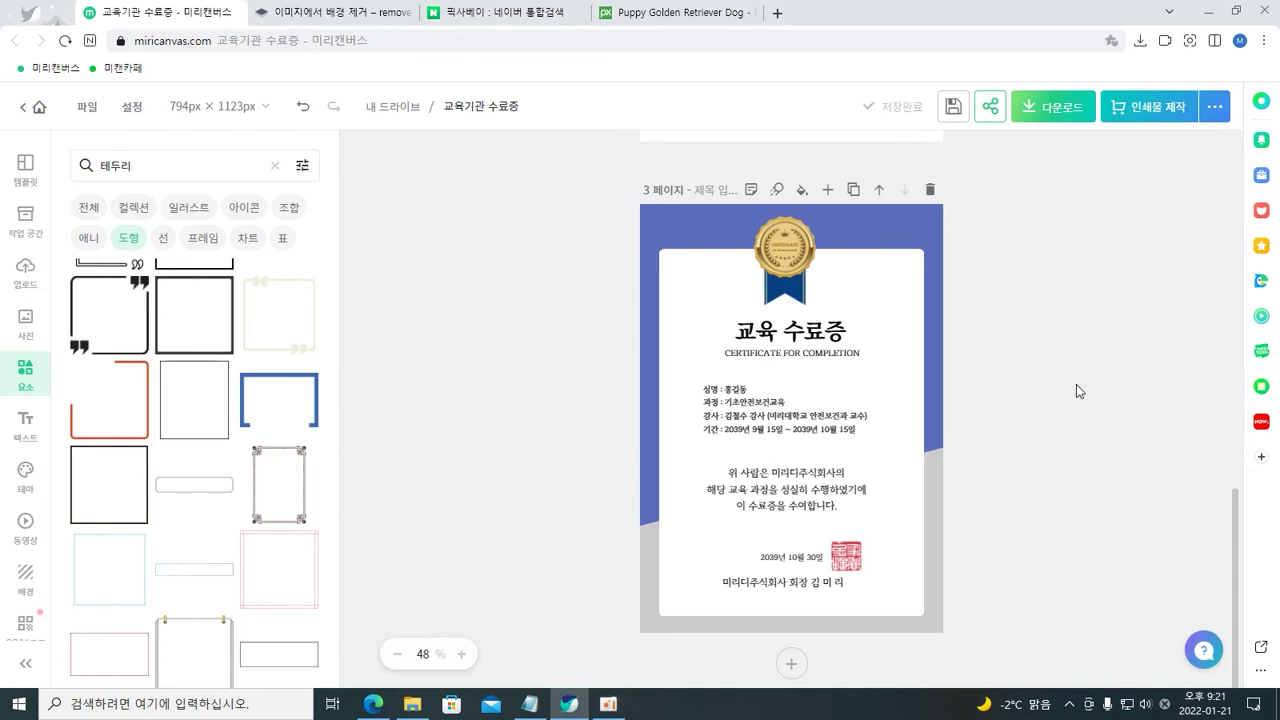
pyautogui.scroll(6, 1019, 360)
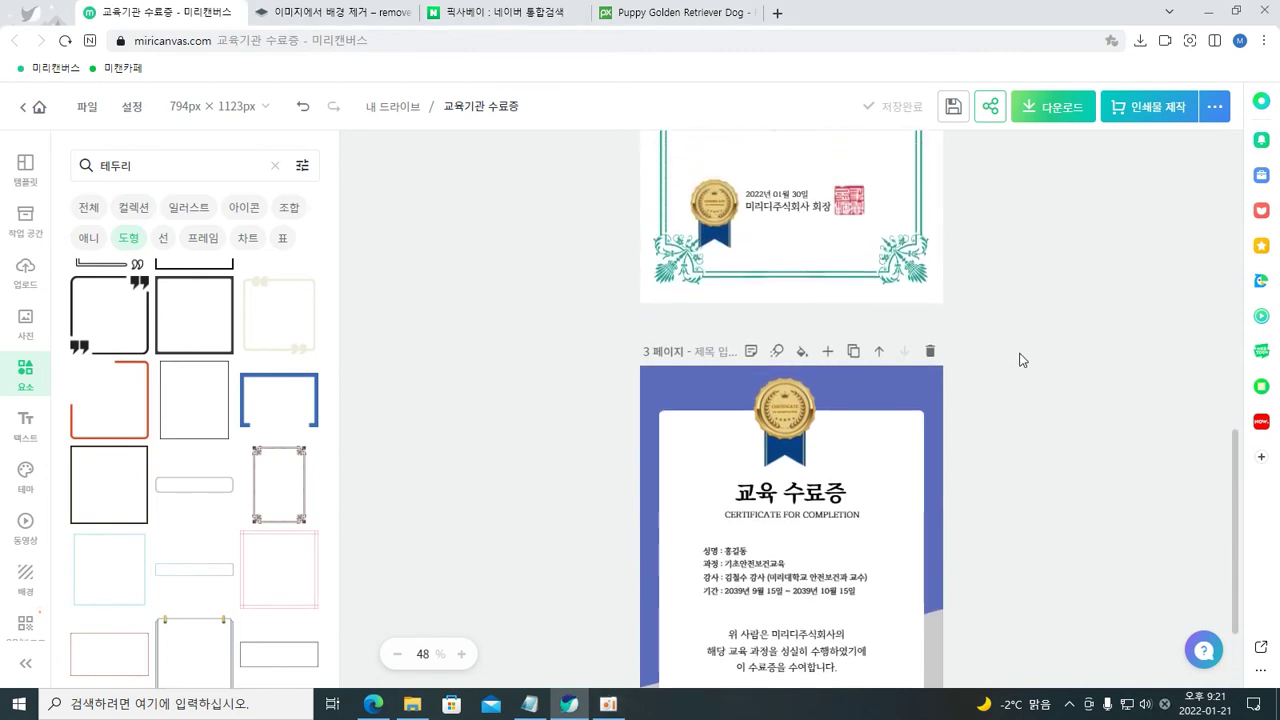
pyautogui.scroll(2, 1025, 354)
pyautogui.scroll(-4, 1025, 354)
pyautogui.scroll(5, 1025, 354)
pyautogui.scroll(-4, 1024, 370)
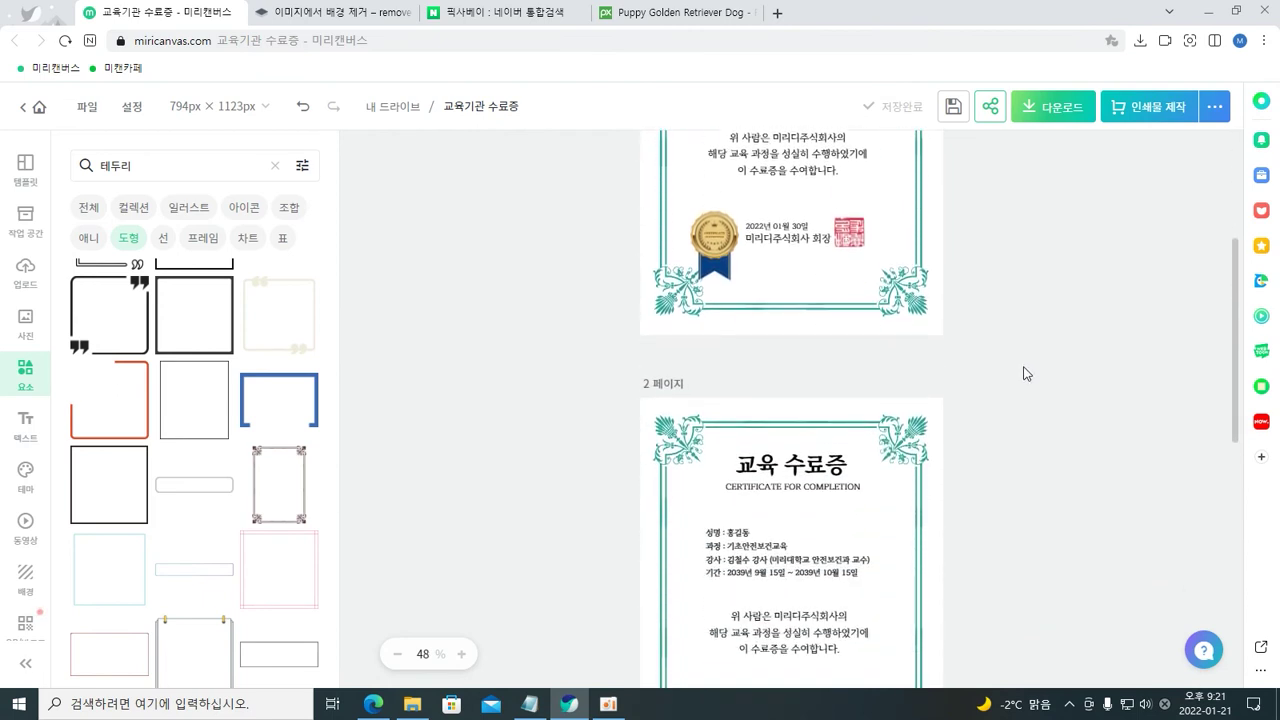
pyautogui.scroll(5, 1022, 368)
pyautogui.scroll(3, 1017, 362)
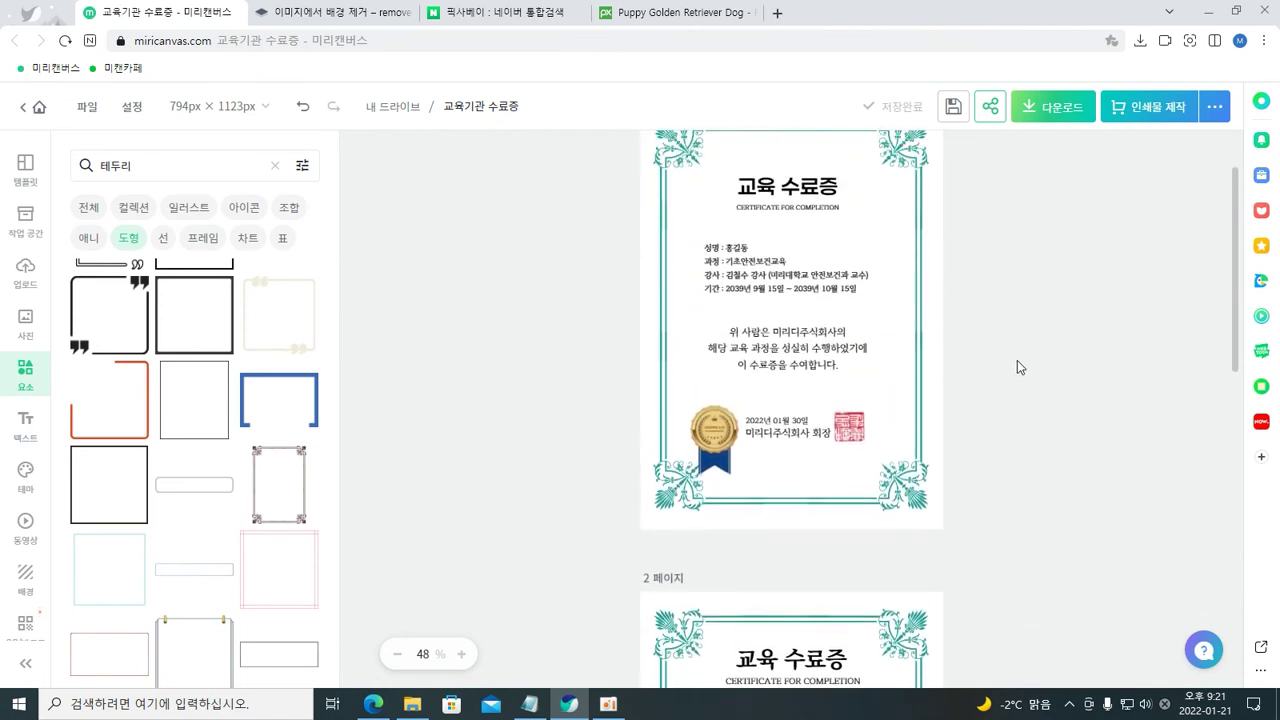
pyautogui.scroll(-2, 1010, 400)
pyautogui.scroll(-1, 1000, 420)
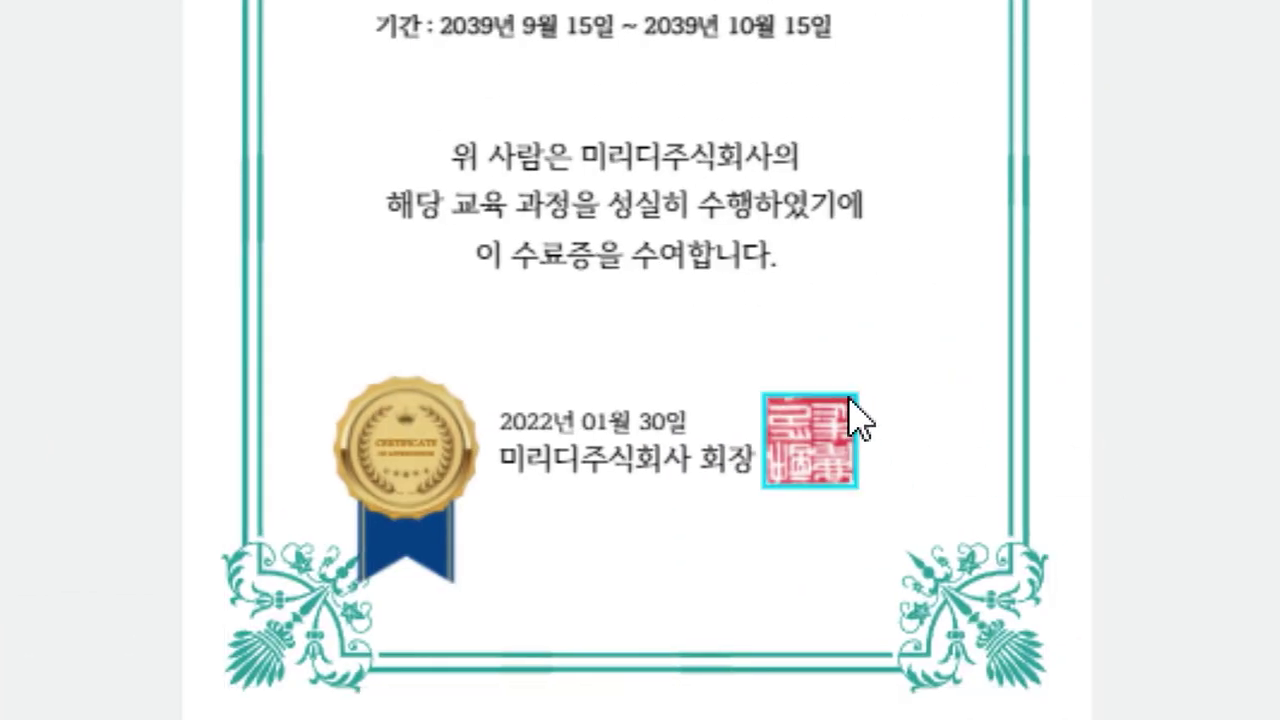
pyautogui.click(833, 455)
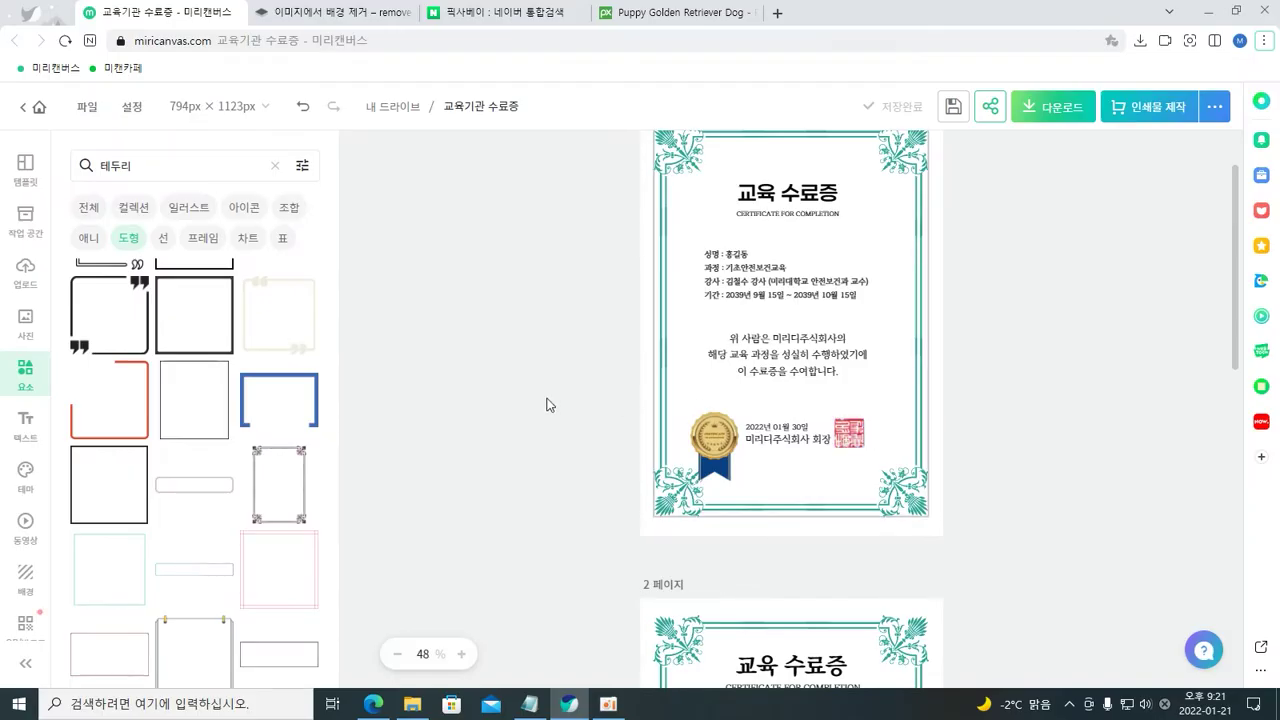
pyautogui.click(463, 380)
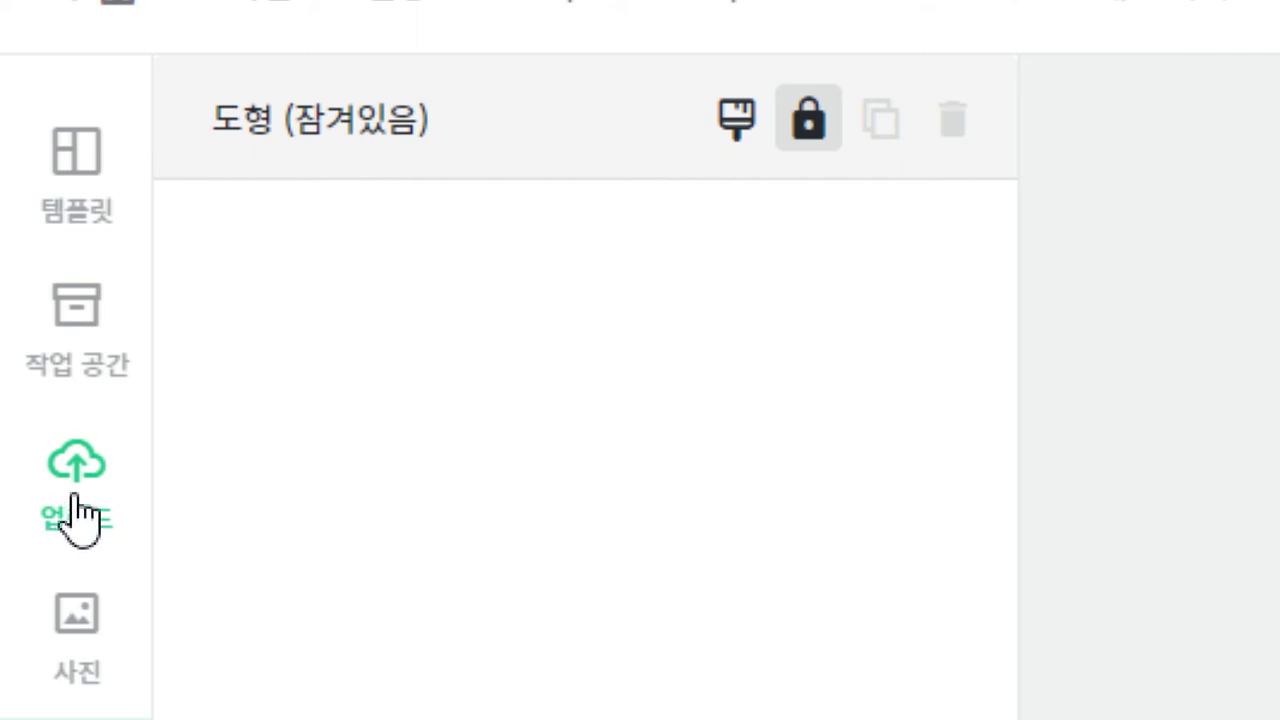
# Upload the finished stamp file 도장케디-완.png from the 나무발발이 folder to the design's image uploads.
pyautogui.click(77, 515)
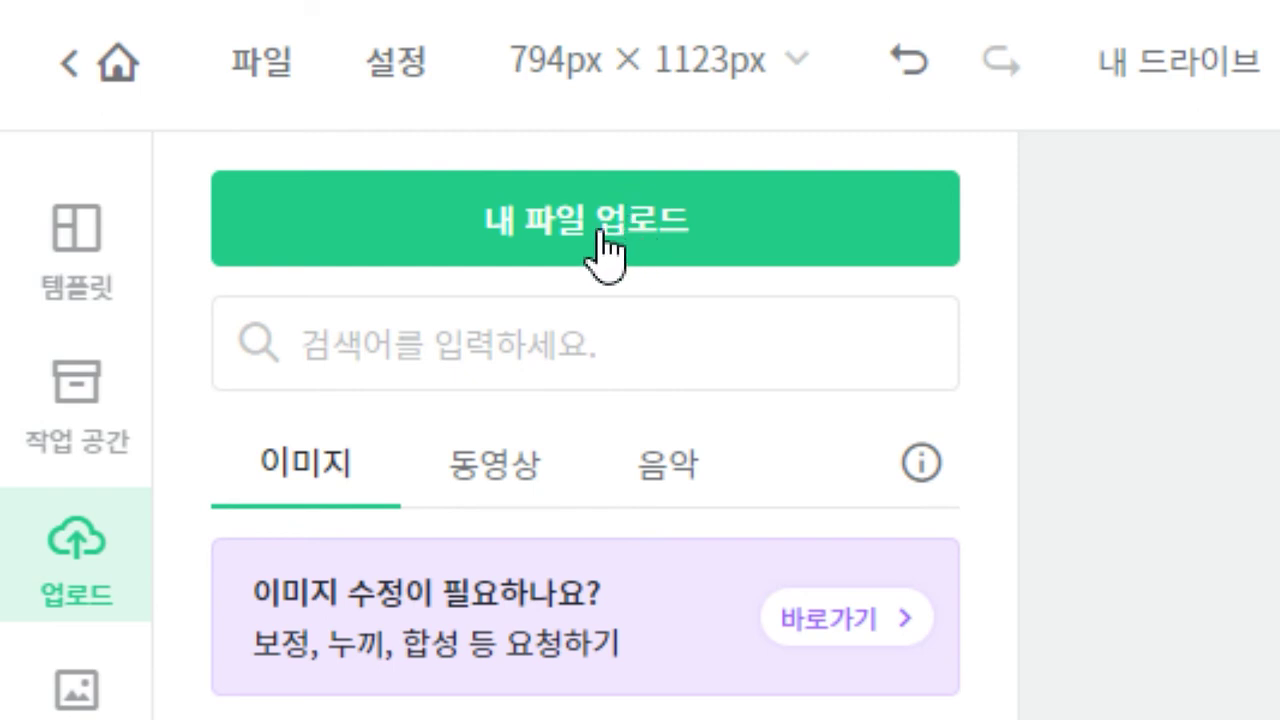
pyautogui.click(601, 246)
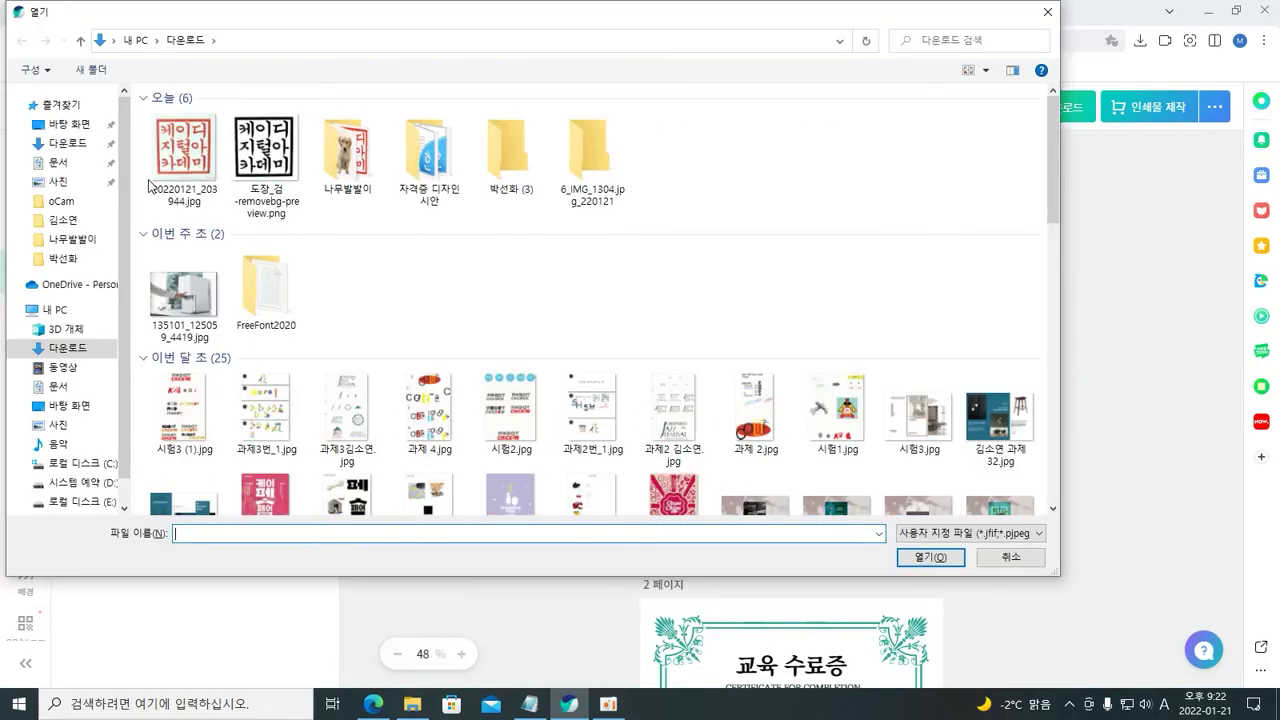
pyautogui.doubleClick(333, 157)
pyautogui.click(265, 130)
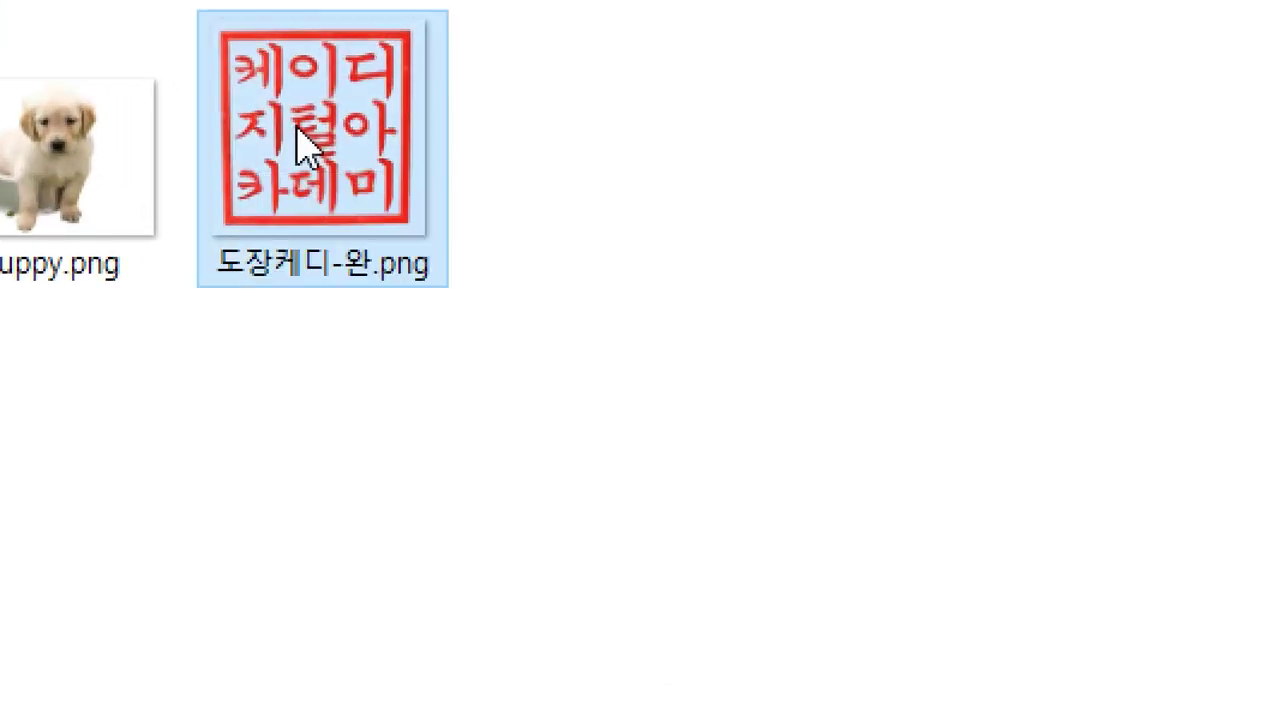
pyautogui.moveTo(514, 368); pyautogui.dragTo(14, 93)
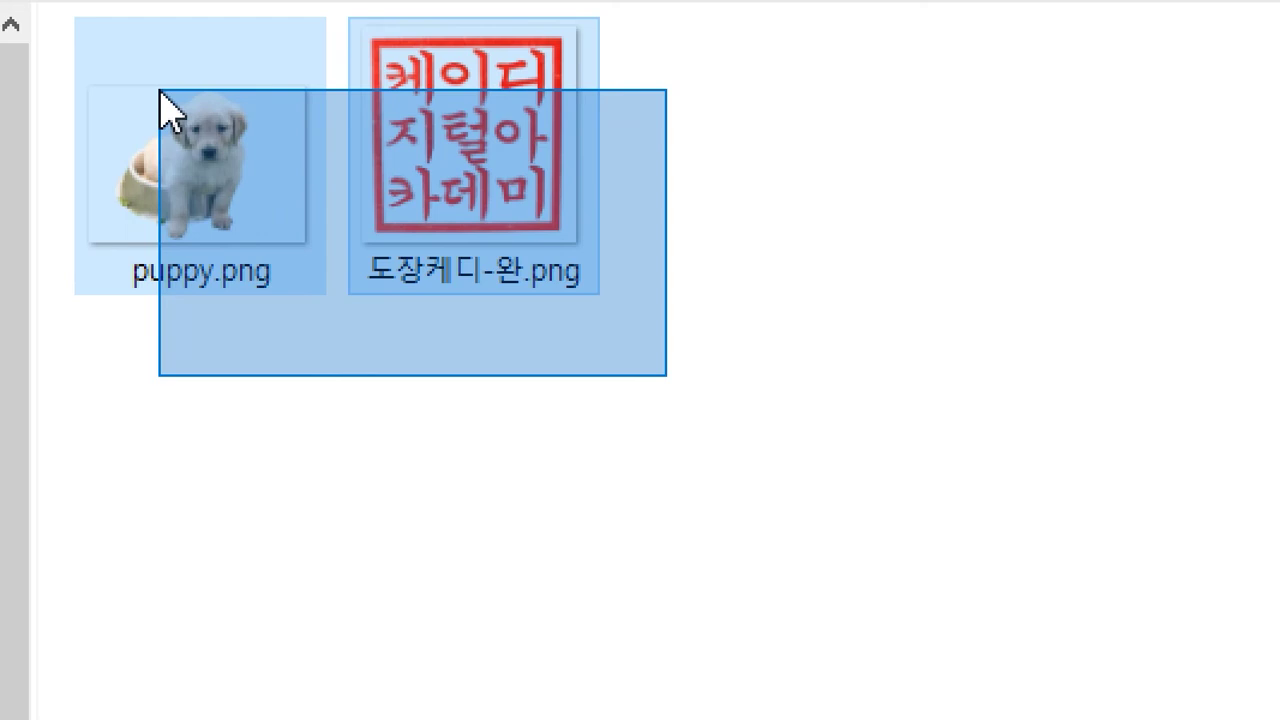
pyautogui.moveTo(160, 90); pyautogui.dragTo(162, 92)
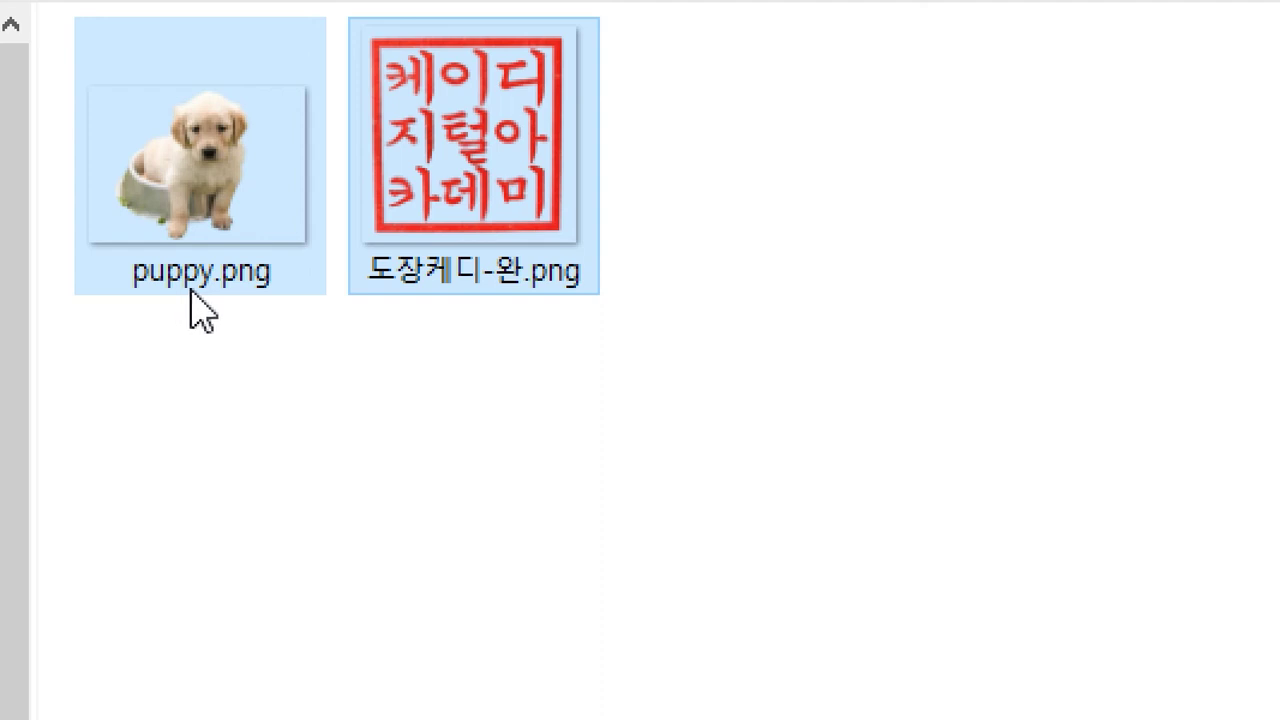
pyautogui.click(489, 349)
pyautogui.click(500, 243)
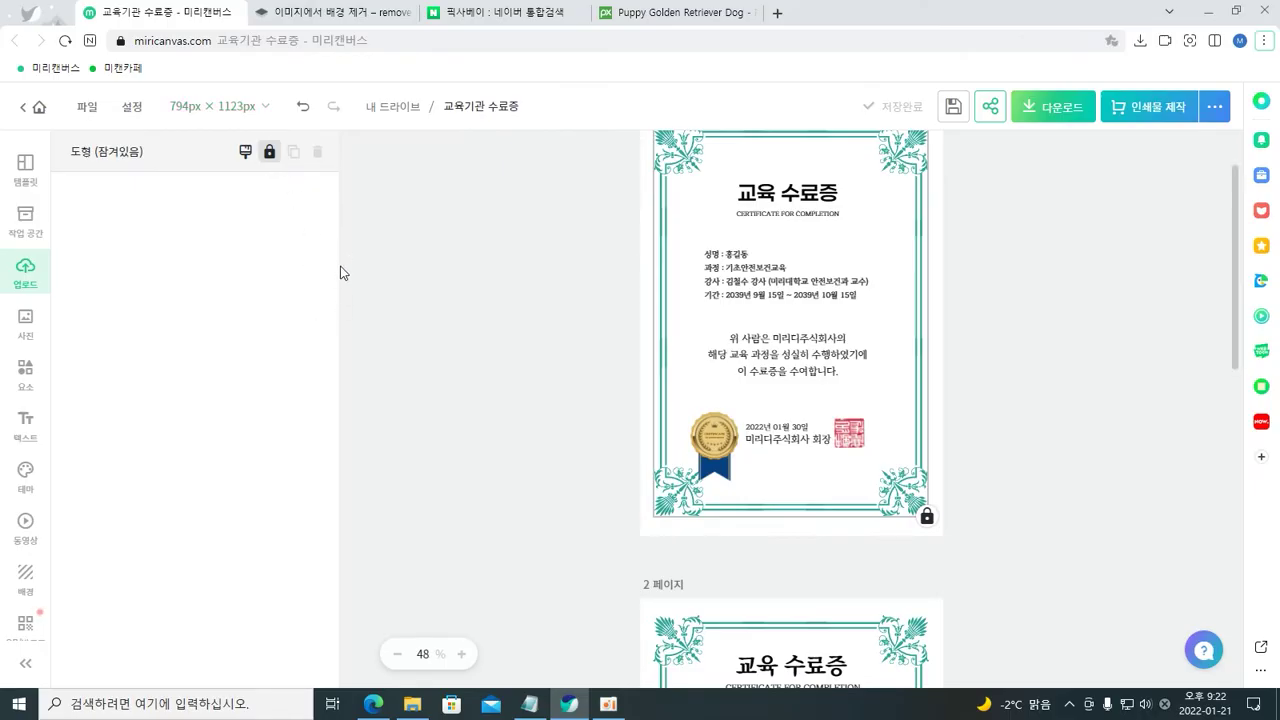
pyautogui.click(372, 227)
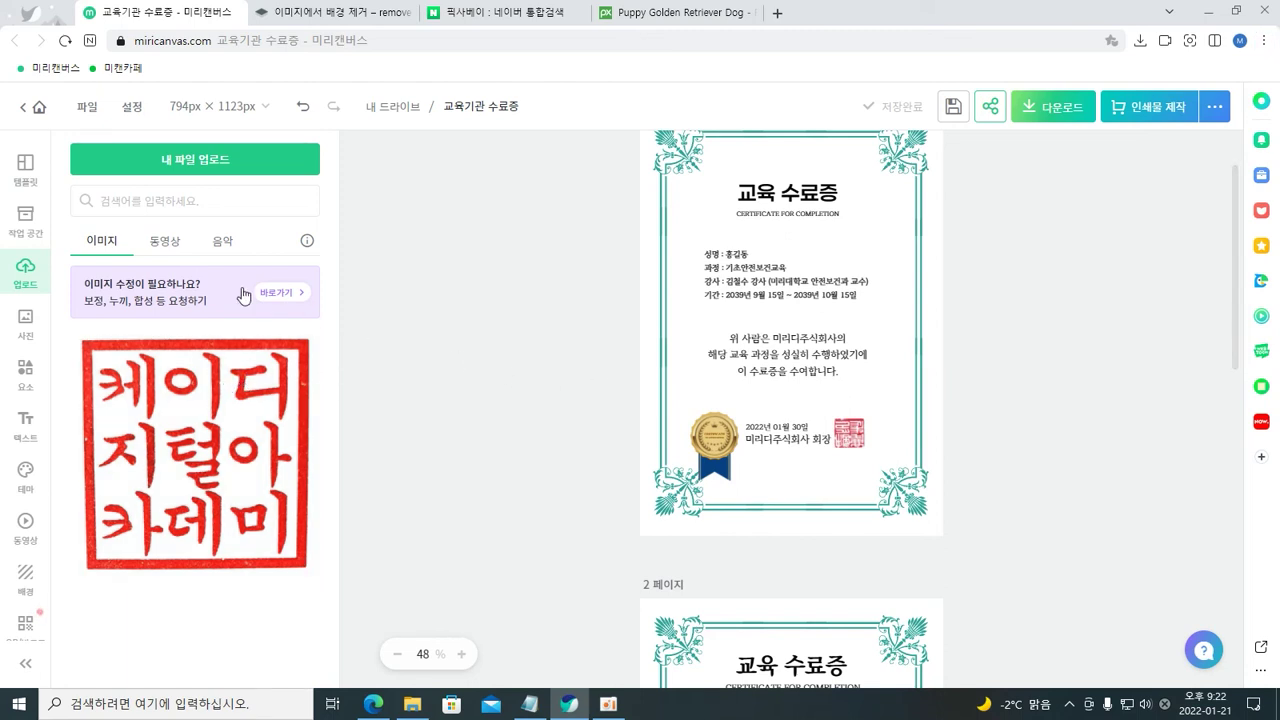
# Insert the uploaded stamp on page 1, shrink it to the existing stamp's size and place it directly to that stamp's right.
pyautogui.click(181, 391)
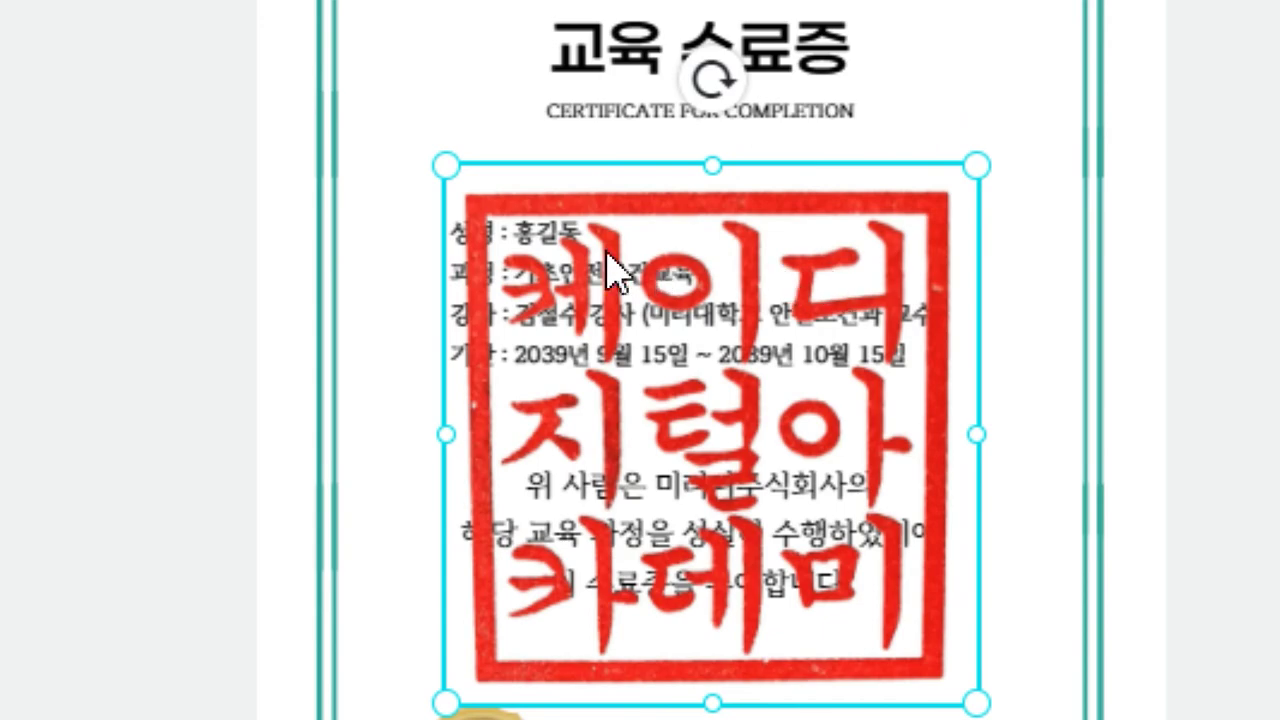
pyautogui.moveTo(445, 167); pyautogui.dragTo(880, 630)
pyautogui.scroll(-5, 1043, 643)
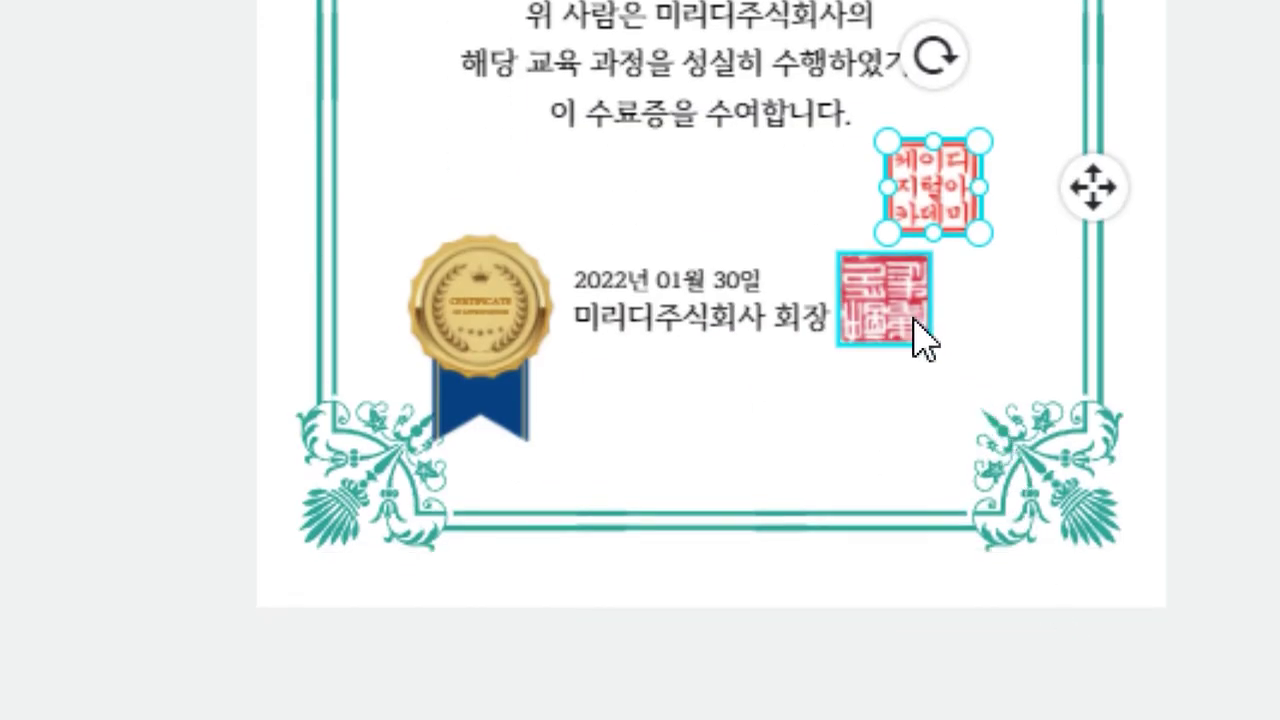
pyautogui.moveTo(942, 180); pyautogui.dragTo(990, 274)
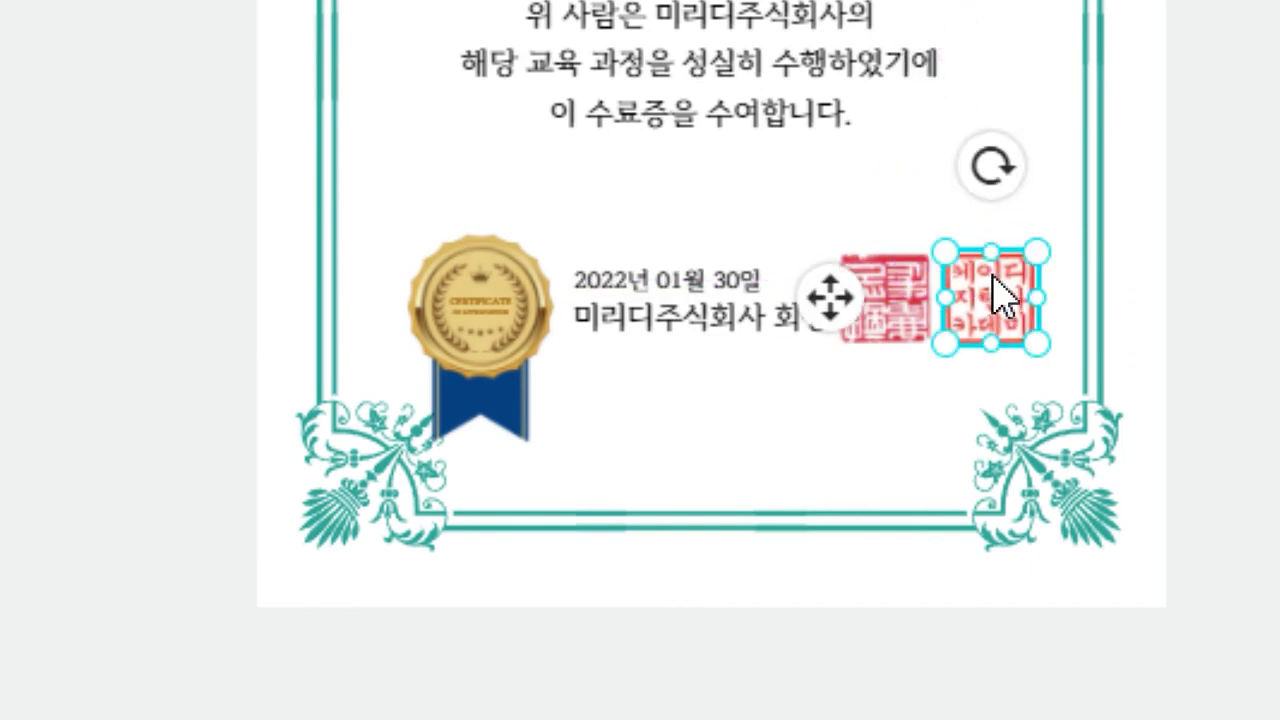
# Enlarge the new stamp slightly and stretch it wider toward the old stamp, and delete the old stamp beside 미리디주식회사 회장.
pyautogui.moveTo(1034, 252); pyautogui.dragTo(1003, 226)
pyautogui.moveTo(905, 292); pyautogui.dragTo(805, 292)
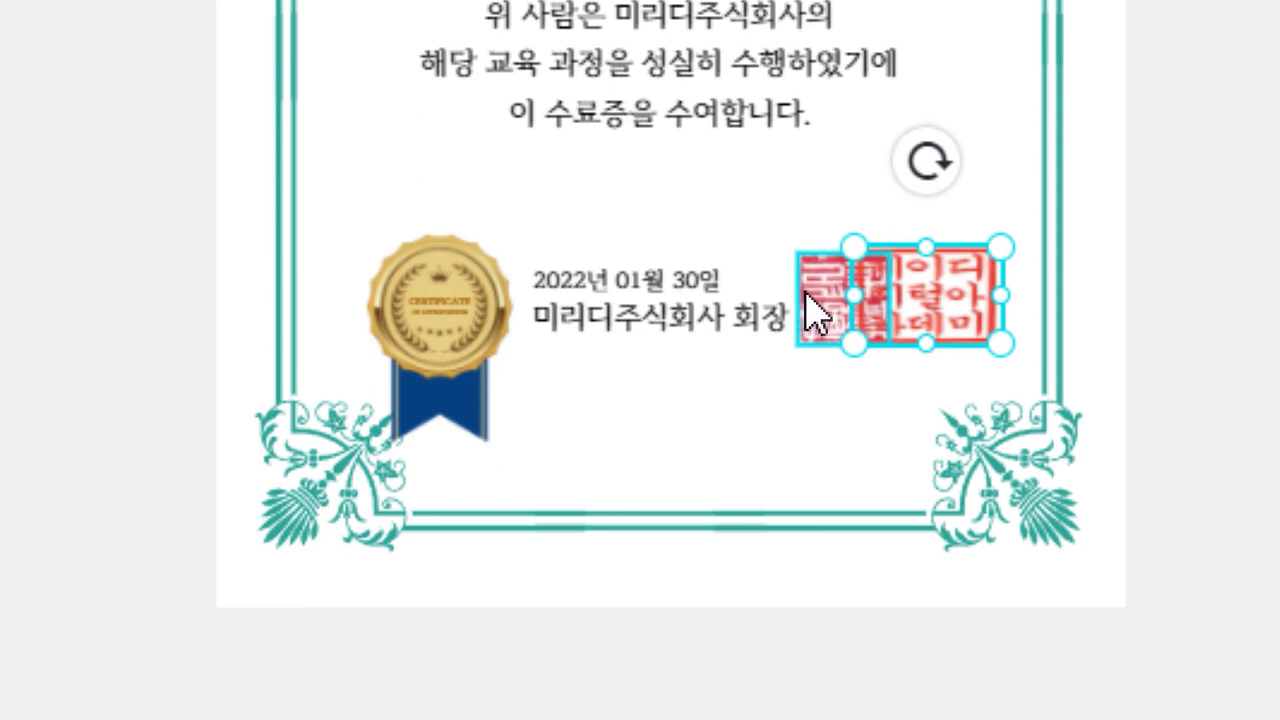
pyautogui.hotkey('ctrl', 'z')
pyautogui.click(878, 292)
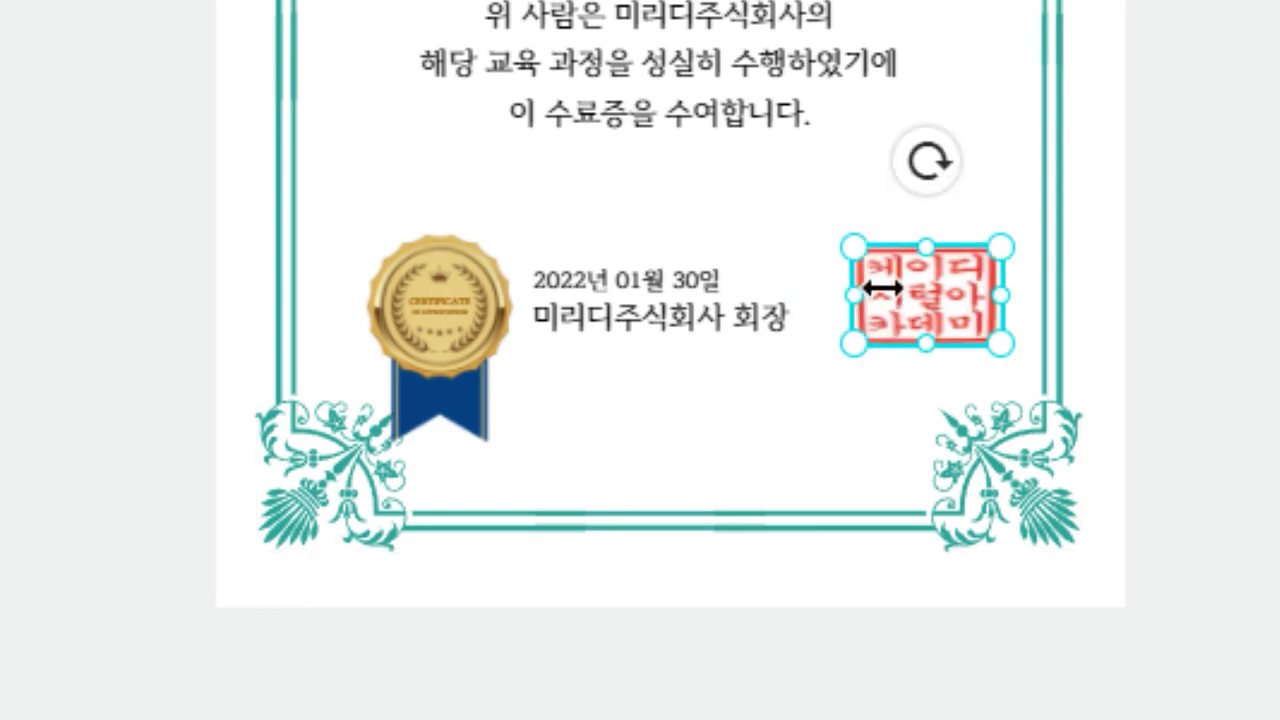